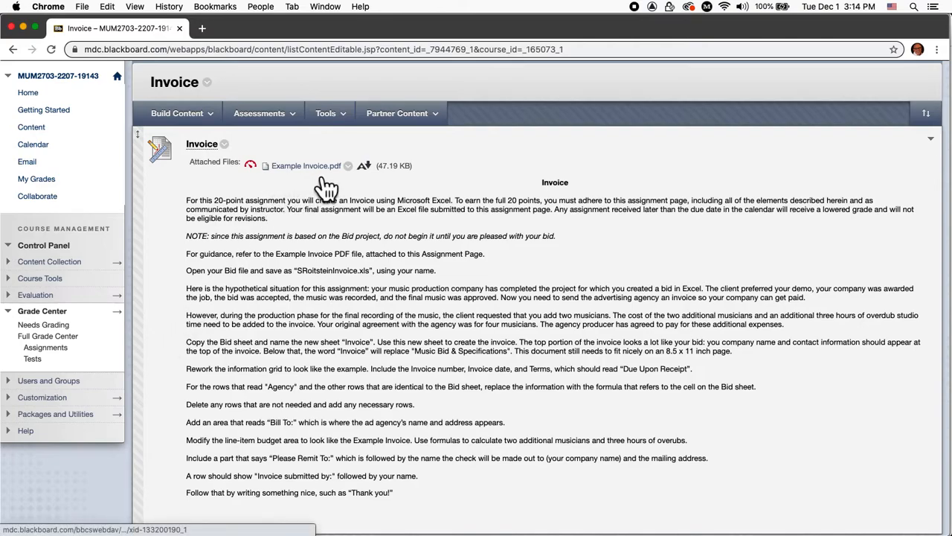
Close the INVOICE.jpg image in Preview, leaving the Blackboard Invoice assignment page showing
key("super+Tab")
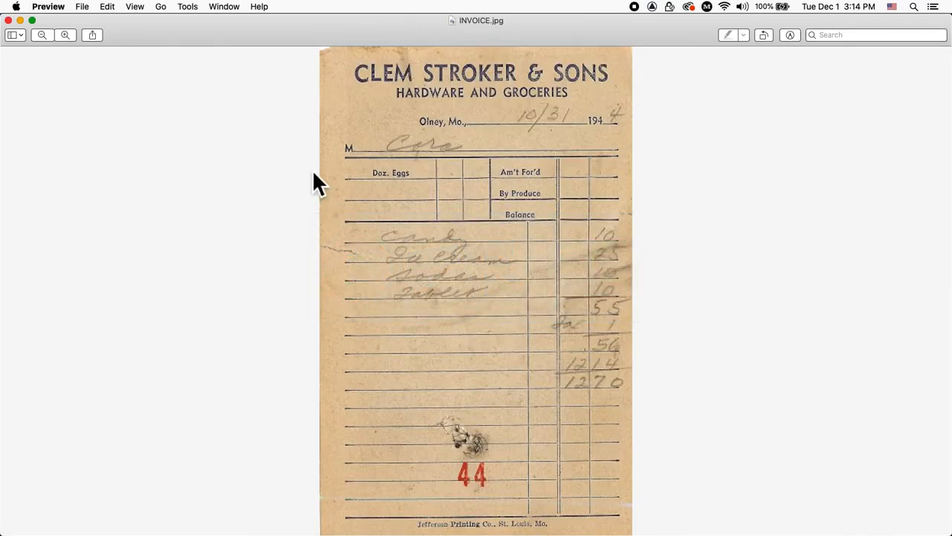
key("super+w")
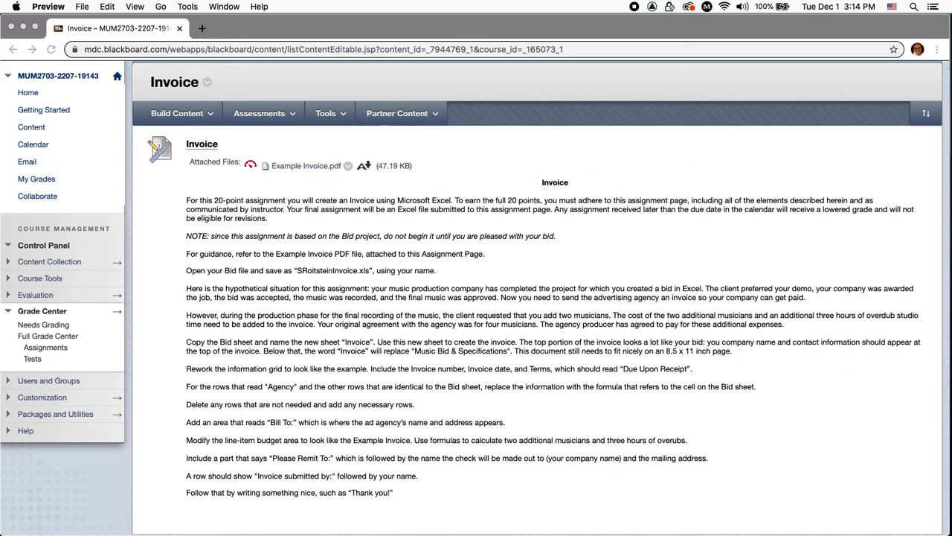
Restore Example Invoice.pdf from the Dock, scroll through it, then switch to the SRoitsteinInvoice workbook in Excel
mouse_move(893, 531)
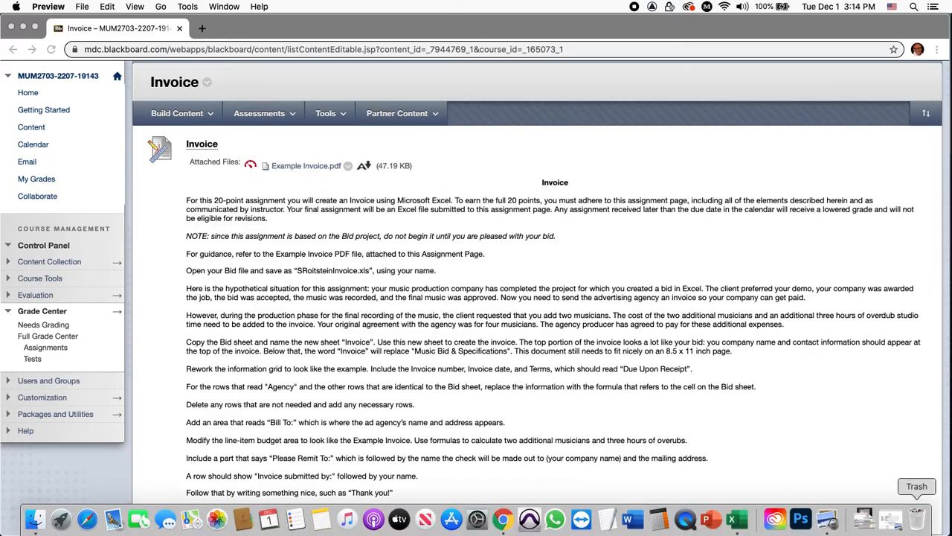
left_click(893, 531)
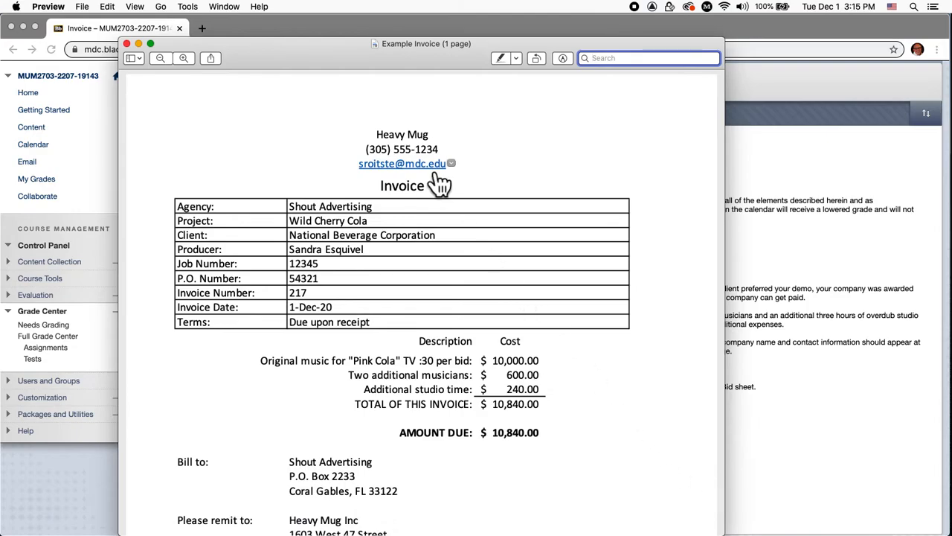
left_click_drag(451, 49, 396, 22)
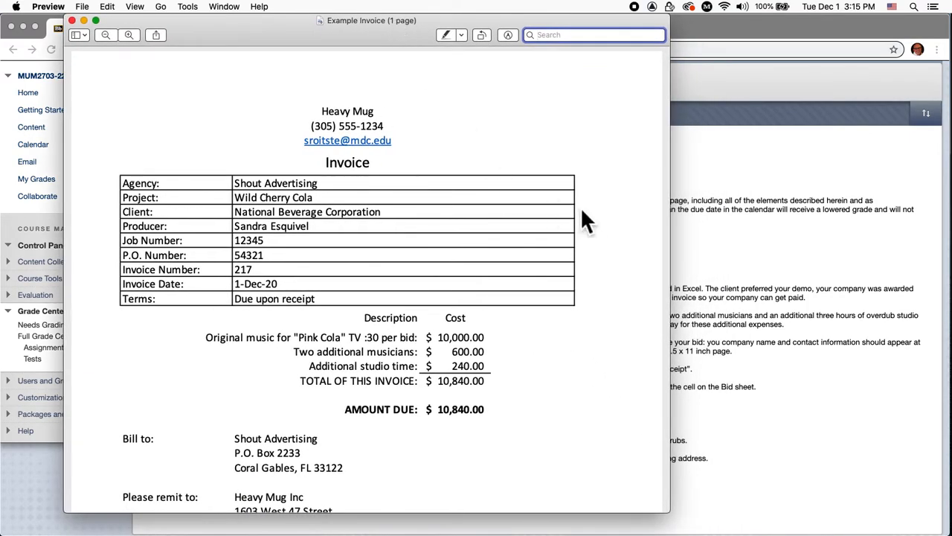
scroll(590, 222, "down", 5)
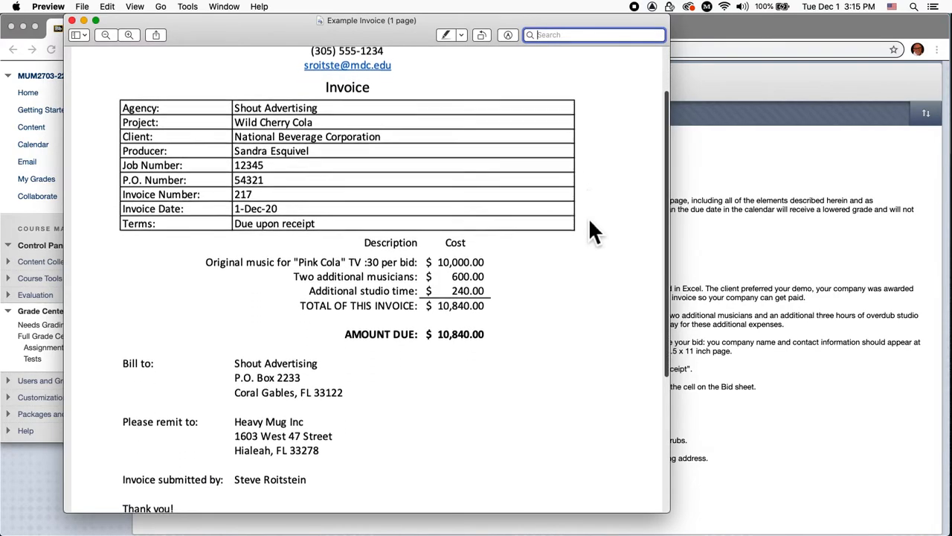
scroll(590, 221, "up", 2)
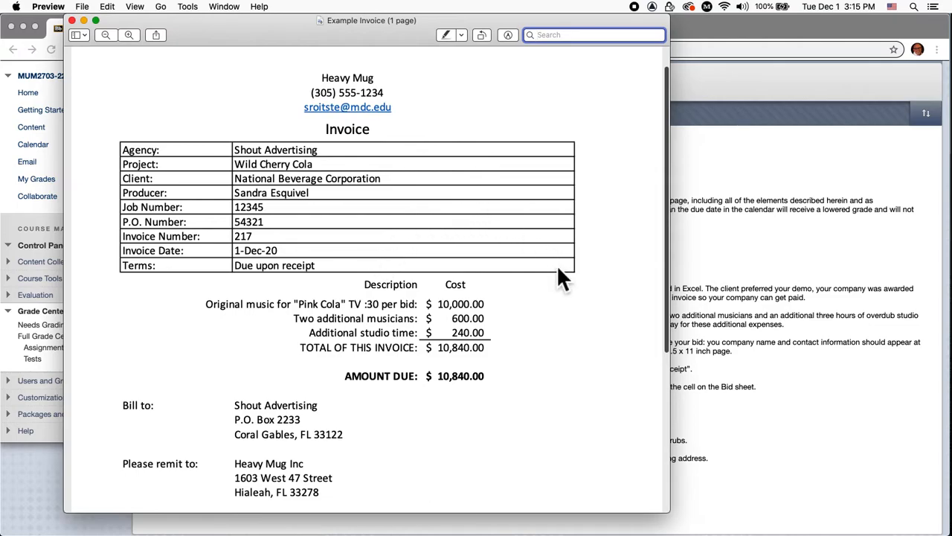
scroll(542, 386, "down", 3)
scroll(542, 385, "down", 3)
scroll(542, 385, "down", 1)
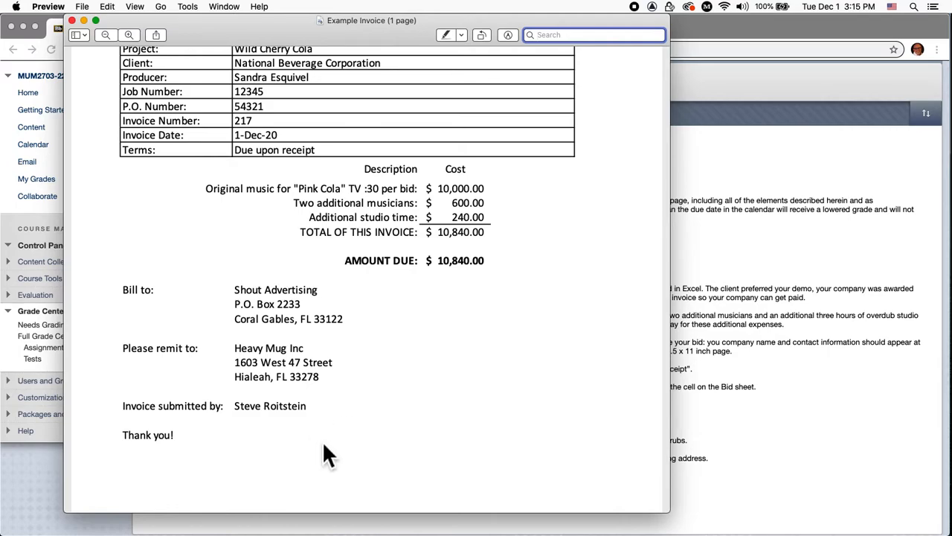
key("super+Tab")
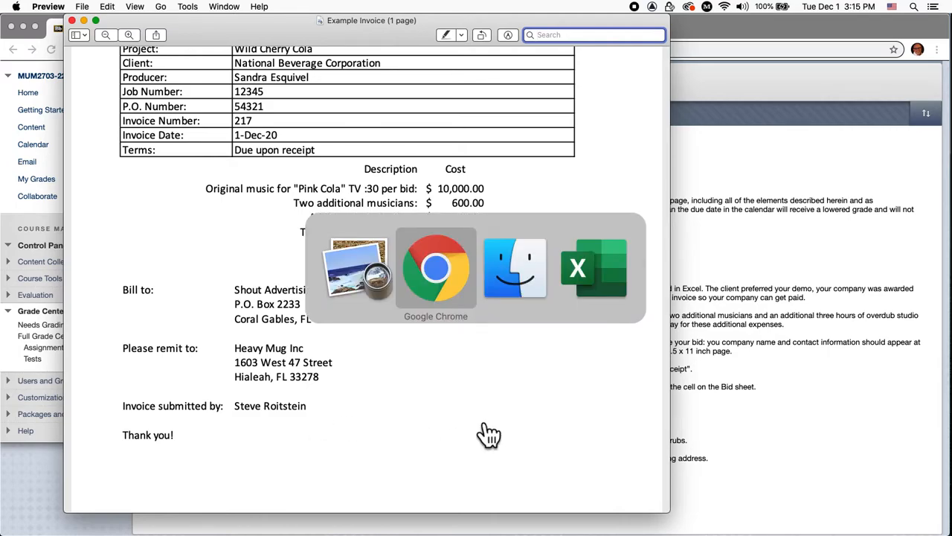
key("super+Tab")
key("super+Tab")
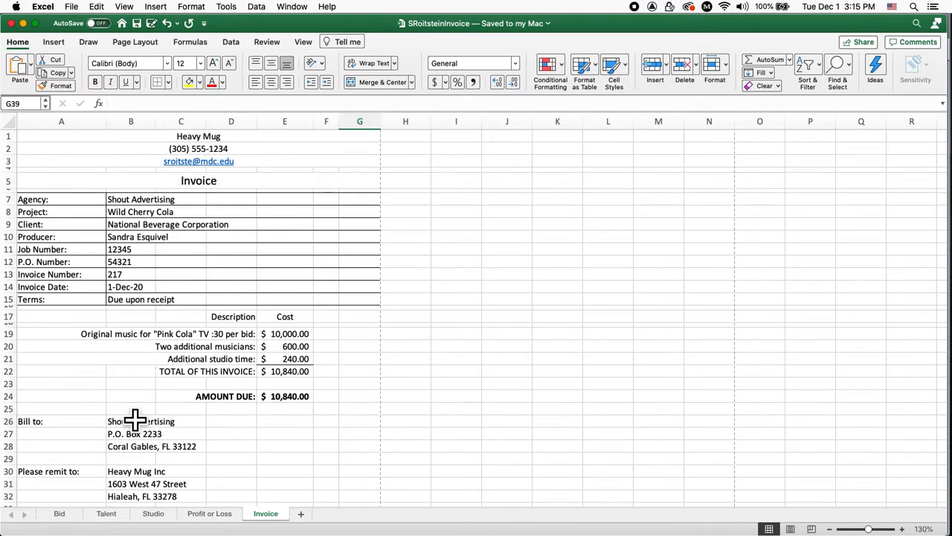
Look through the Bid, Talent, Studio, Profit or Loss and Invoice sheets, ending on Bid
left_click(63, 514)
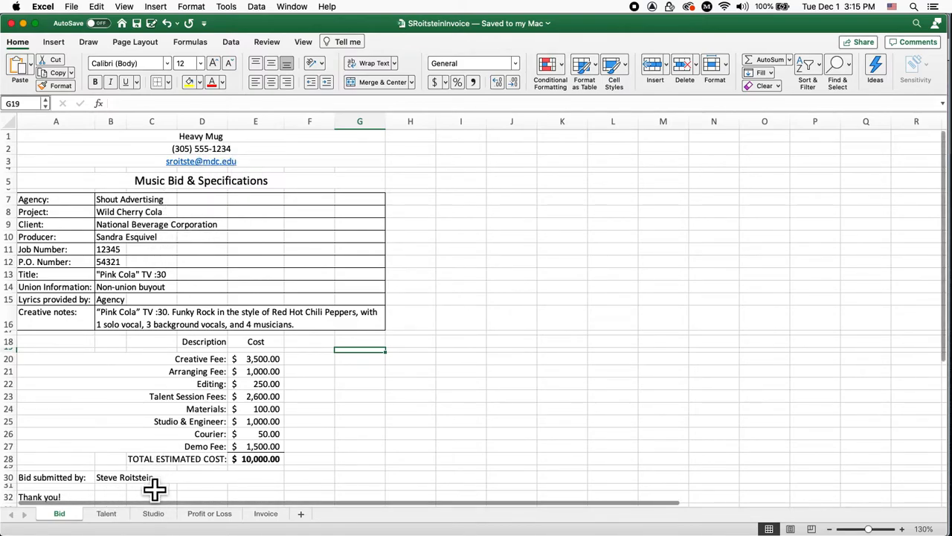
left_click(113, 520)
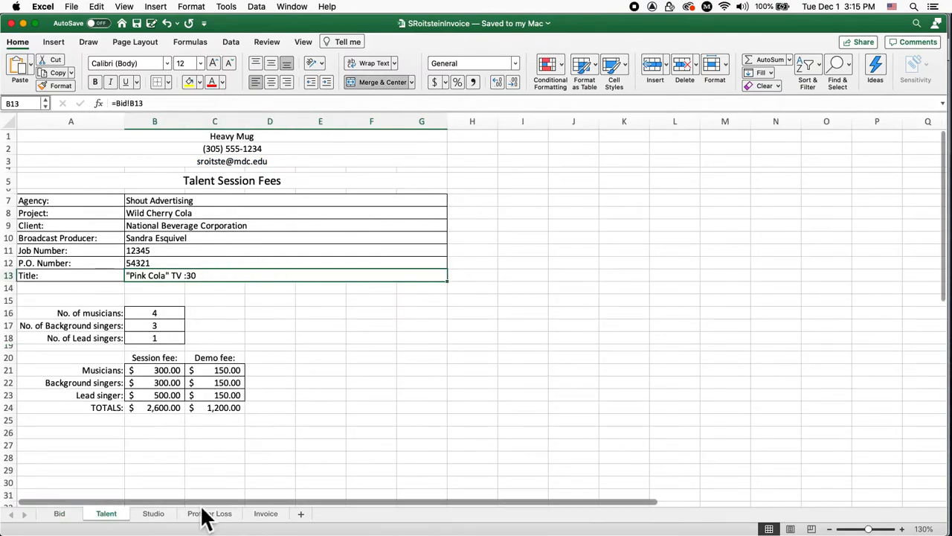
left_click(164, 519)
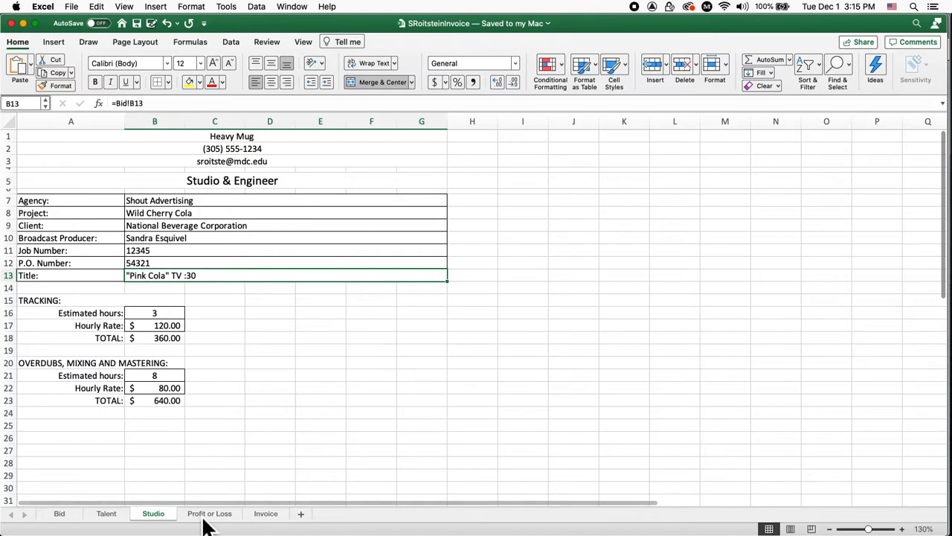
left_click(212, 518)
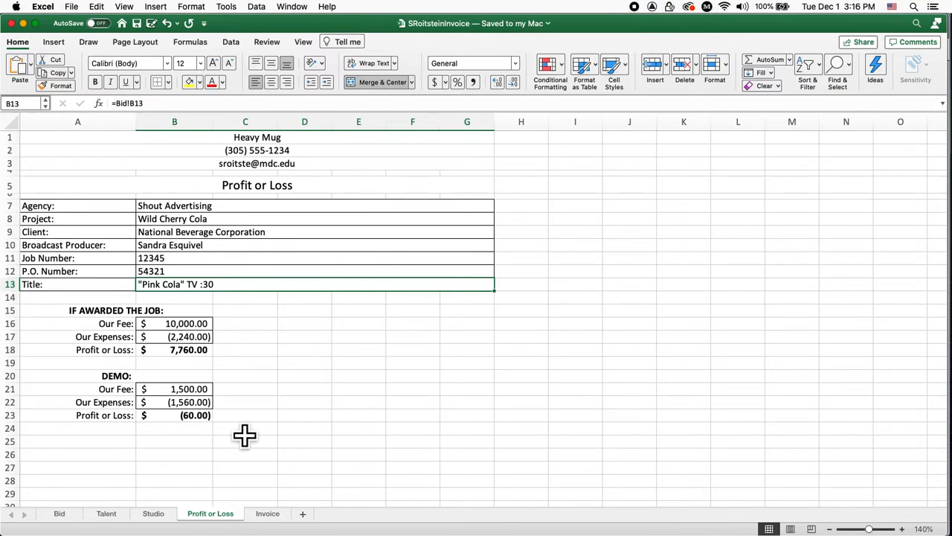
left_click(267, 513)
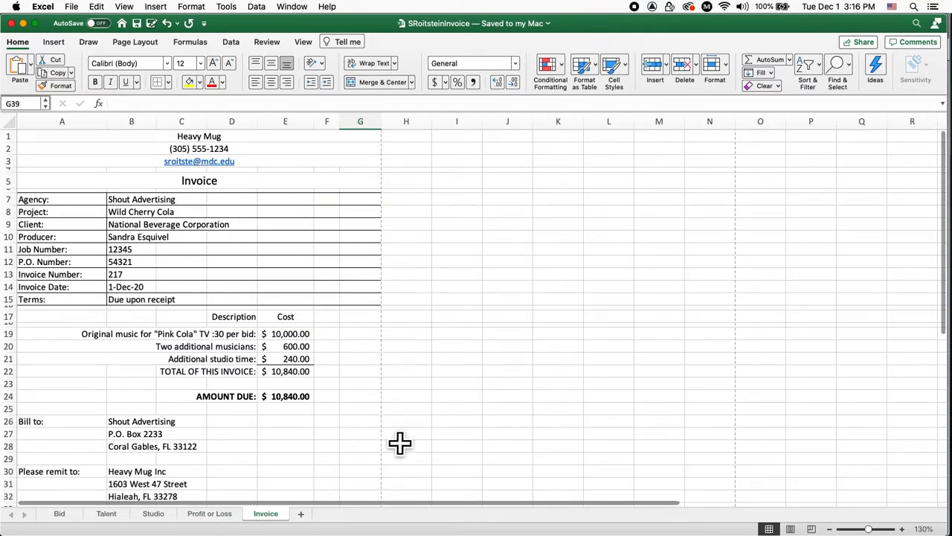
left_click(64, 514)
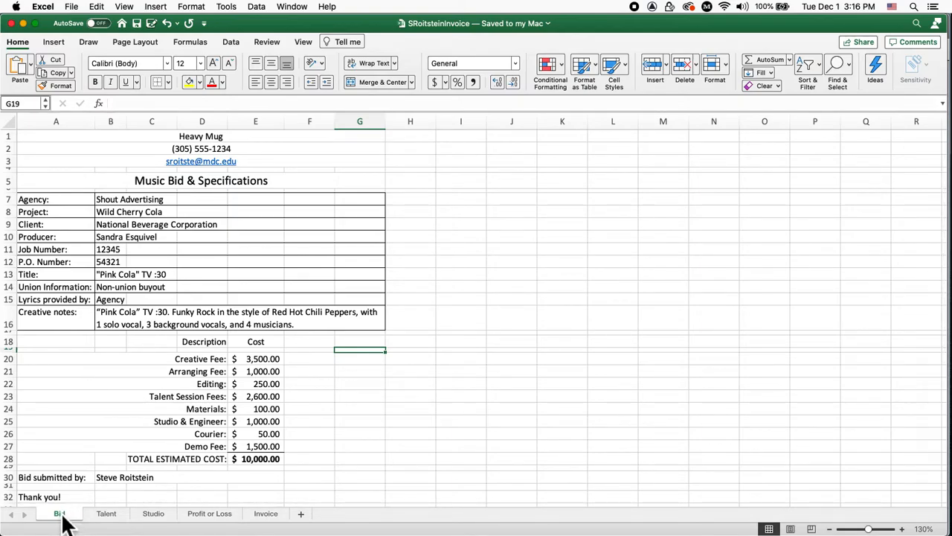
Copy the Bid sheet to the end of the workbook as Bid (2)
left_click(97, 7)
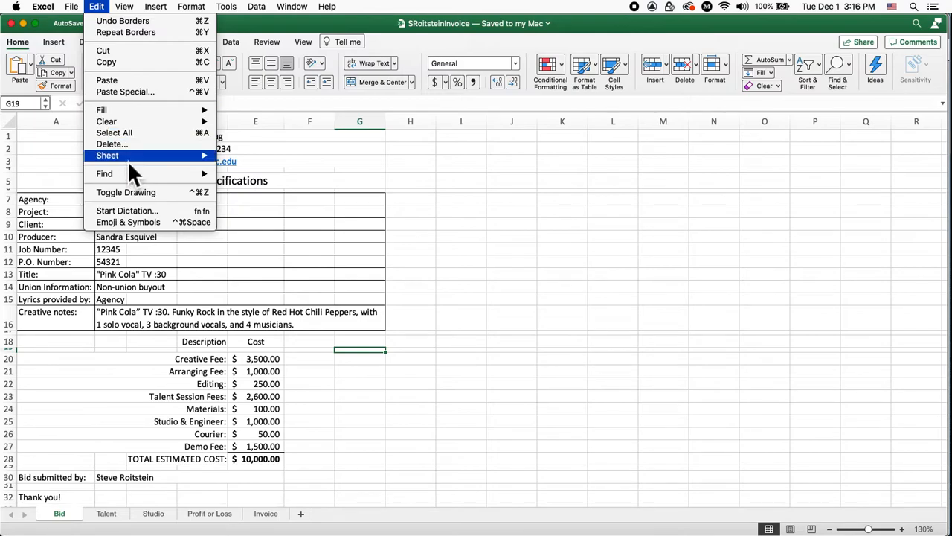
mouse_move(127, 157)
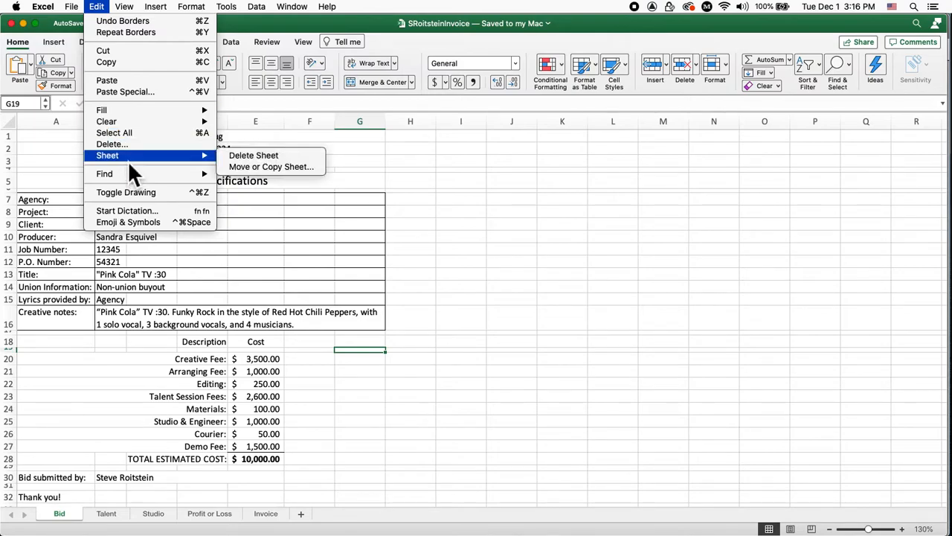
left_click(255, 170)
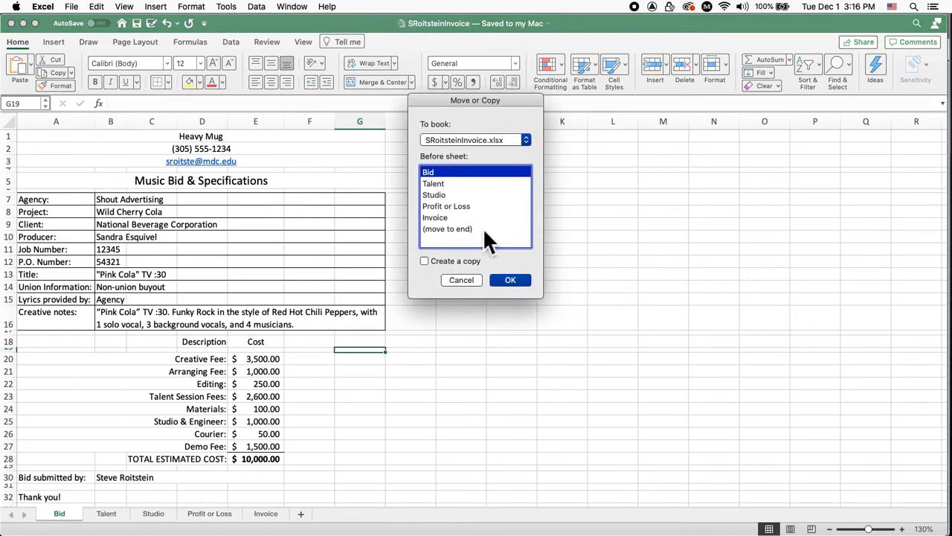
left_click(467, 231)
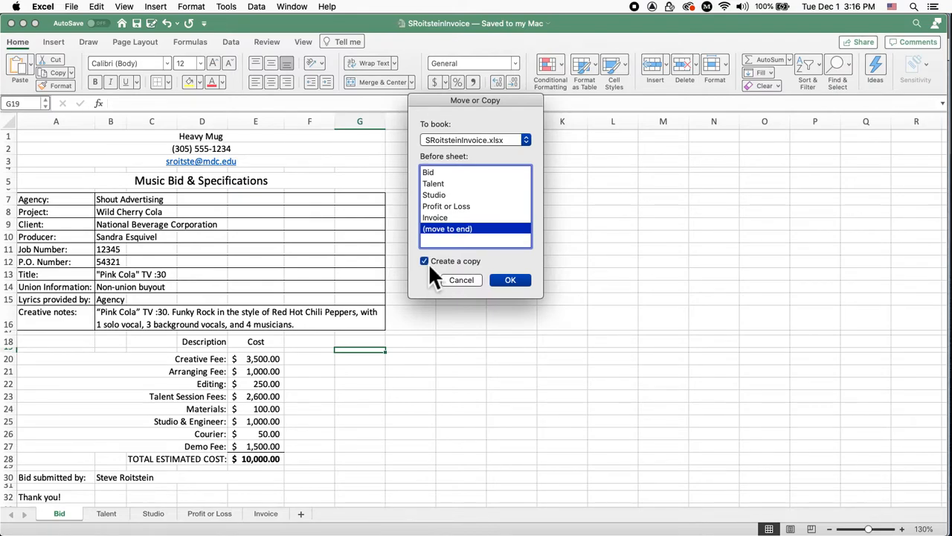
left_click(509, 280)
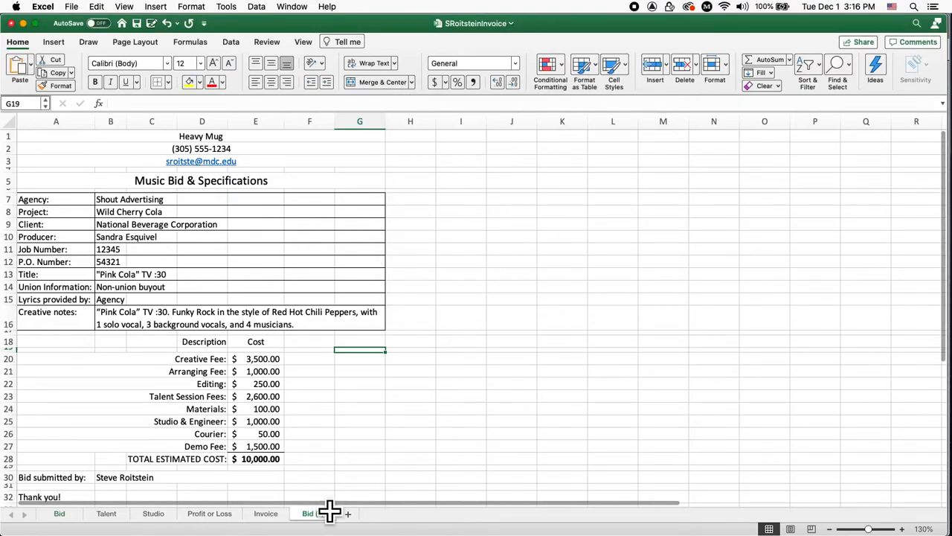
Rename the old Invoice sheet tab to x
left_click(265, 513)
double_click(264, 513)
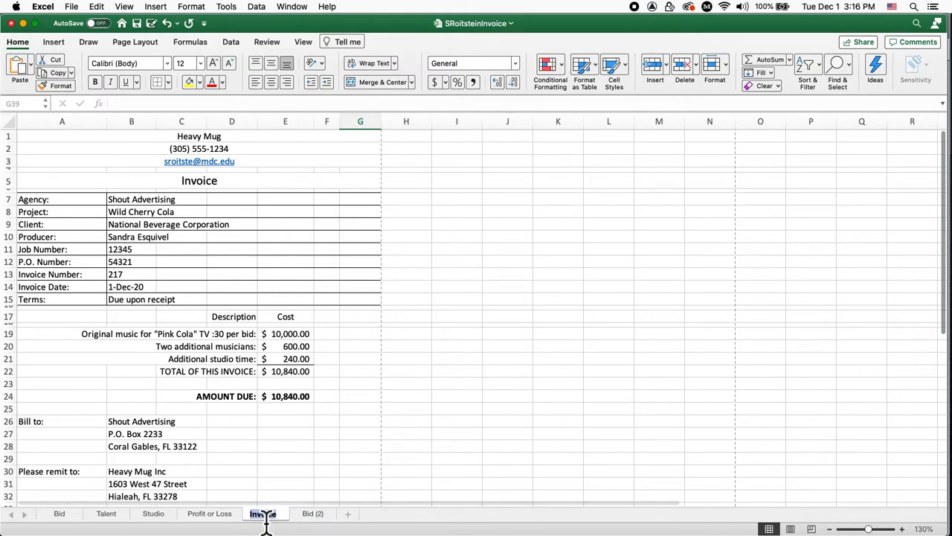
type("x")
key("Return")
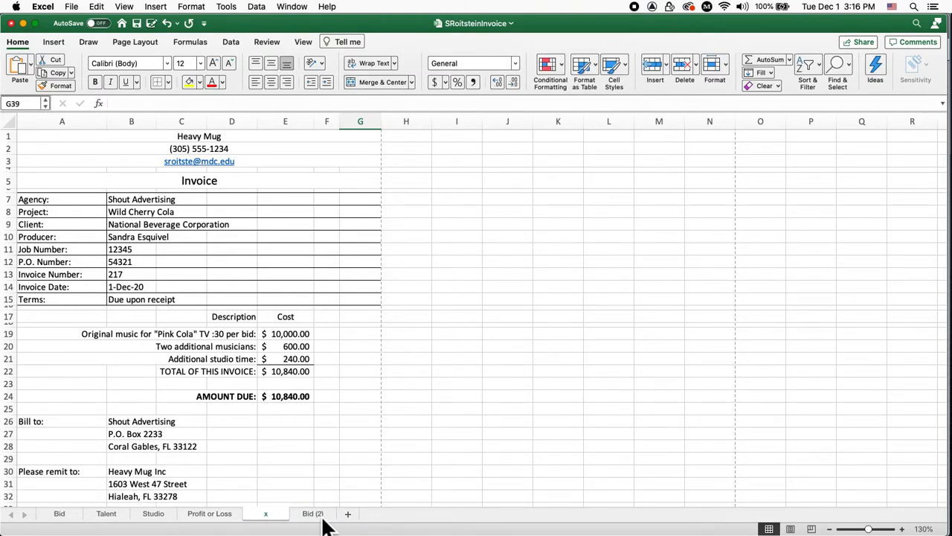
Rename the Bid (2) sheet tab to Invoice and select the title cell A5
left_click(322, 520)
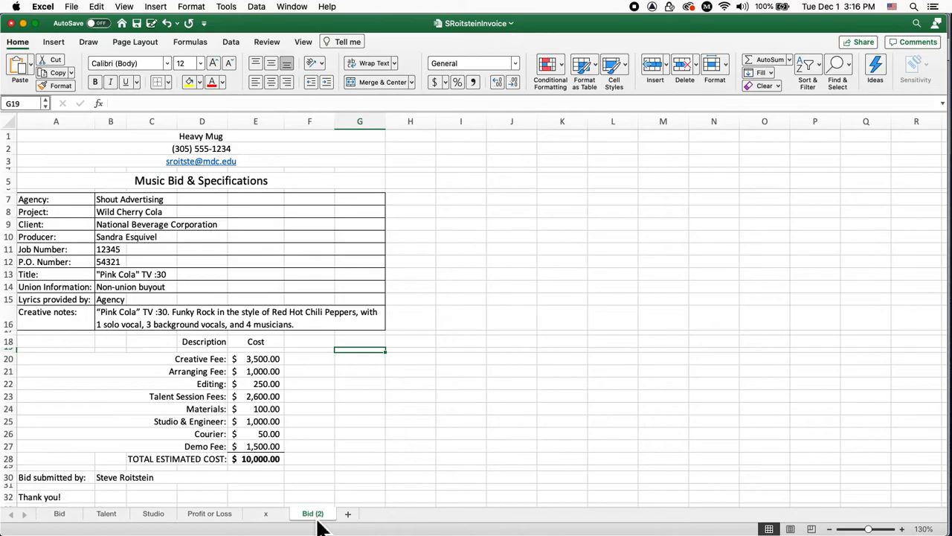
left_click(61, 519)
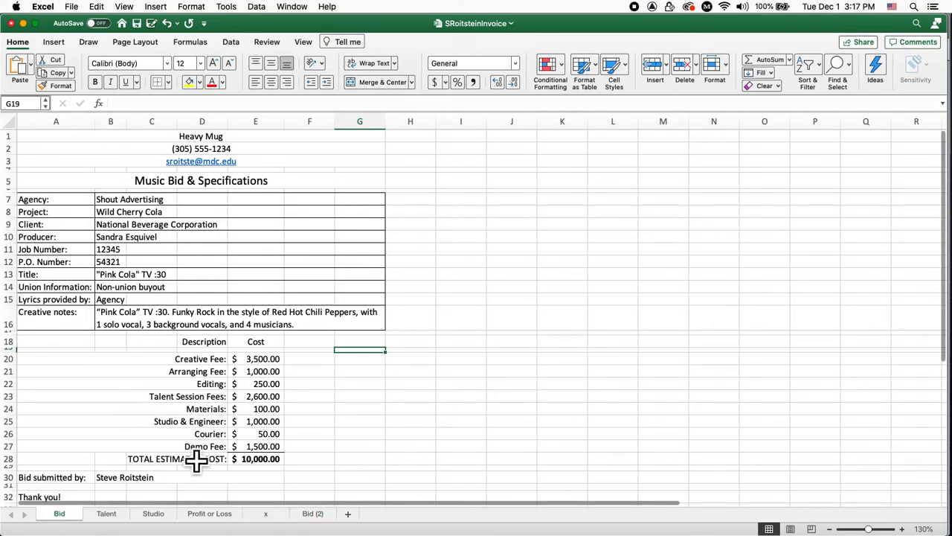
left_click(323, 517)
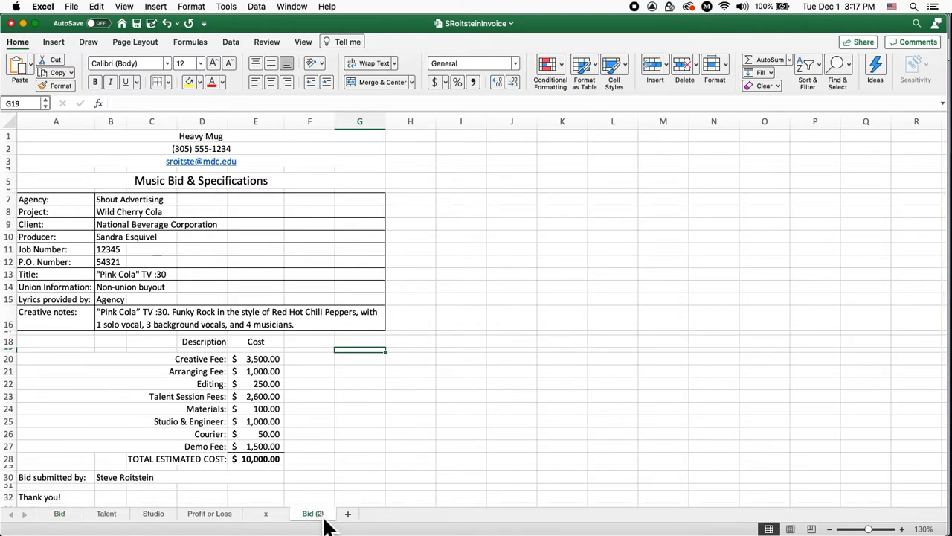
double_click(325, 517)
type("Inoice")
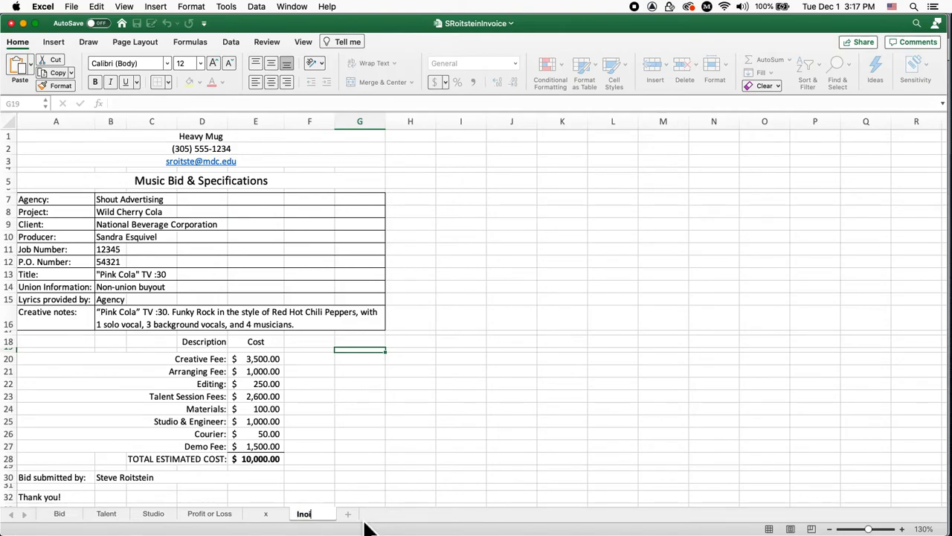
key("BackSpace")
key("BackSpace")
key("BackSpace")
key("BackSpace")
type("voice")
key("Return")
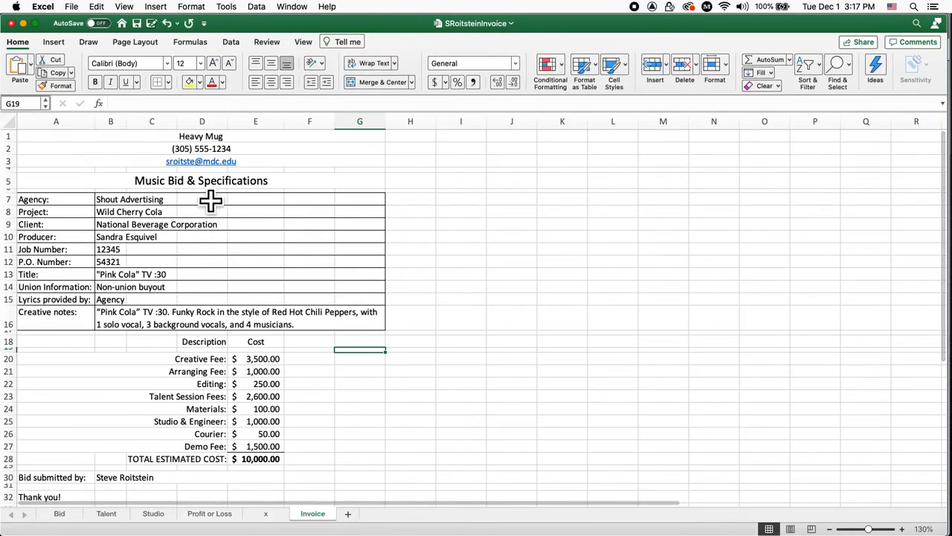
left_click(211, 183)
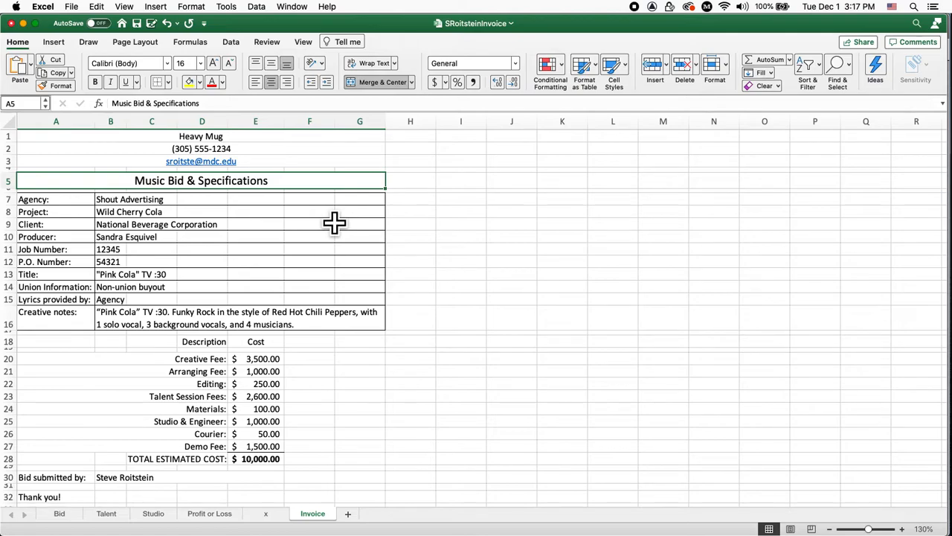
Change the A5 title to 'Invoice' and review the detail values starting at B7
type("Inv")
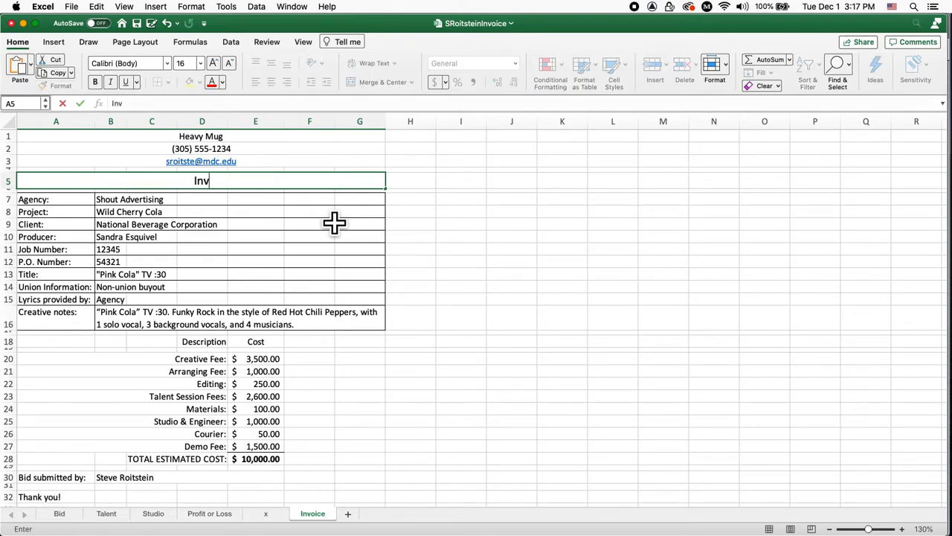
type("oice")
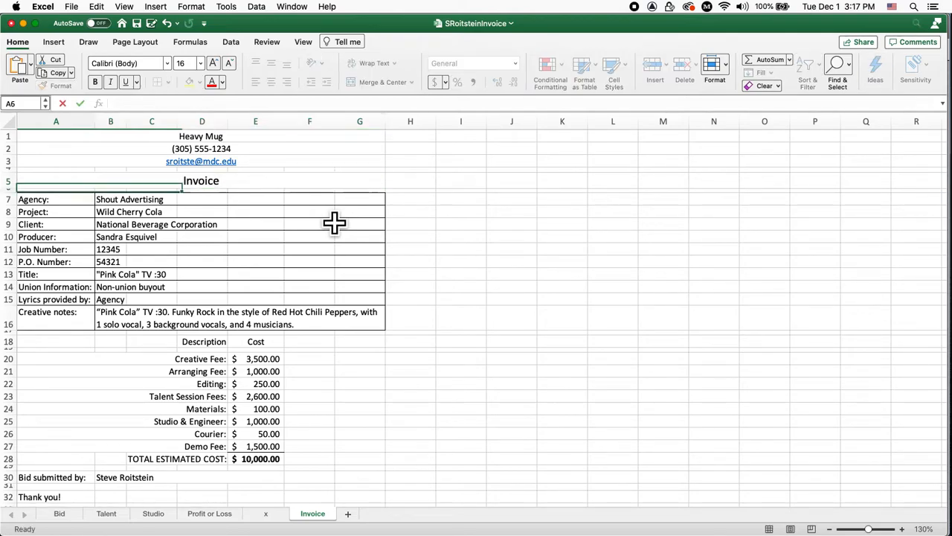
key("Return")
key("Tab")
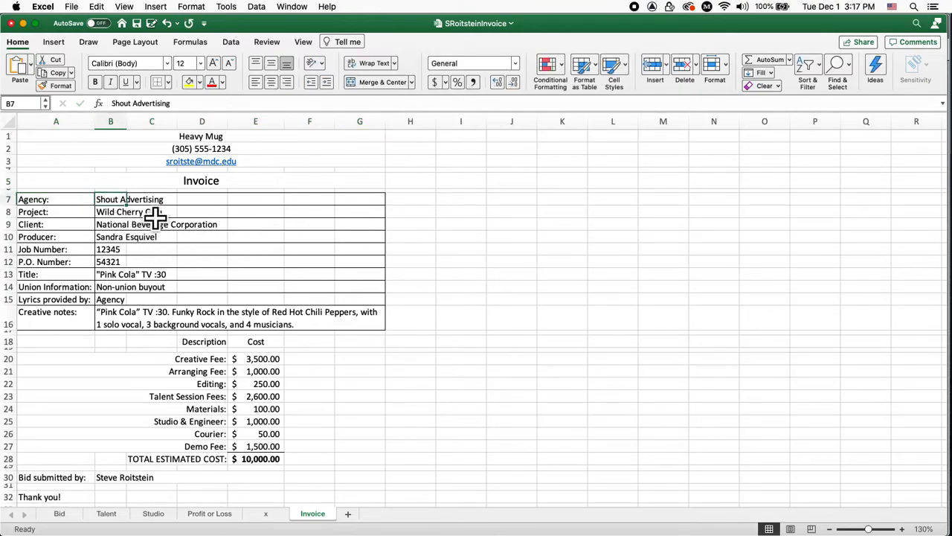
key("Down")
key("Down")
key("Down")
key("Down")
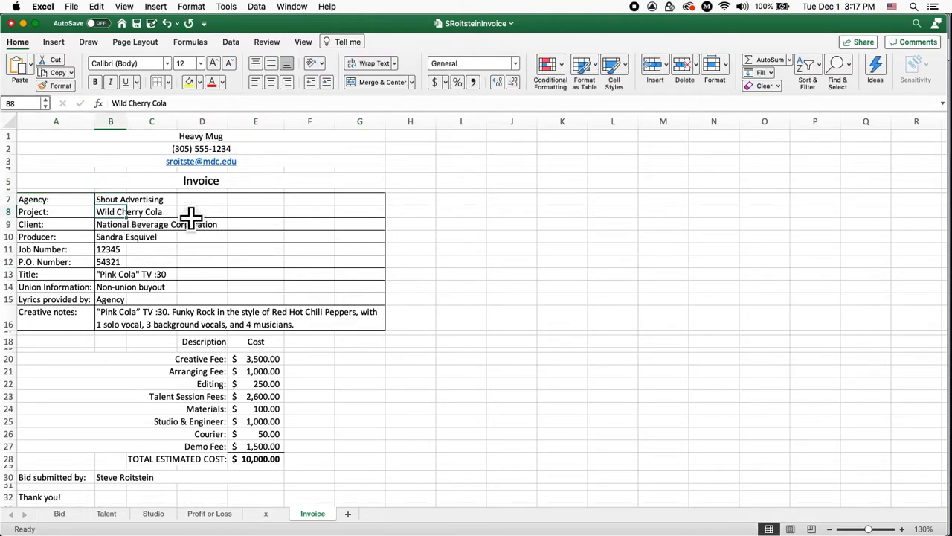
key("Down")
key("Down")
key("Down")
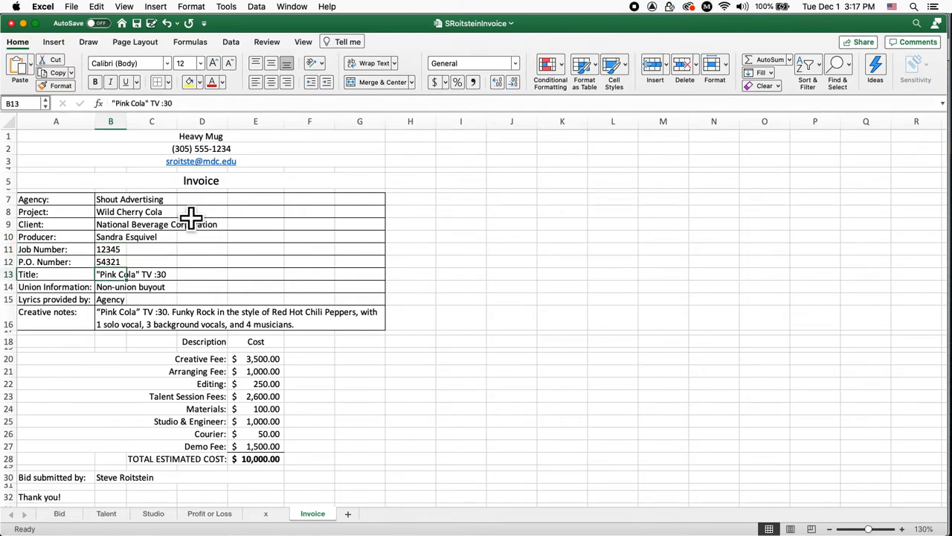
key("ctrl+Up")
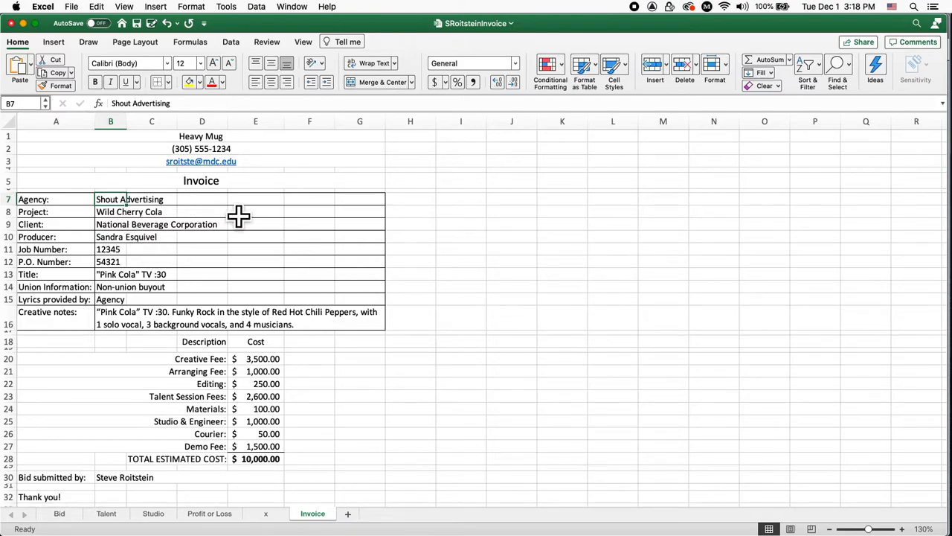
Make B7 the formula =Bid!B7 so the Agency shows Shout Advertising from Bid
type("=")
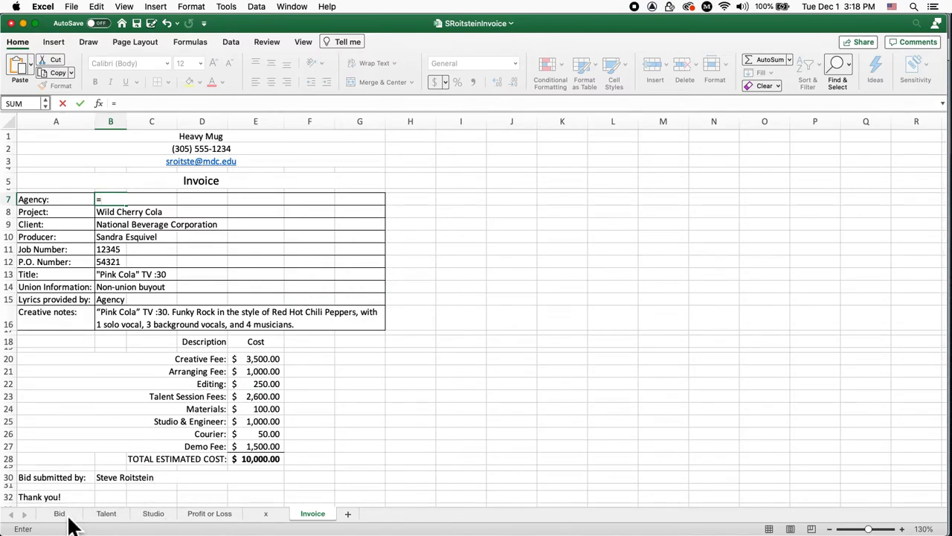
left_click(67, 519)
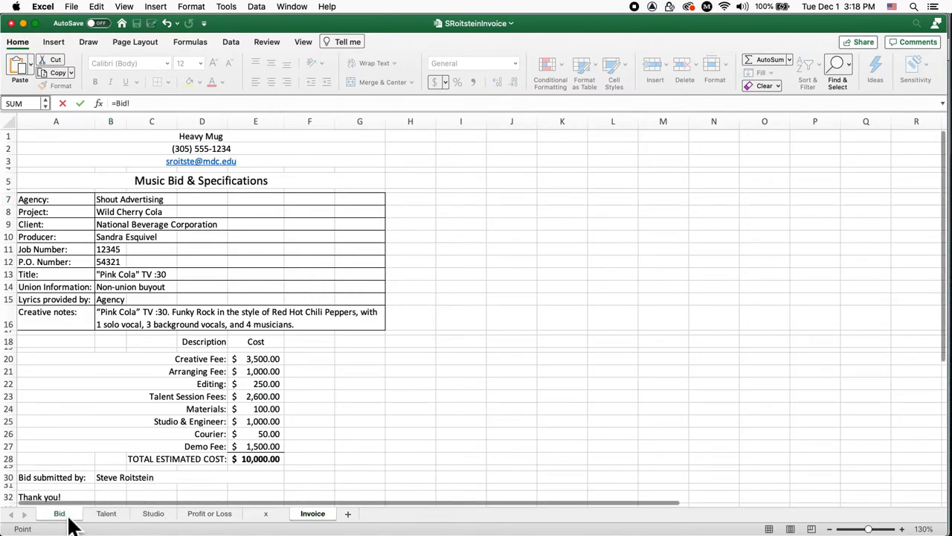
left_click(124, 213)
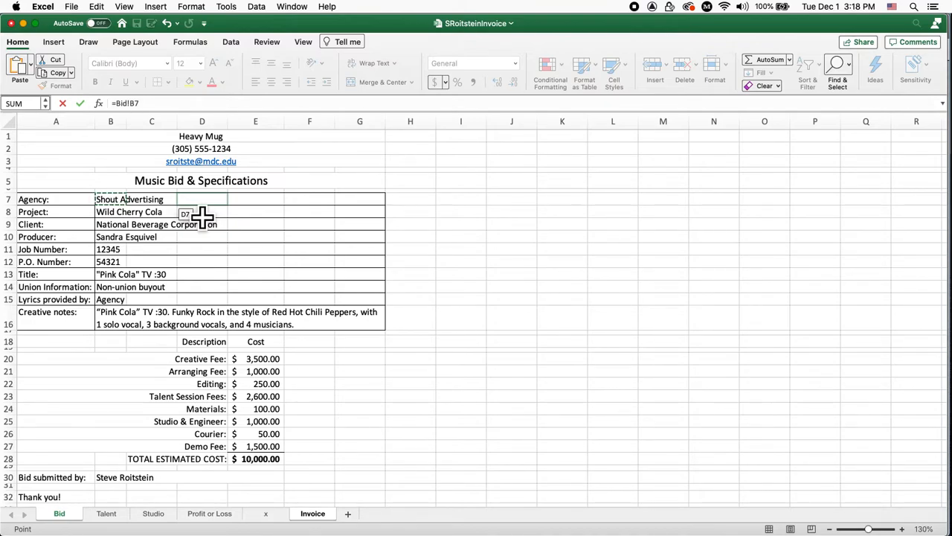
key("Return")
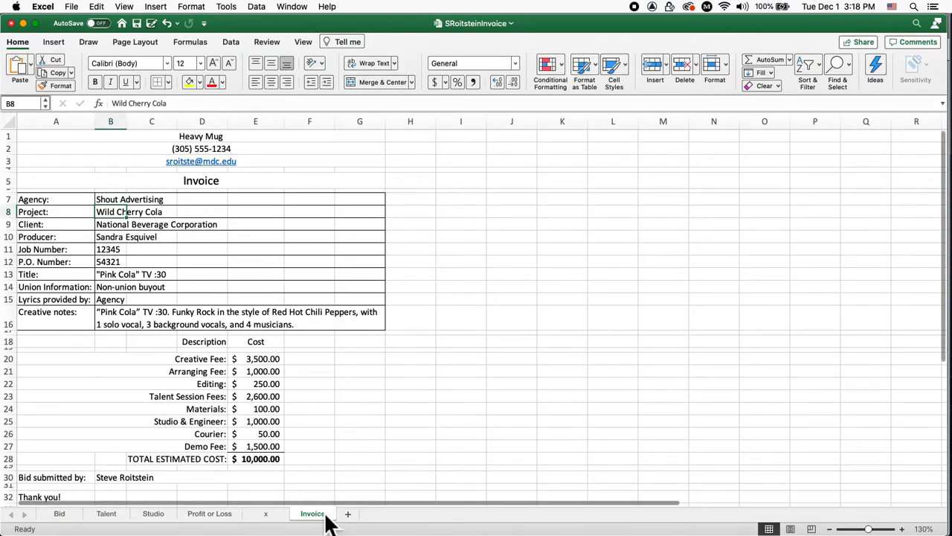
left_click(125, 202)
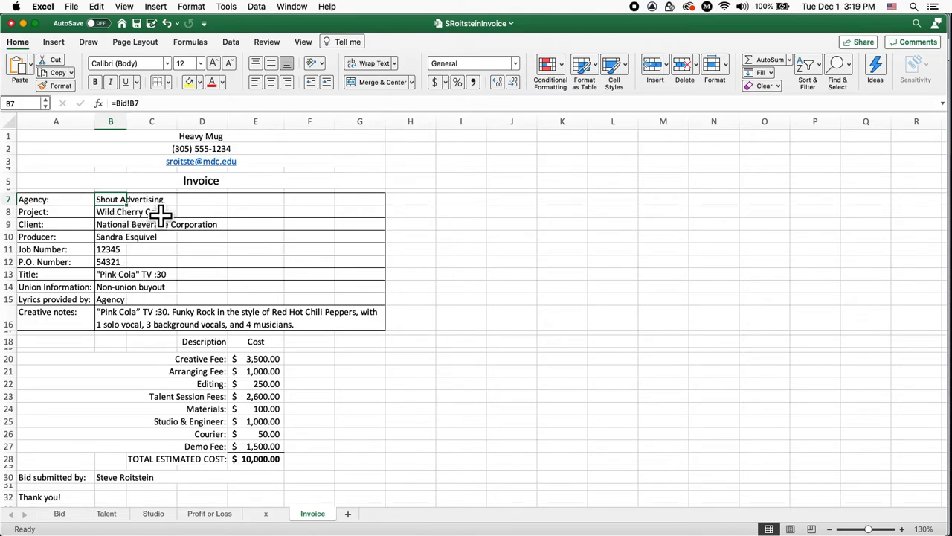
Paste the B7 Bid-link formula down into the detail cells through B13
key("super+c")
key("Down")
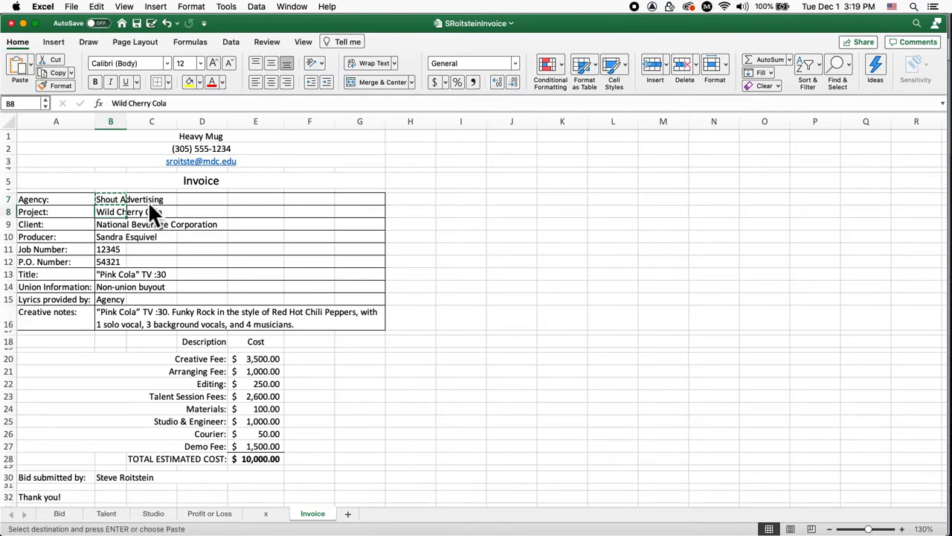
key("Down")
key("super+v")
key("Down")
key("super+v")
key("Down")
key("super+v")
key("Down")
key("super+v")
key("Down")
key("super+v")
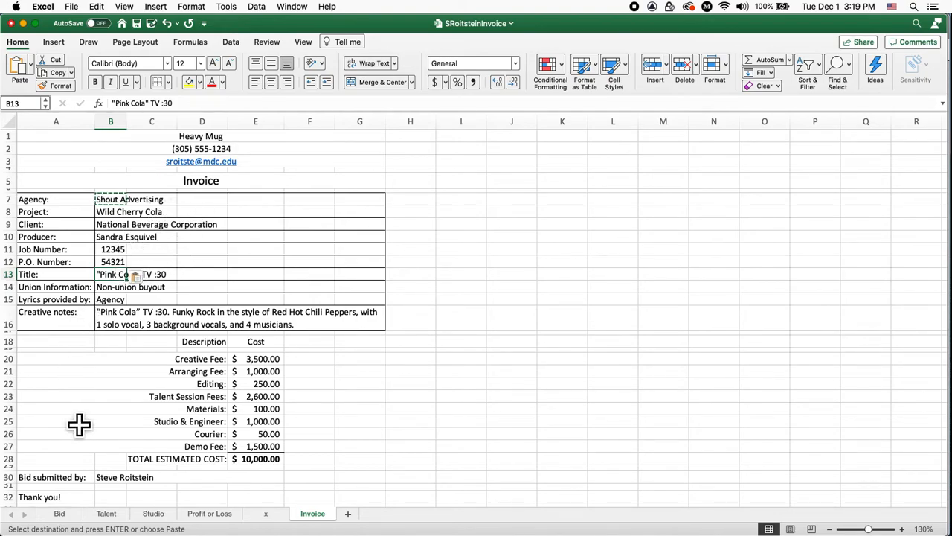
Compare the original Job Number and P.O. values on the Bid sheet
left_click(72, 517)
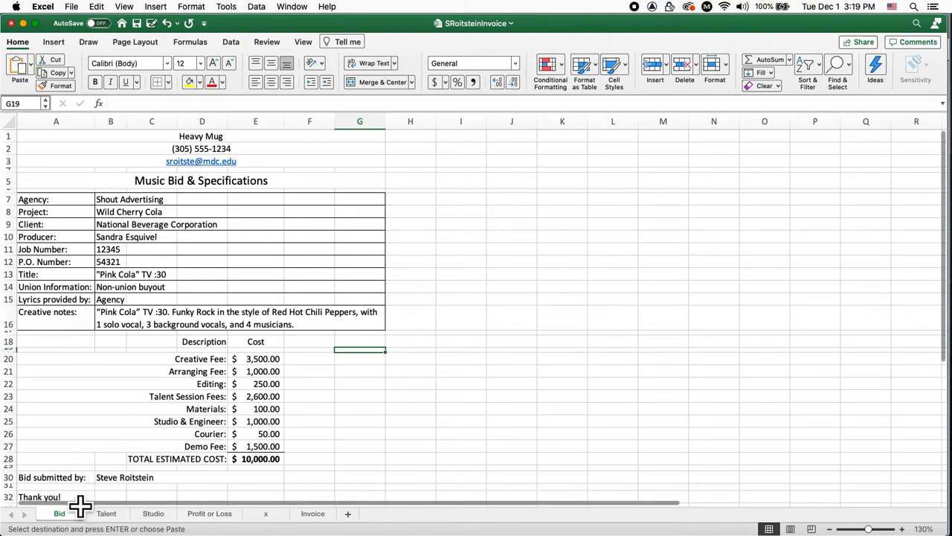
left_click(112, 251)
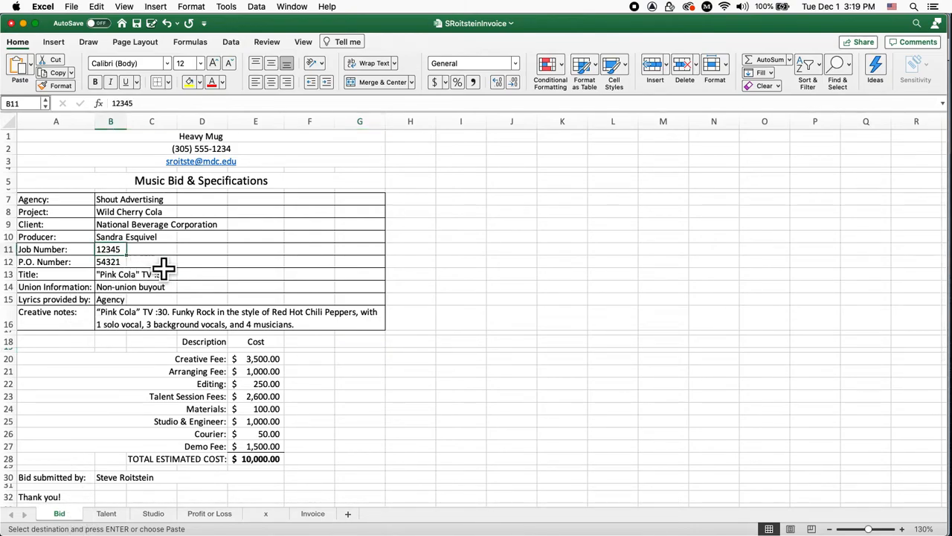
key("Up")
key("Down")
key("Up")
key("Down")
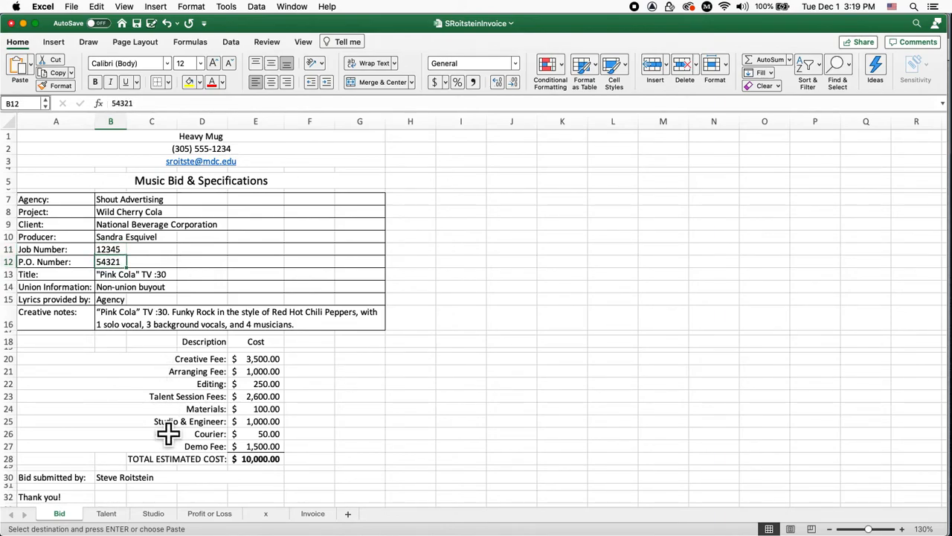
Left-align the job number 12345 in B11 and P.O. number 54321 in B12
left_click(317, 512)
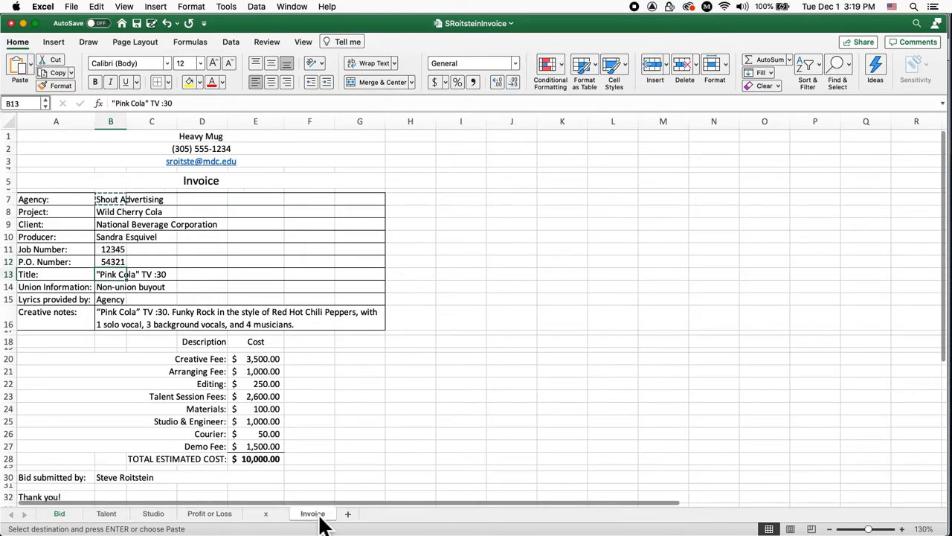
key("Up")
key("Up")
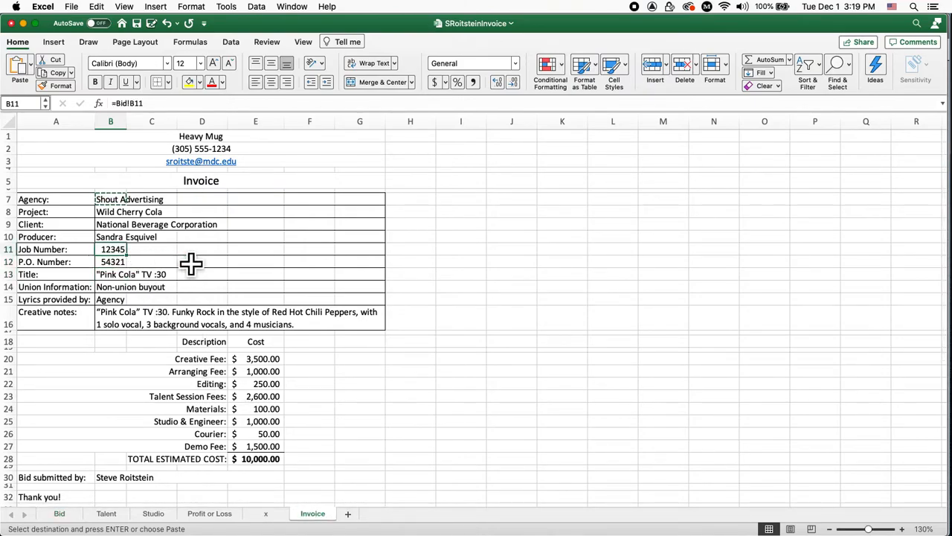
left_click(261, 84)
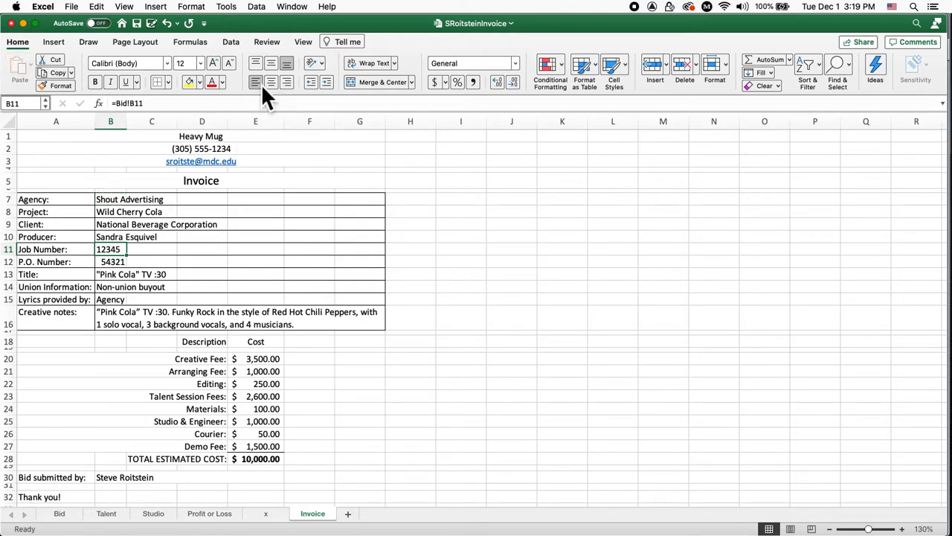
key("Down")
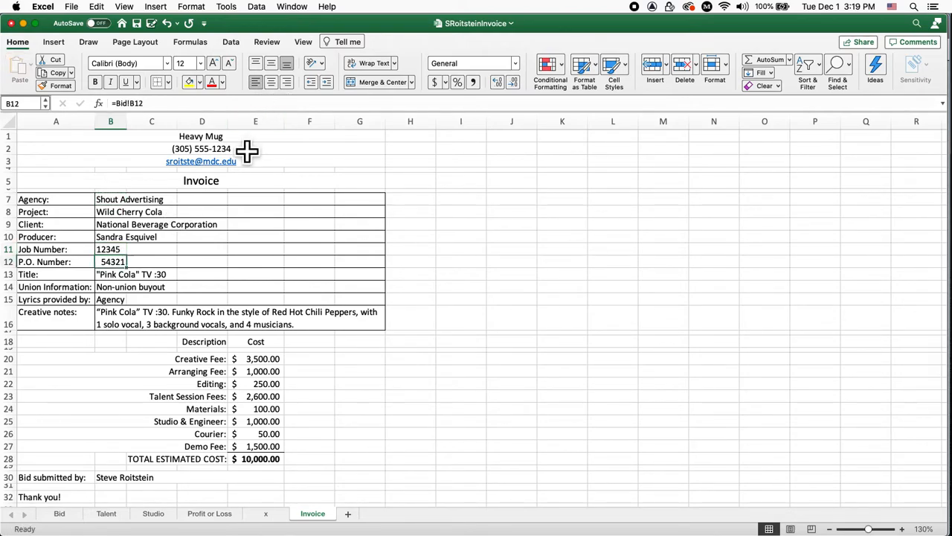
left_click(262, 84)
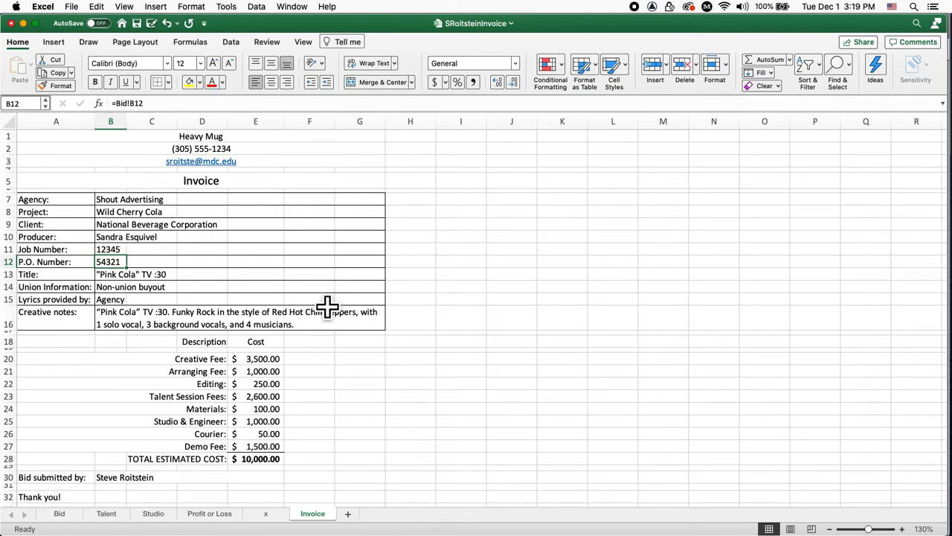
key("super+Tab")
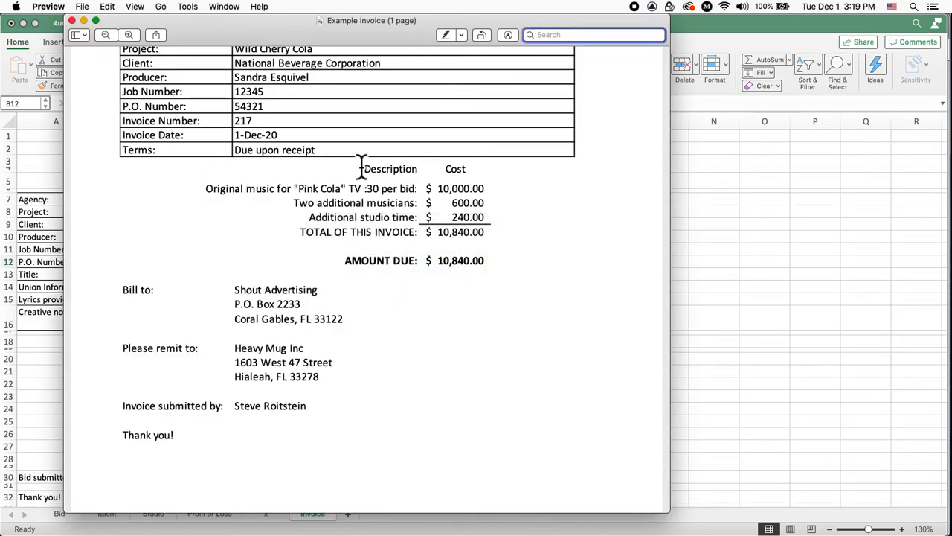
Move the example invoice to the right and narrow the Excel window beside it
left_click_drag(454, 20, 749, 31)
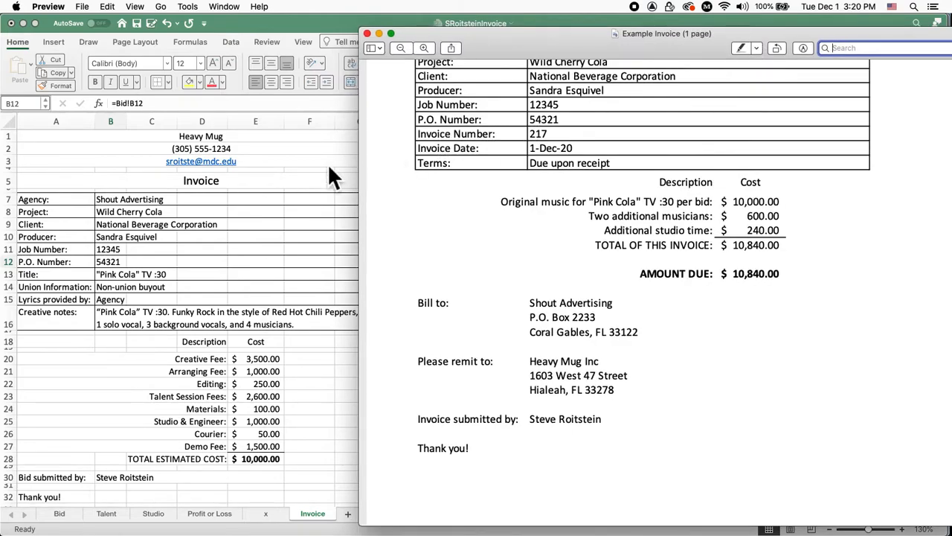
left_click(37, 268)
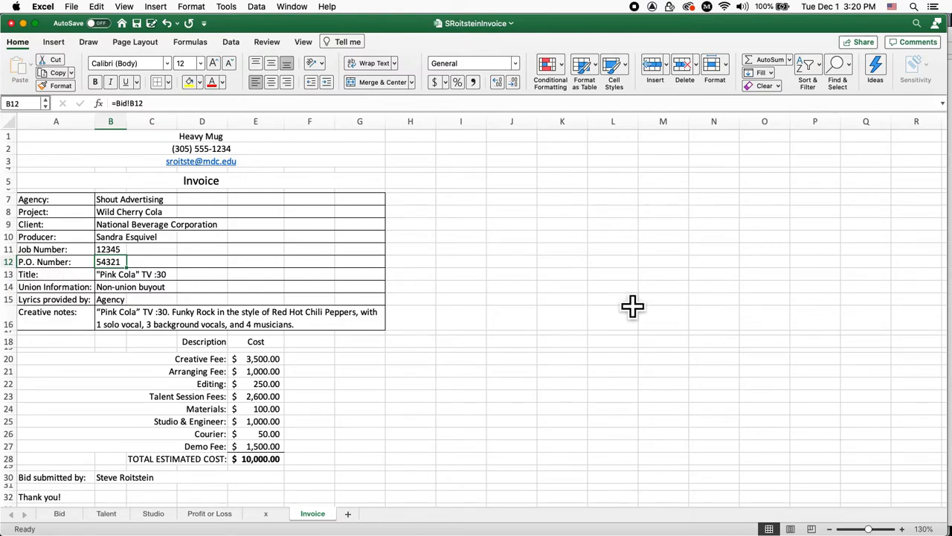
mouse_move(911, 532)
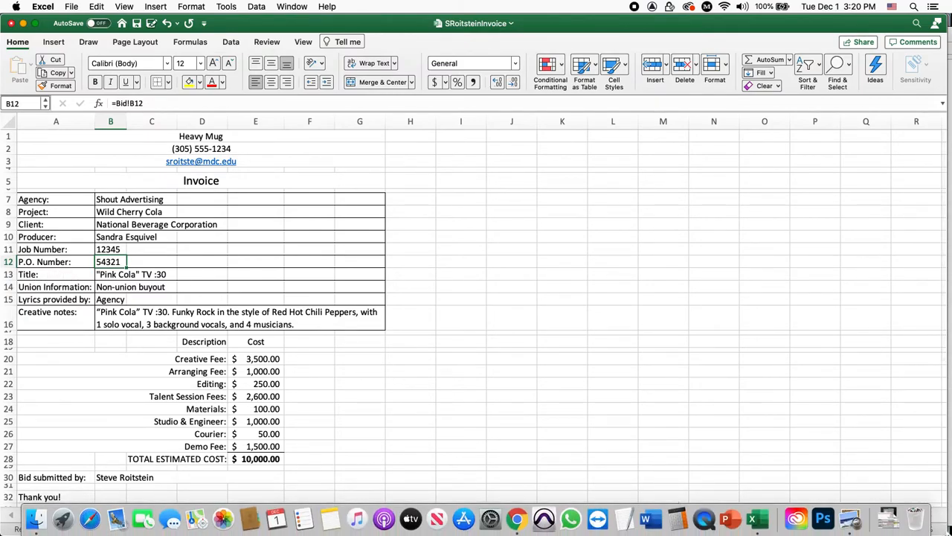
left_click_drag(947, 530, 407, 529)
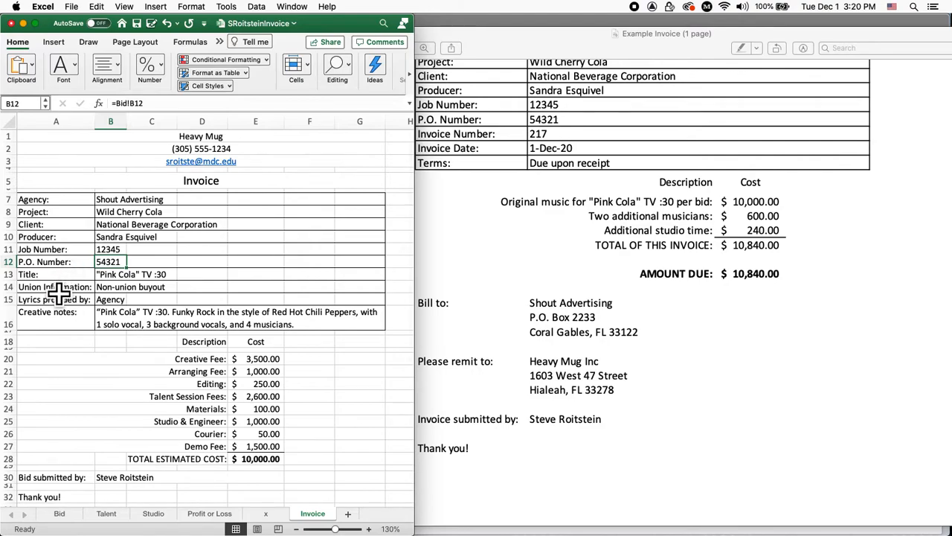
Replace the A13 label with 'Invoice Number:' and enter 217 in B13
left_click(75, 274)
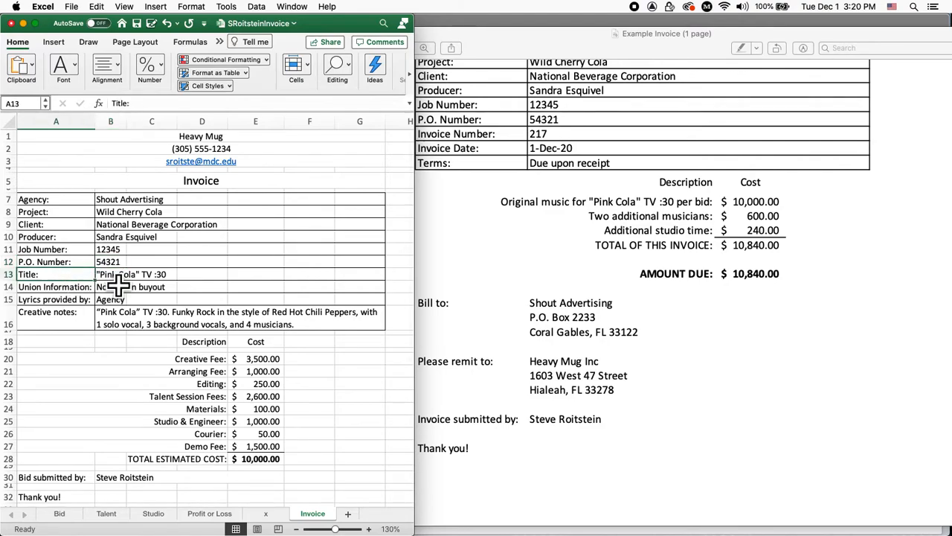
type("I")
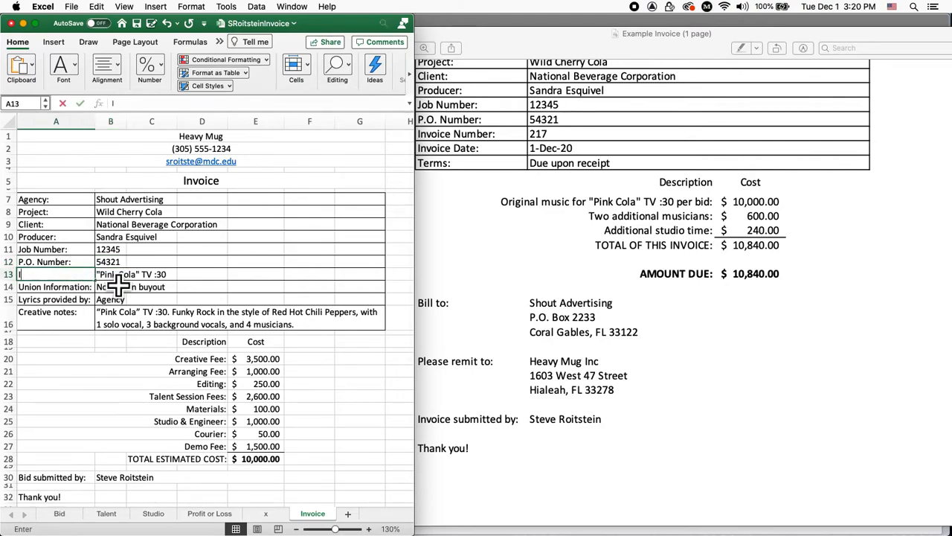
type("nvoice ")
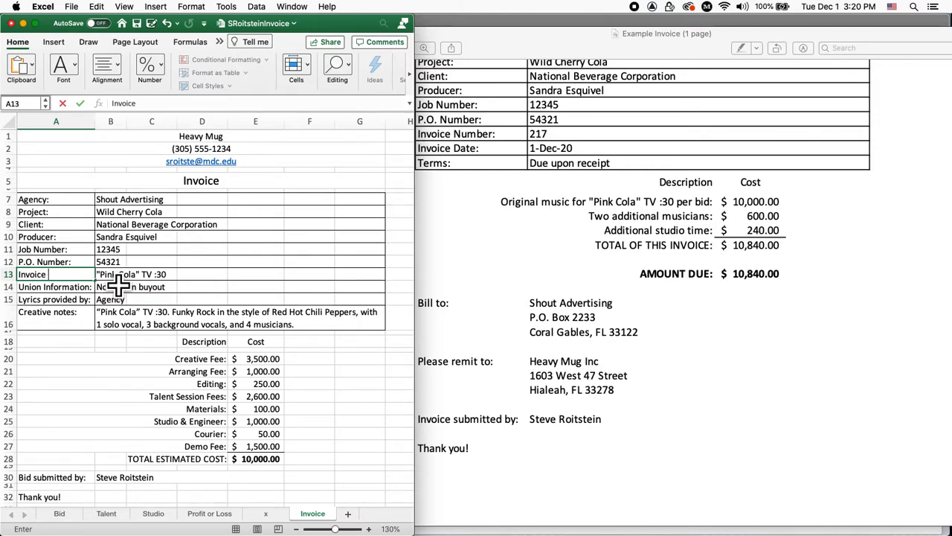
type("Number:")
key("Tab")
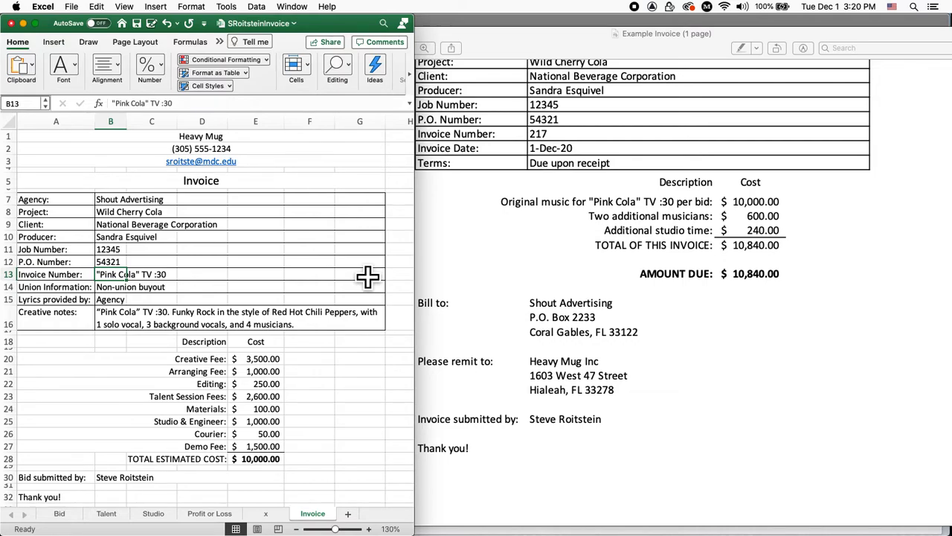
type("217")
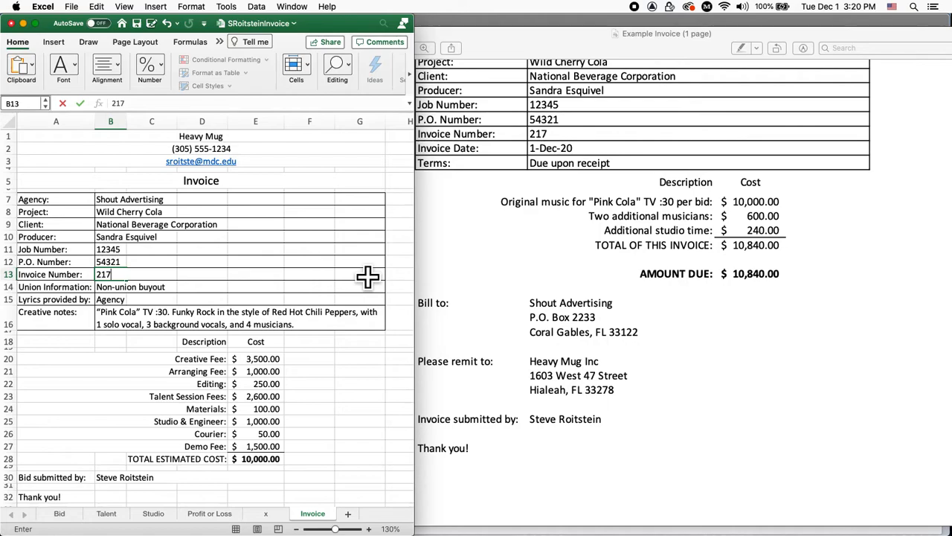
key("Return")
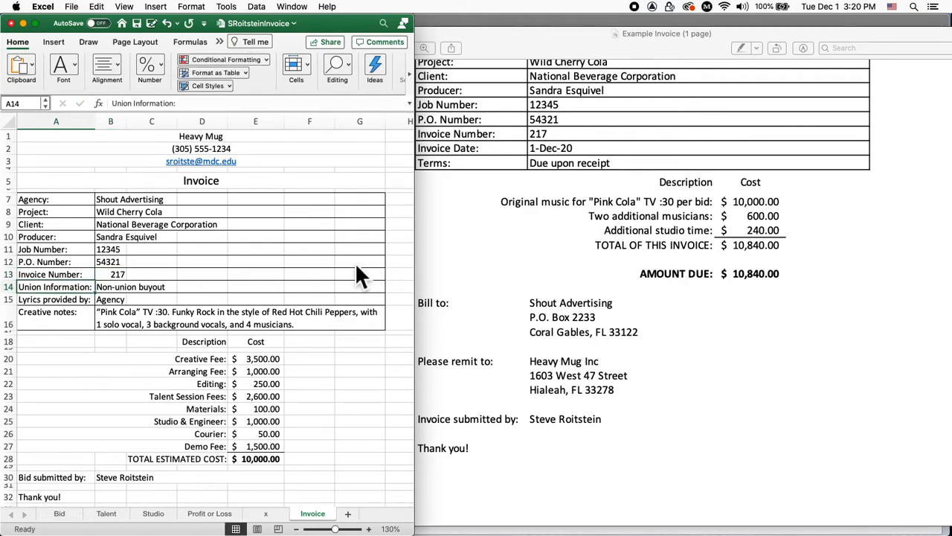
Left-align the invoice number 217 in B13
left_click(120, 275)
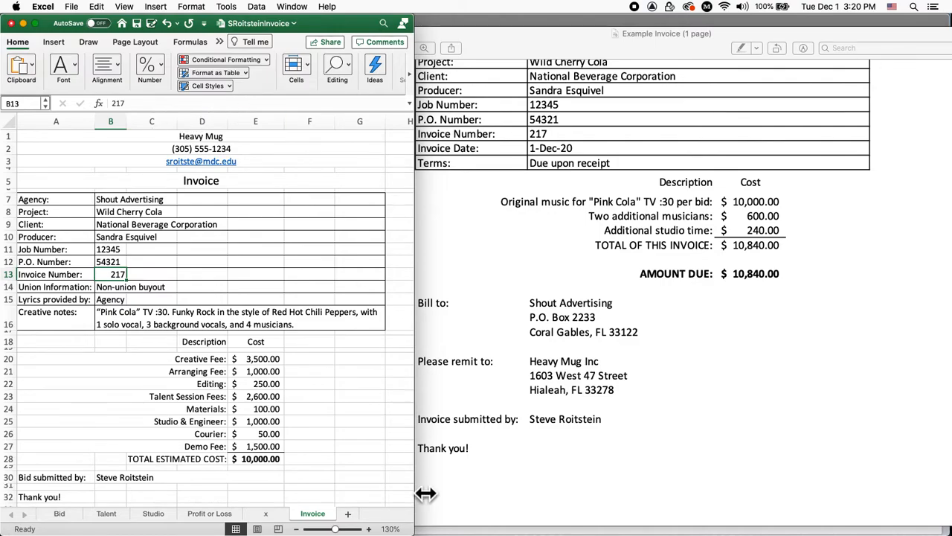
left_click_drag(421, 529, 583, 527)
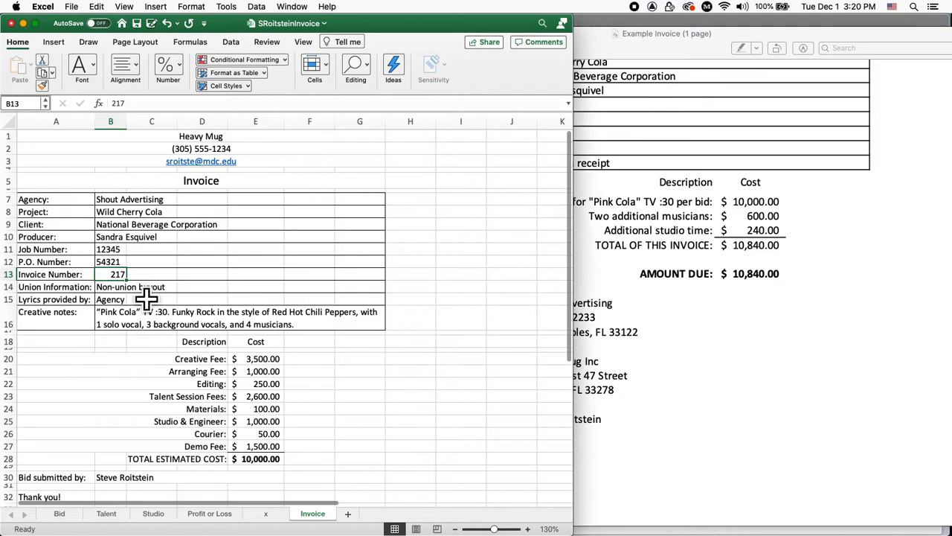
left_click(136, 69)
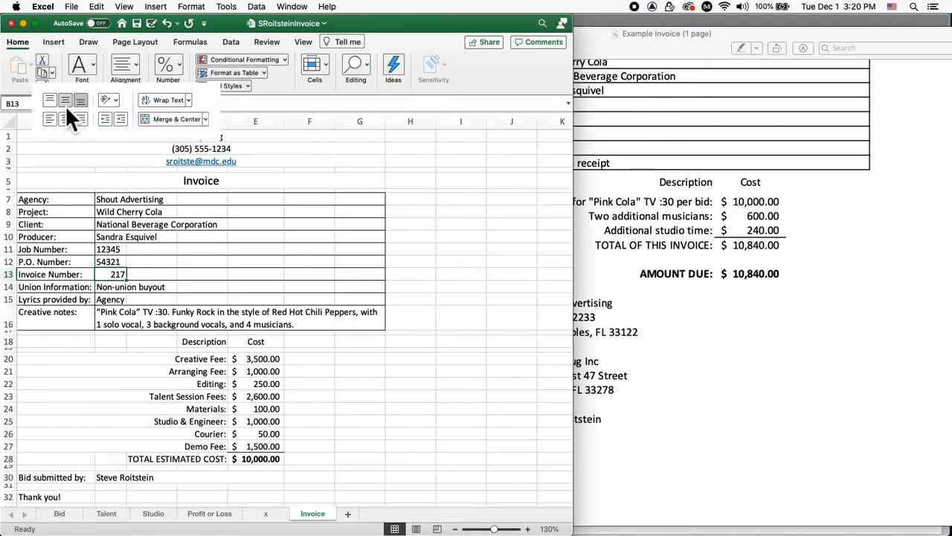
left_click(50, 116)
left_click(421, 290)
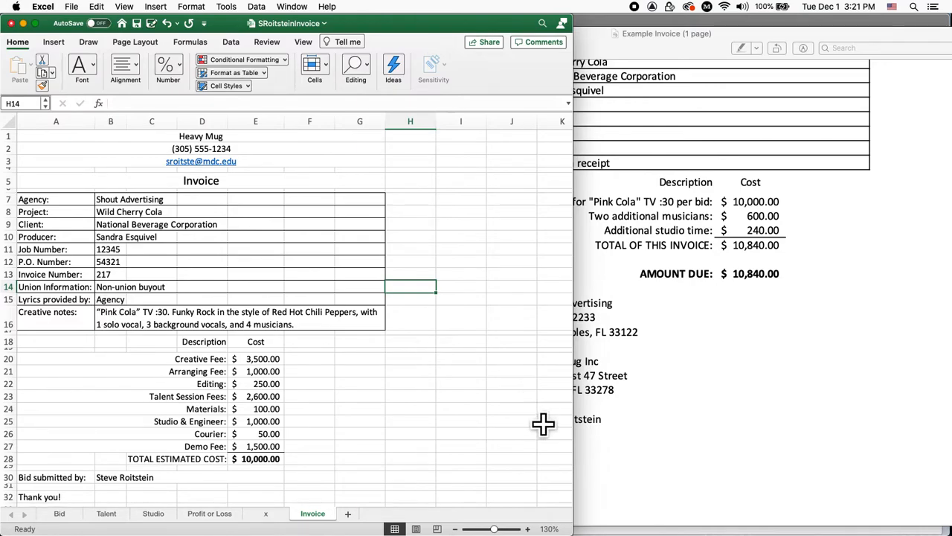
left_click_drag(571, 532, 440, 525)
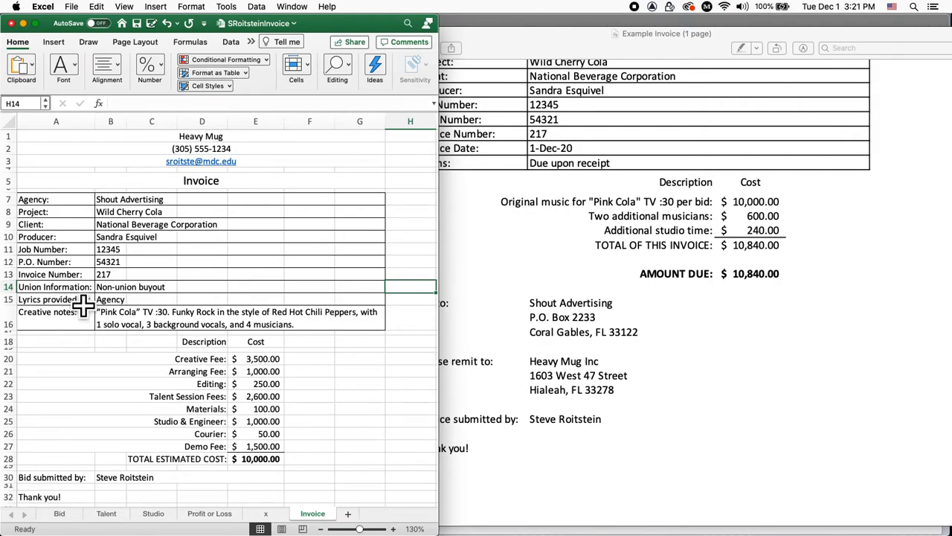
Replace the union information label in A14 with 'Invoice Date:'
left_click_drag(565, 32, 651, 29)
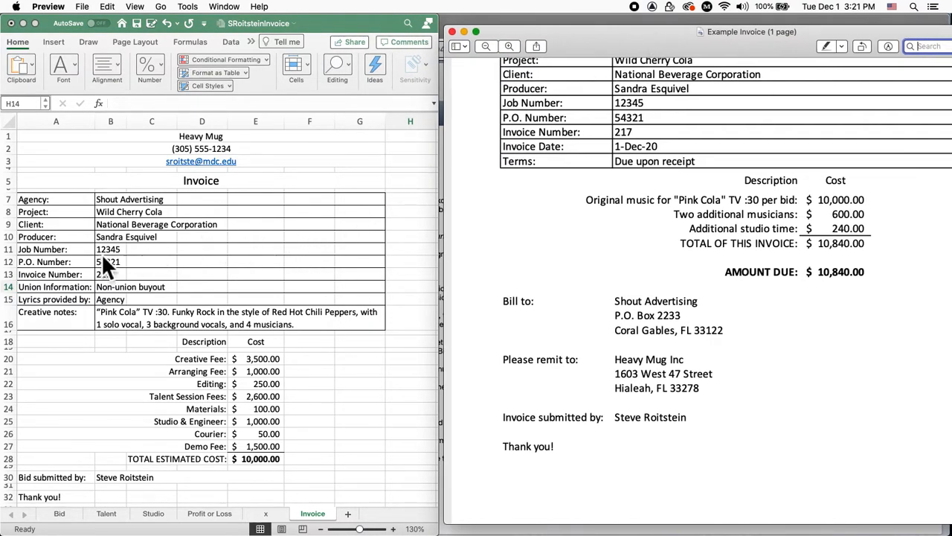
left_click(52, 290)
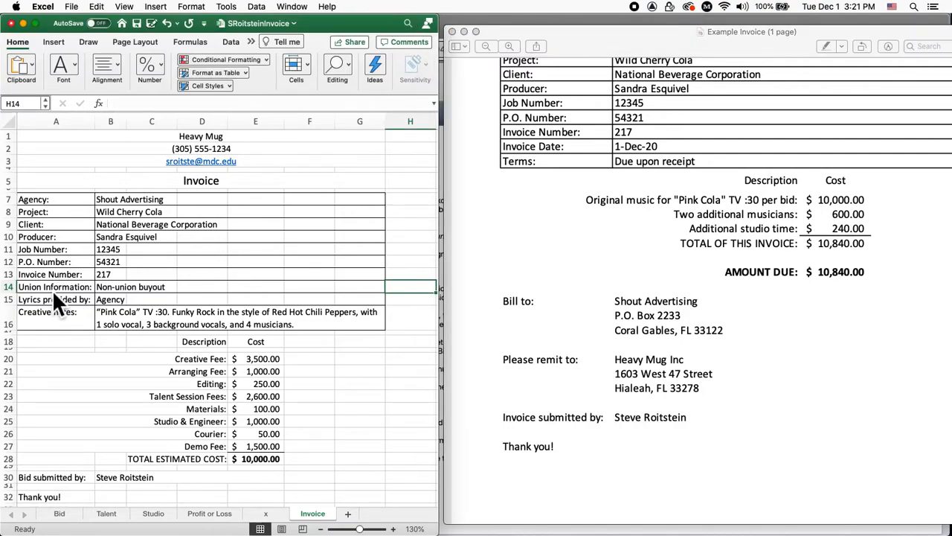
type("Invoice Date")
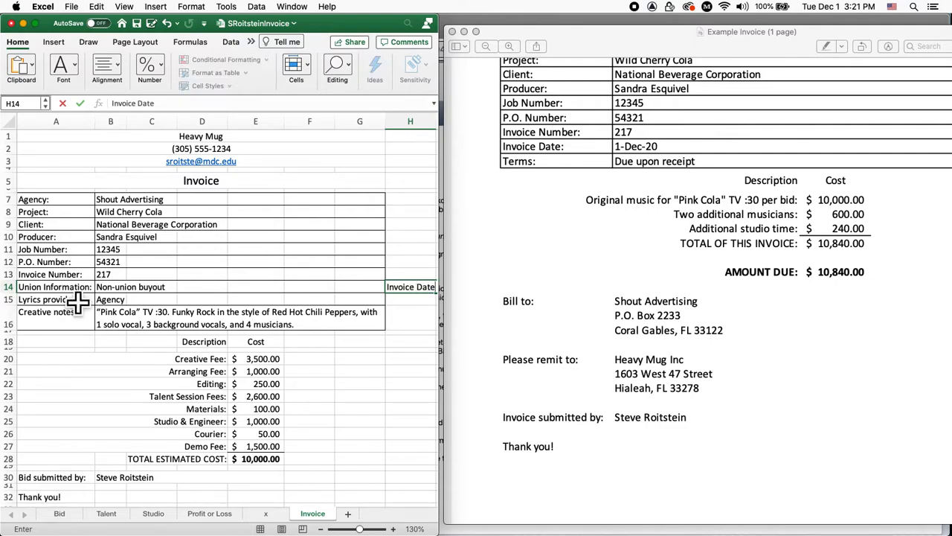
left_click(79, 288)
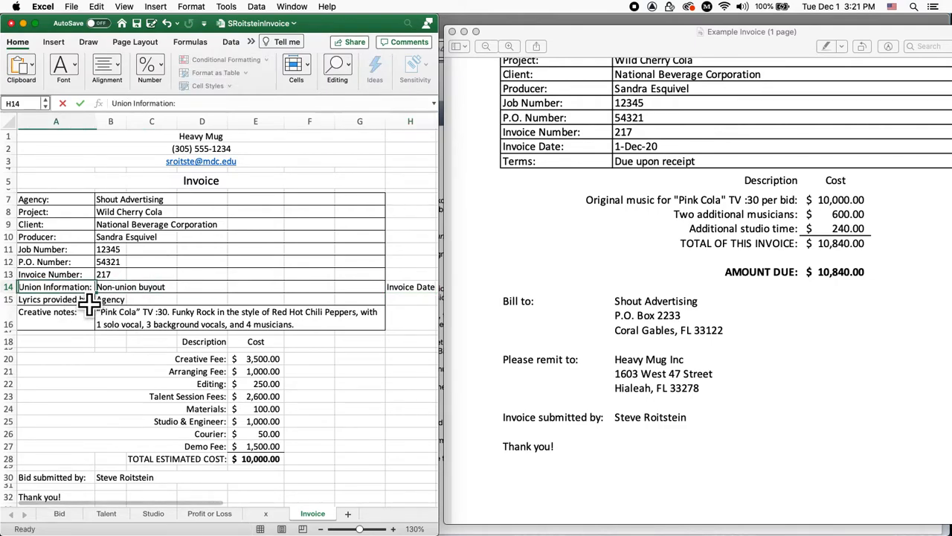
type("Invoice Da")
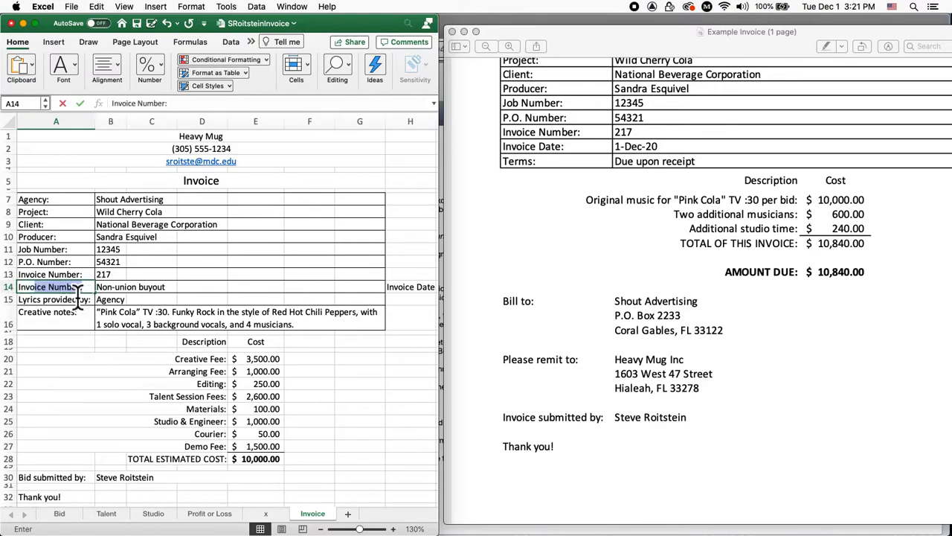
type("te:")
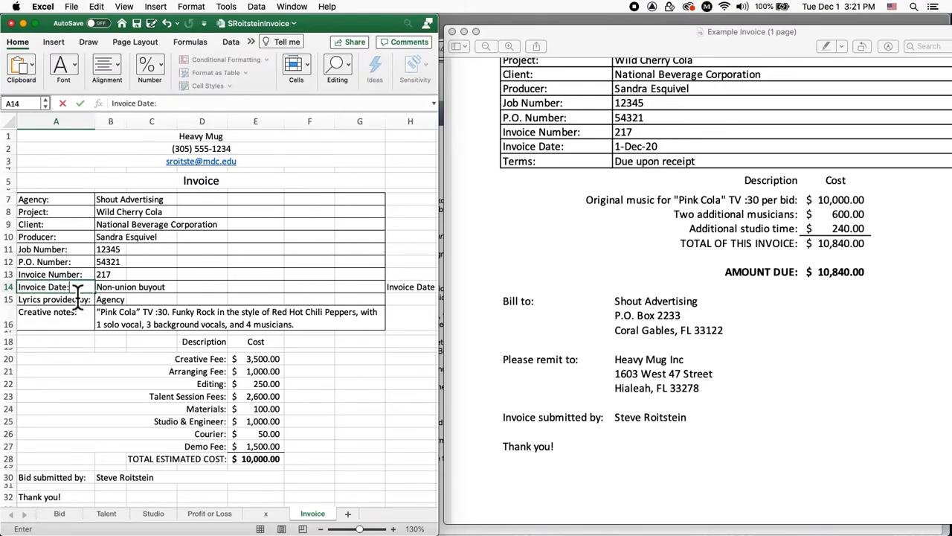
key("Tab")
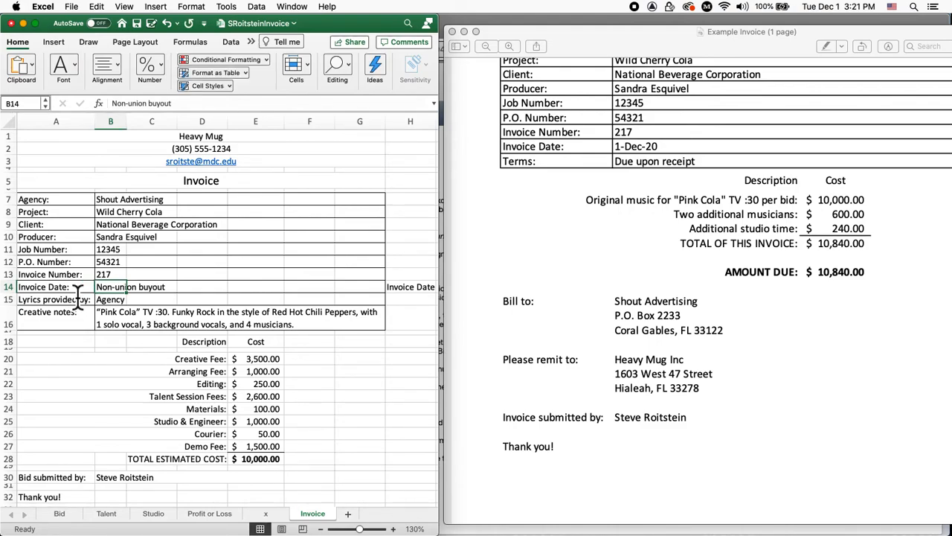
Enter December 1, 2020 as the invoice date in B14
left_click(155, 7)
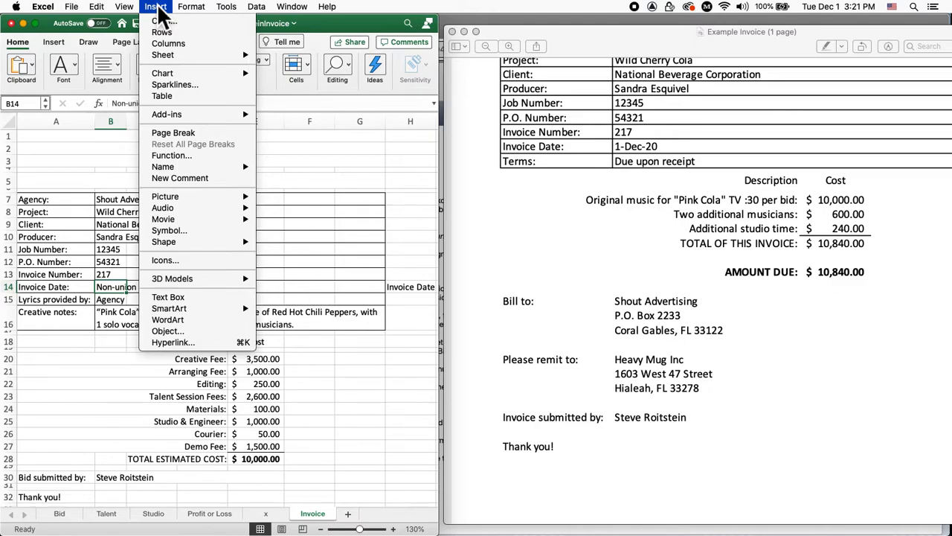
left_click(157, 9)
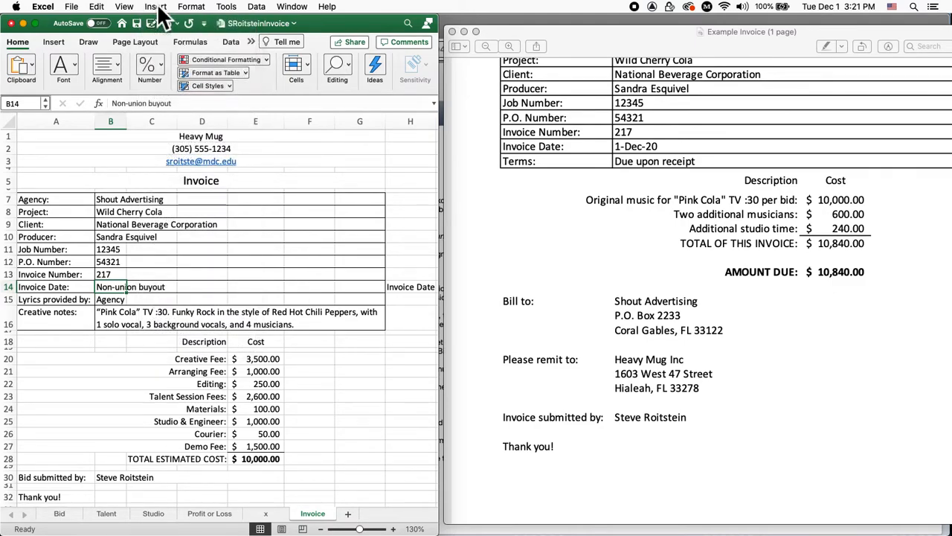
type("De")
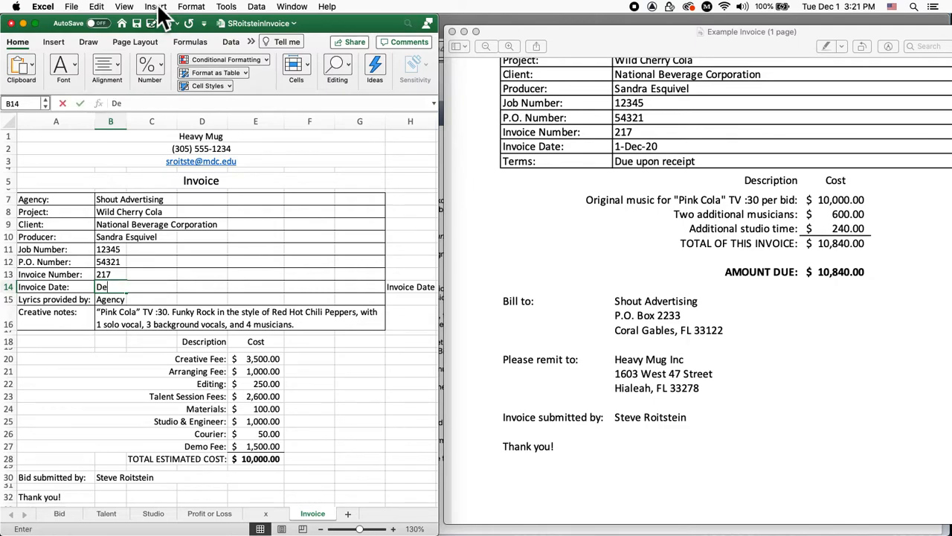
type("cember 1")
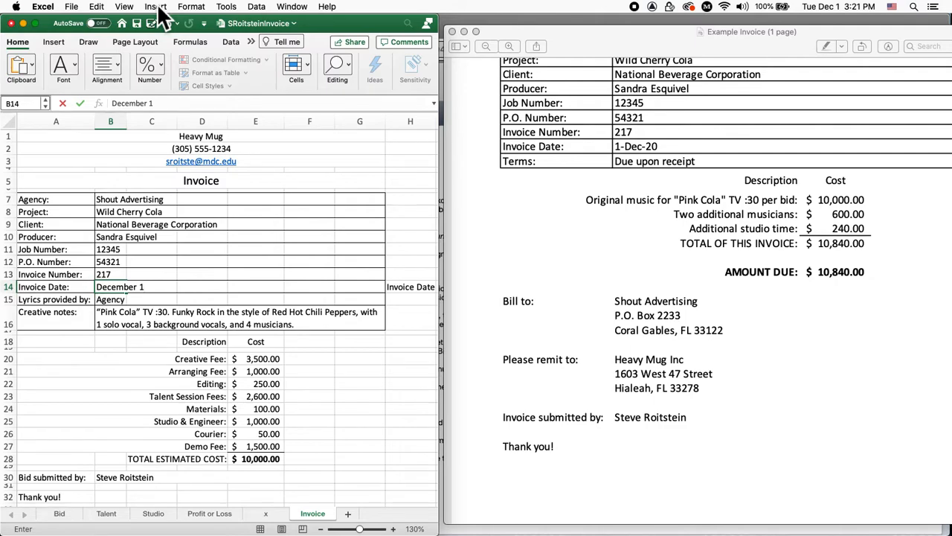
type(", 2020")
key("Left")
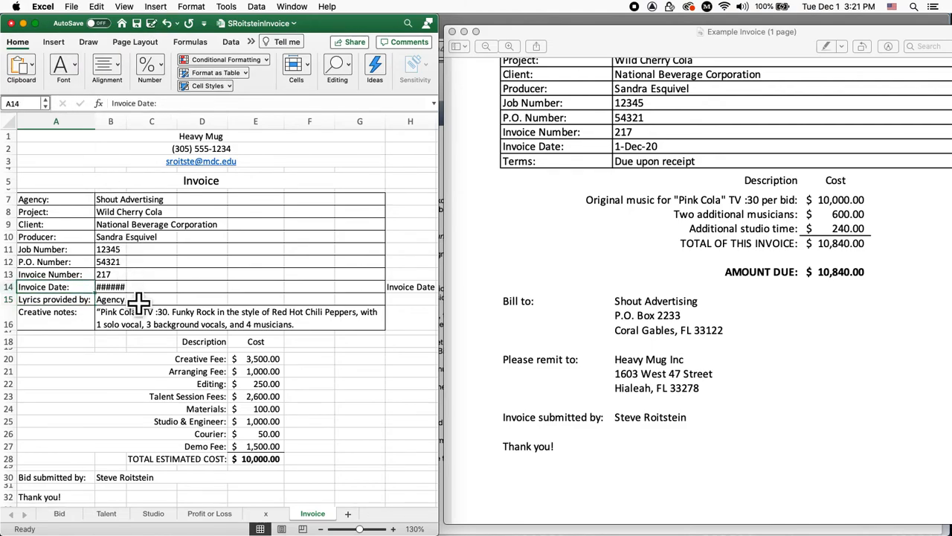
key("Right")
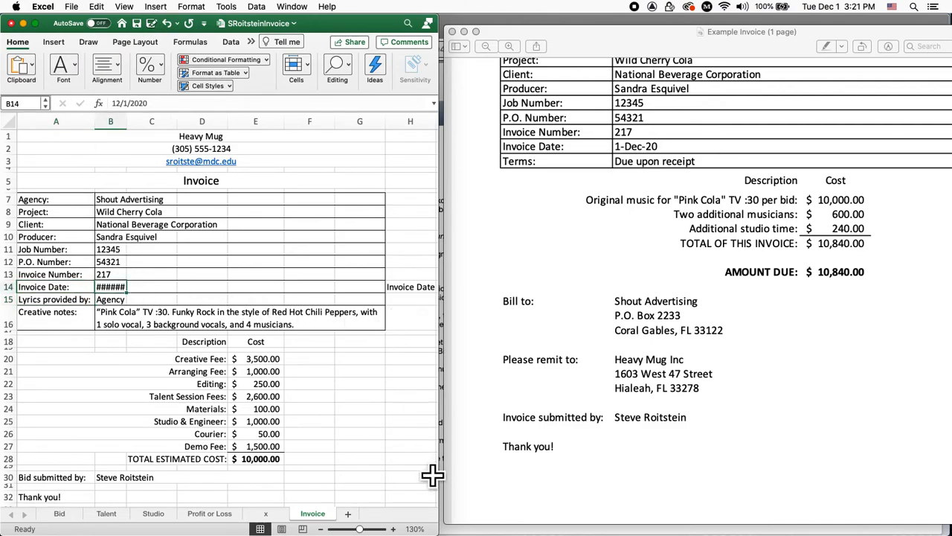
Widen the Excel window and clear the leftover Invoice Date text from H14
left_click_drag(440, 524, 536, 524)
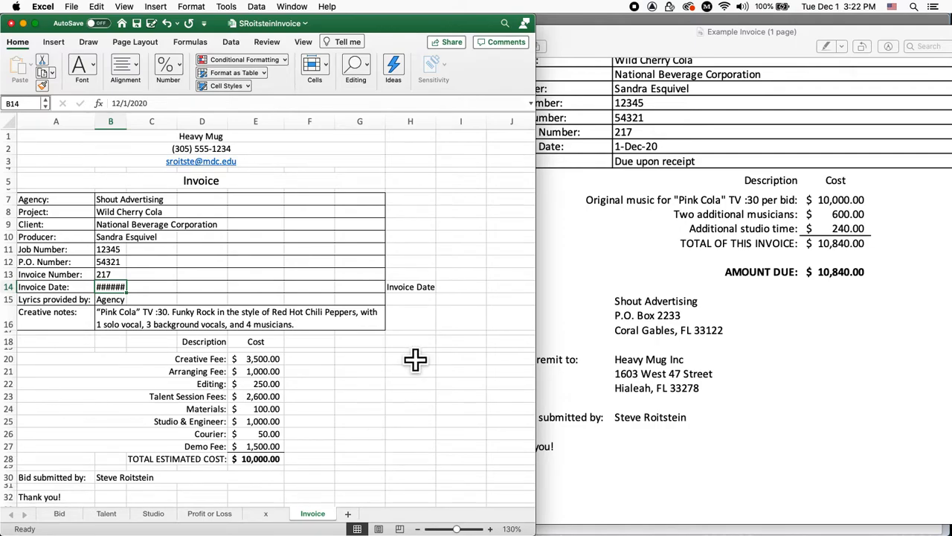
left_click(420, 290)
key("BackSpace")
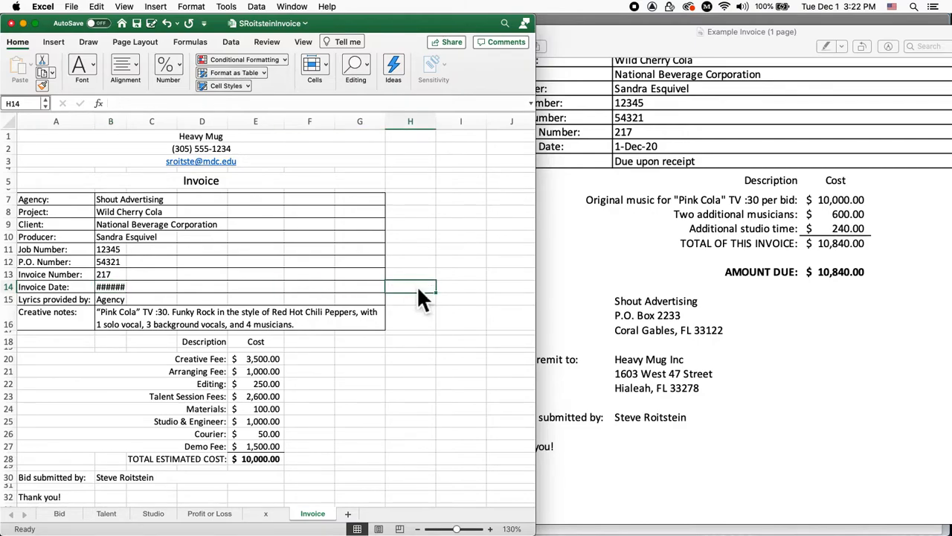
key("Return")
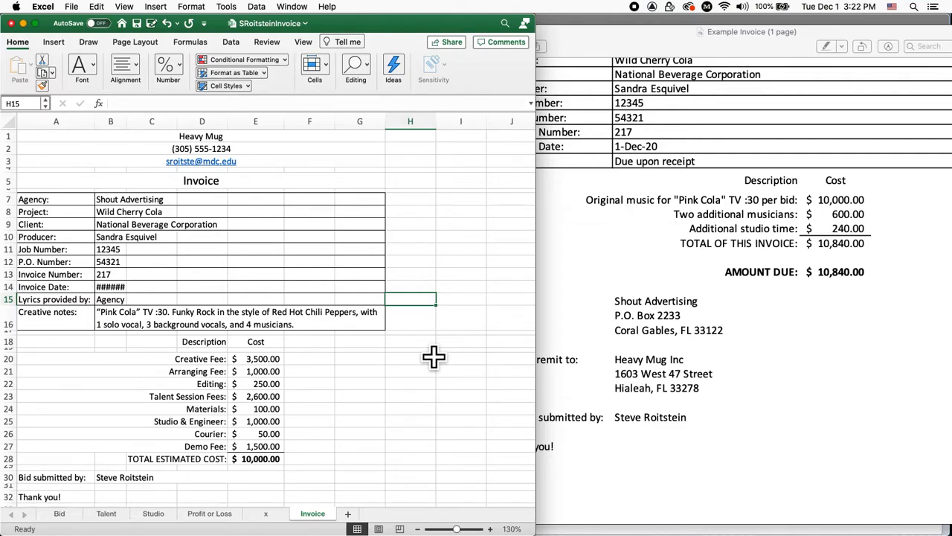
key("super+p")
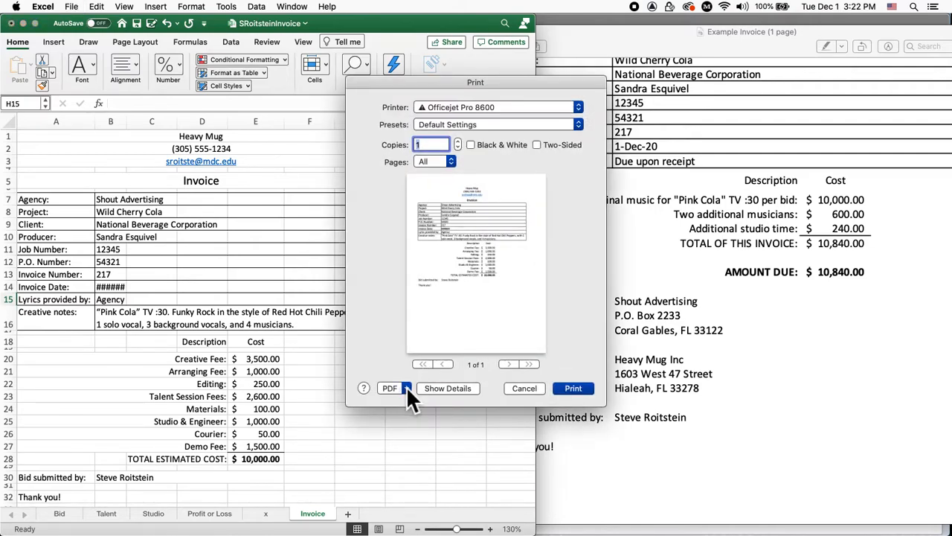
left_click(532, 388)
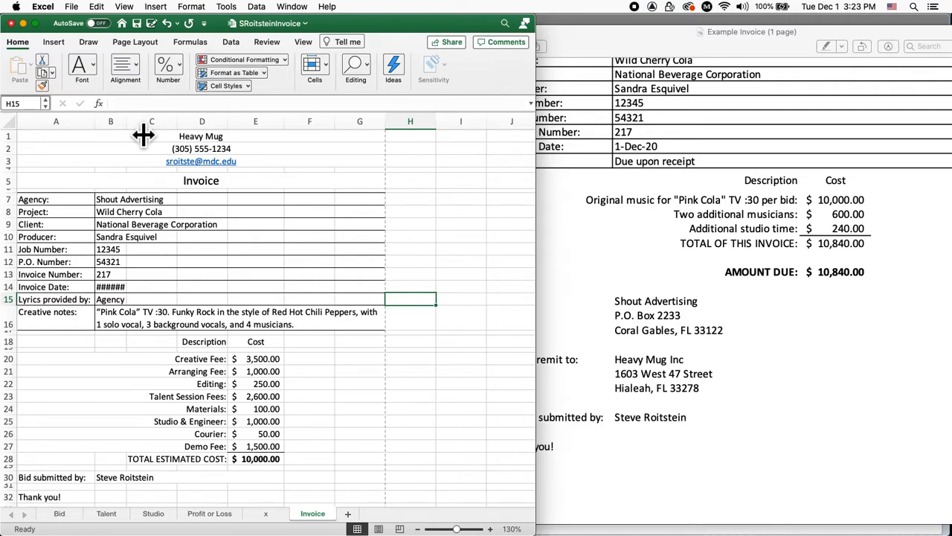
Widen column B so the date shows 1-Dec-20, and left-align B14
left_click_drag(144, 134, 168, 131)
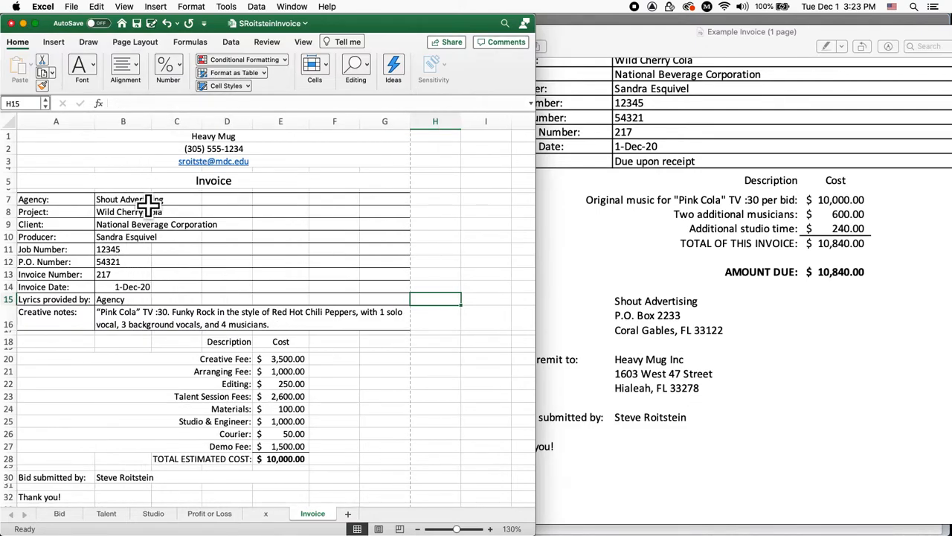
left_click(149, 289)
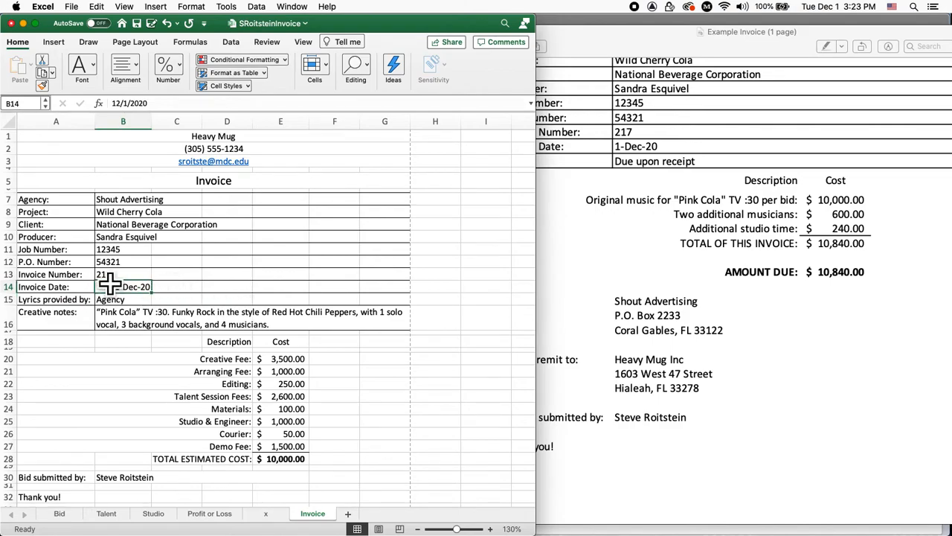
left_click(137, 63)
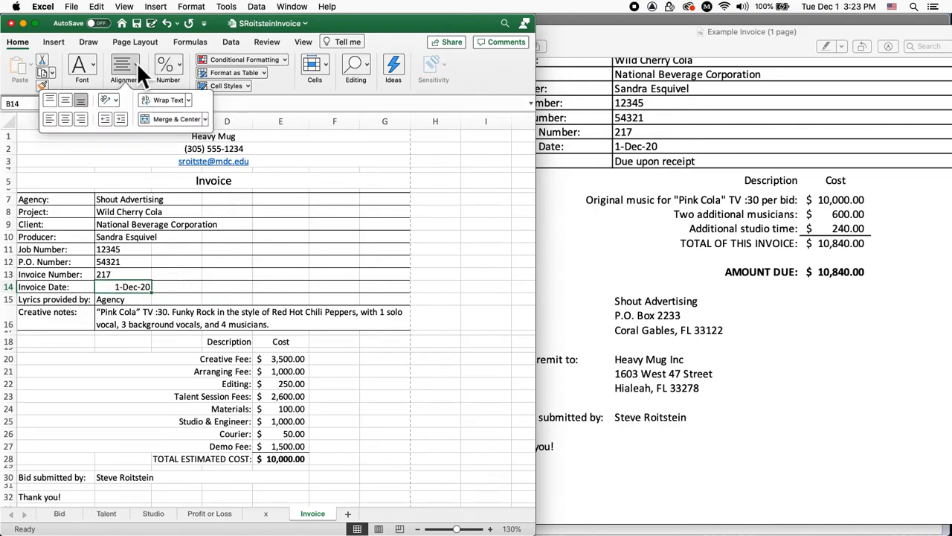
left_click(52, 122)
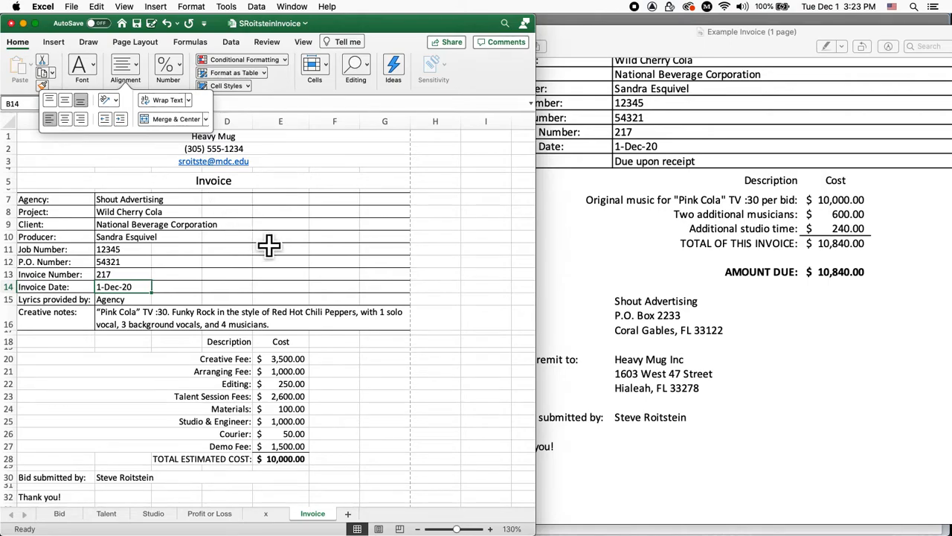
left_click_drag(246, 224, 293, 224)
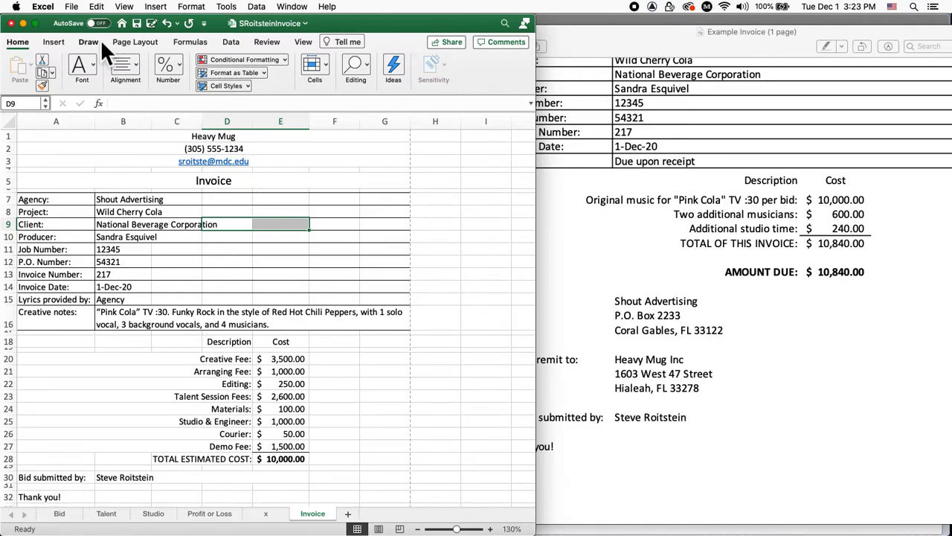
Save the SRoitsteinInvoice workbook, then bring Example Invoice.pdf to the front
left_click(72, 7)
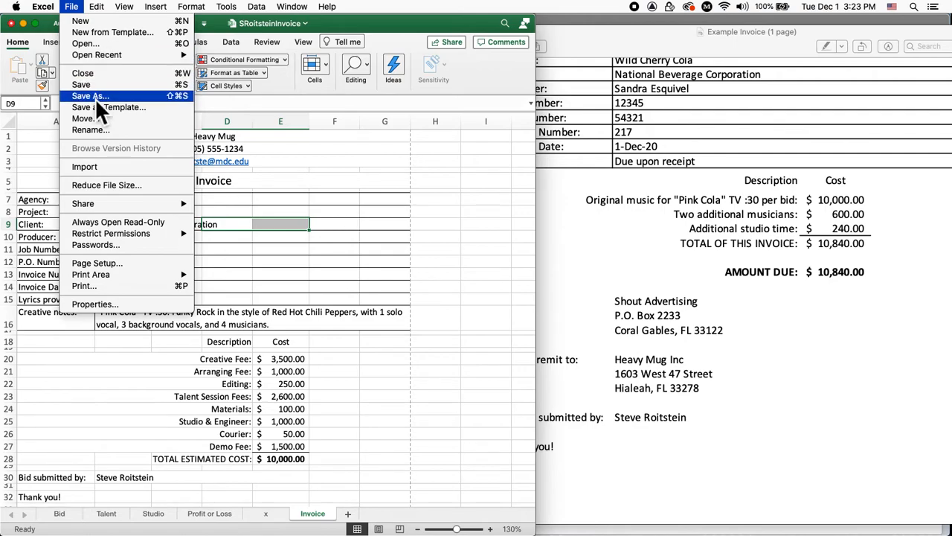
left_click(73, 8)
left_click(73, 8)
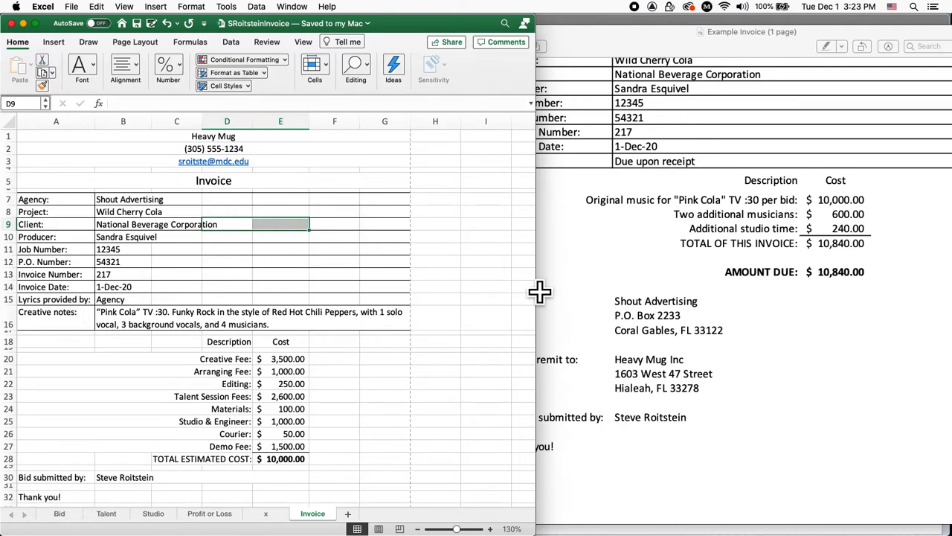
left_click(661, 36)
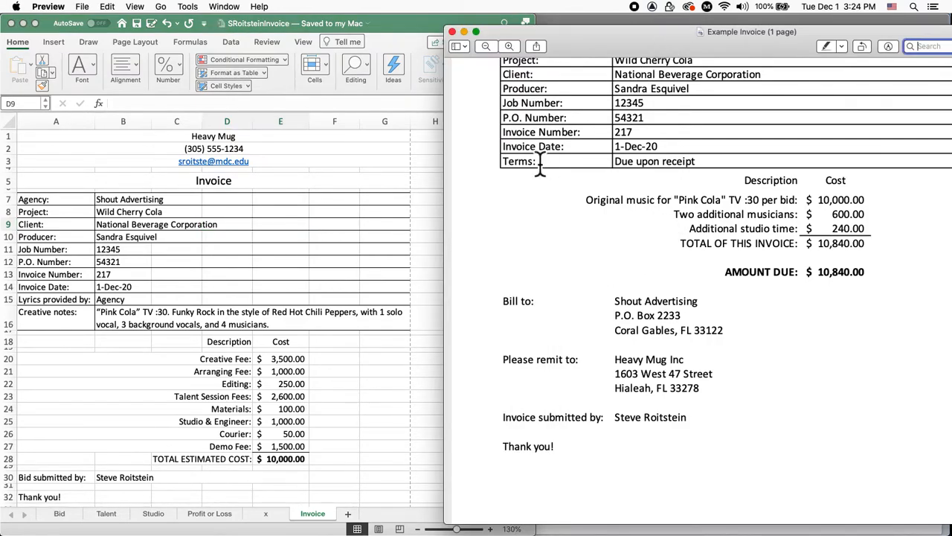
Fill row 15 with the label 'Terms:' and the value 'Due upon receipt'
left_click_drag(583, 43, 674, 45)
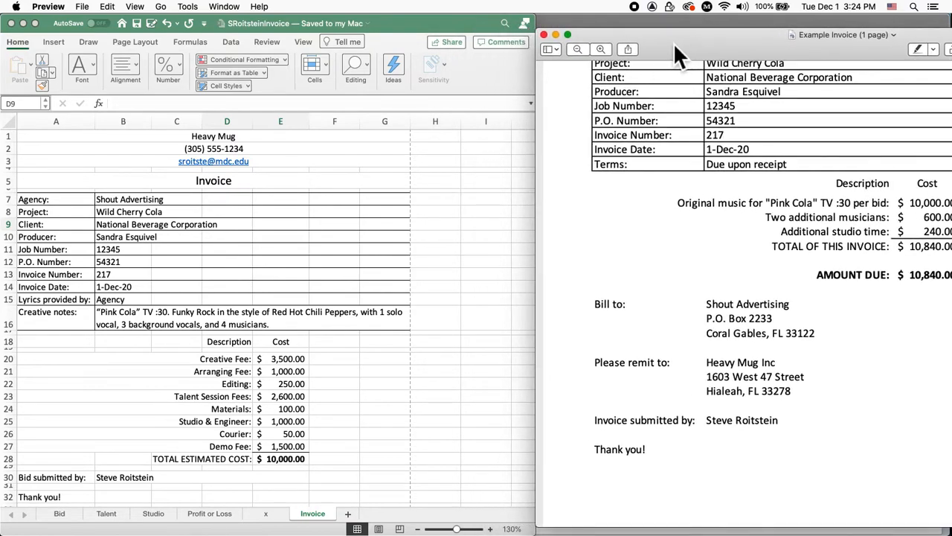
left_click(43, 296)
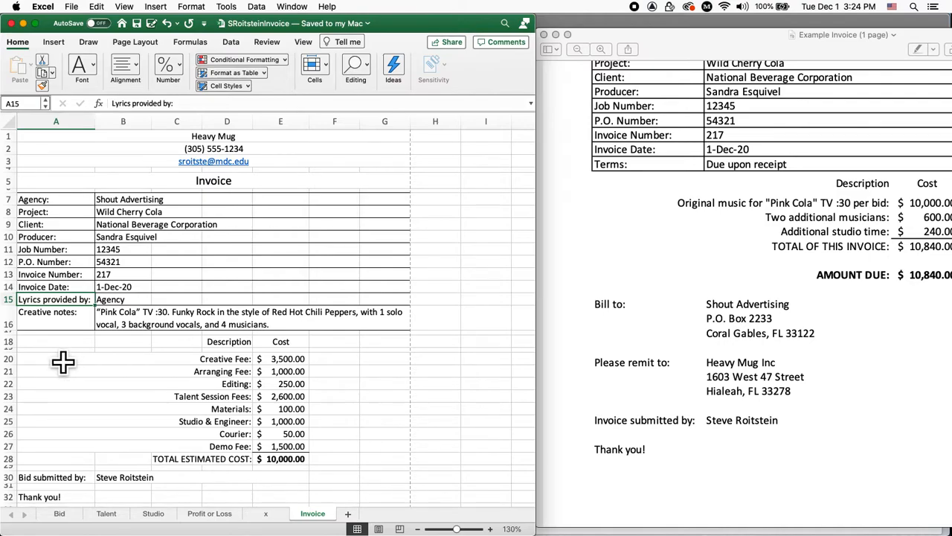
type("Te")
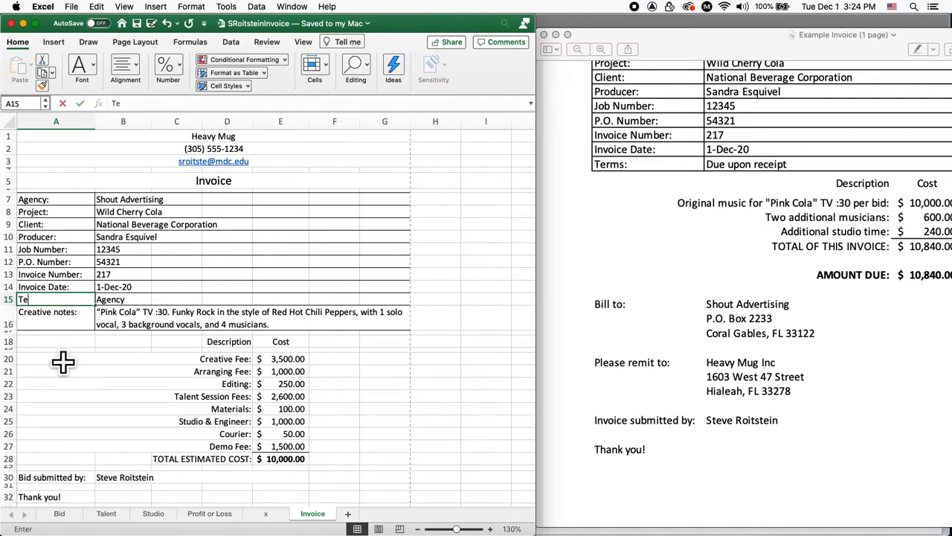
type("rmsL")
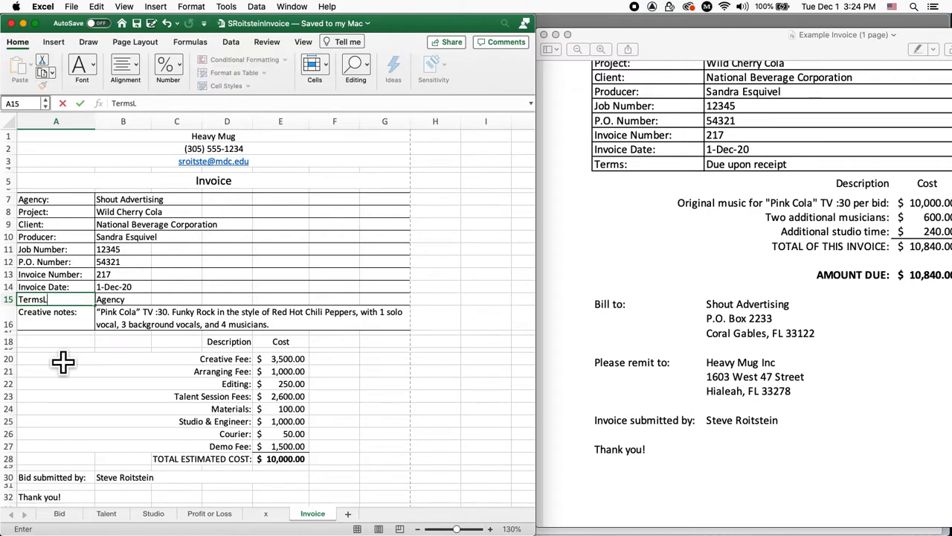
key("BackSpace")
type(":")
key("Tab")
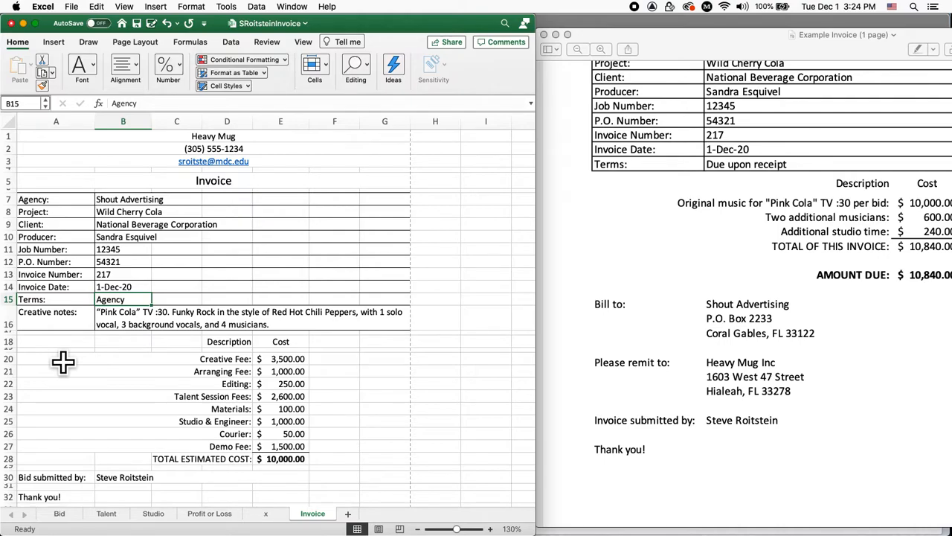
type("Due upon receipt")
key("Return")
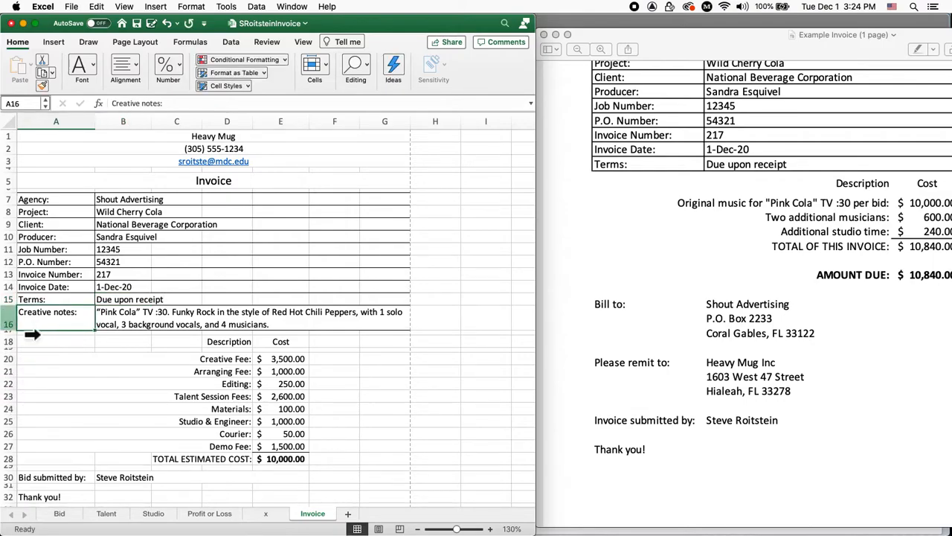
Delete row 16, the Creative notes row, from the Invoice sheet
left_click(26, 317)
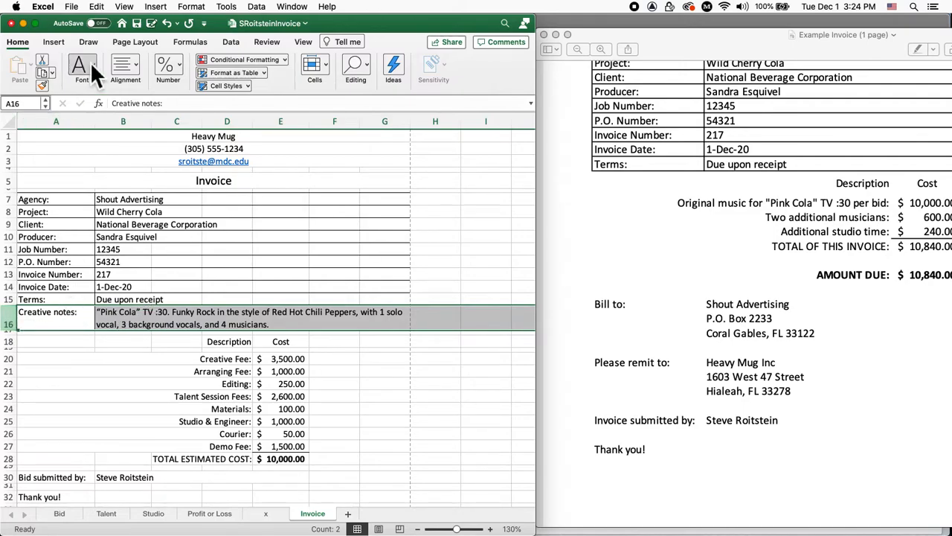
left_click(102, 7)
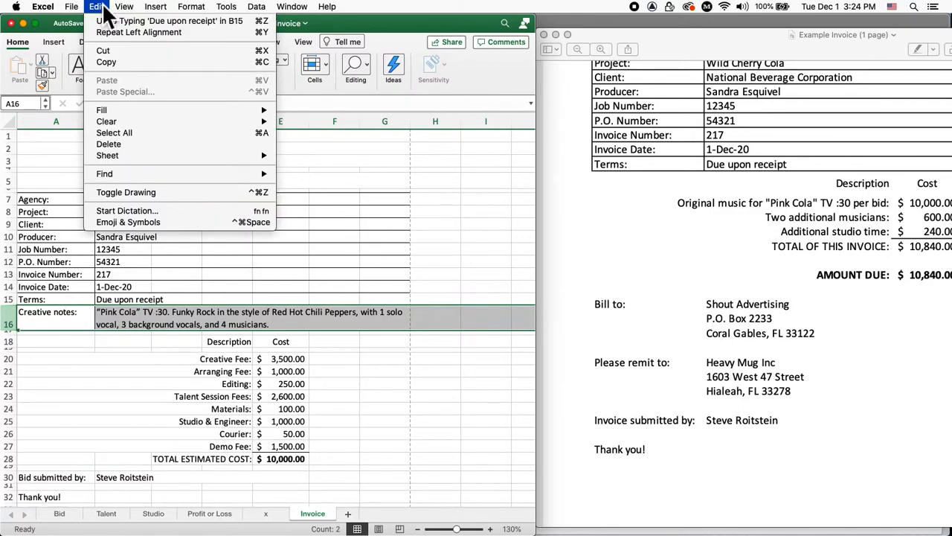
left_click(125, 146)
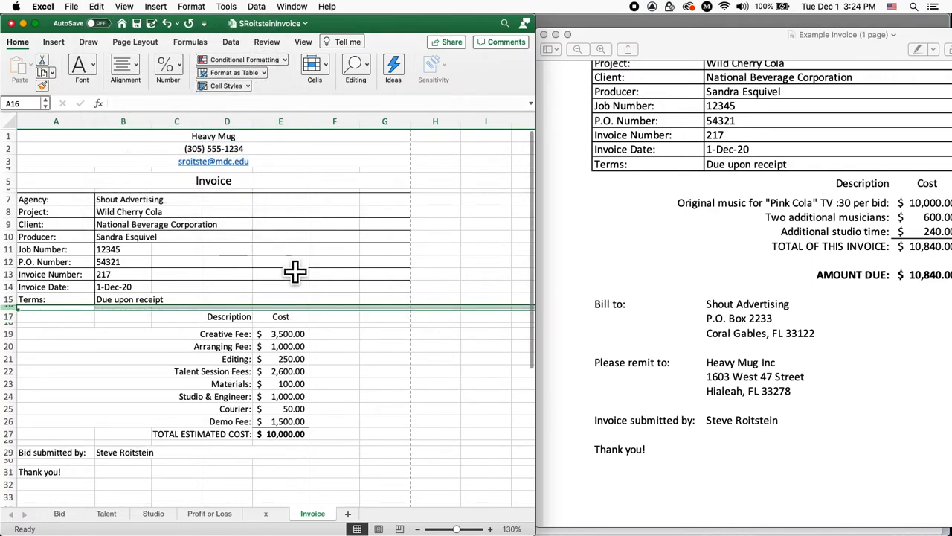
Zoom Preview out to the full example invoice page, then return to Excel
left_click_drag(772, 35, 495, 41)
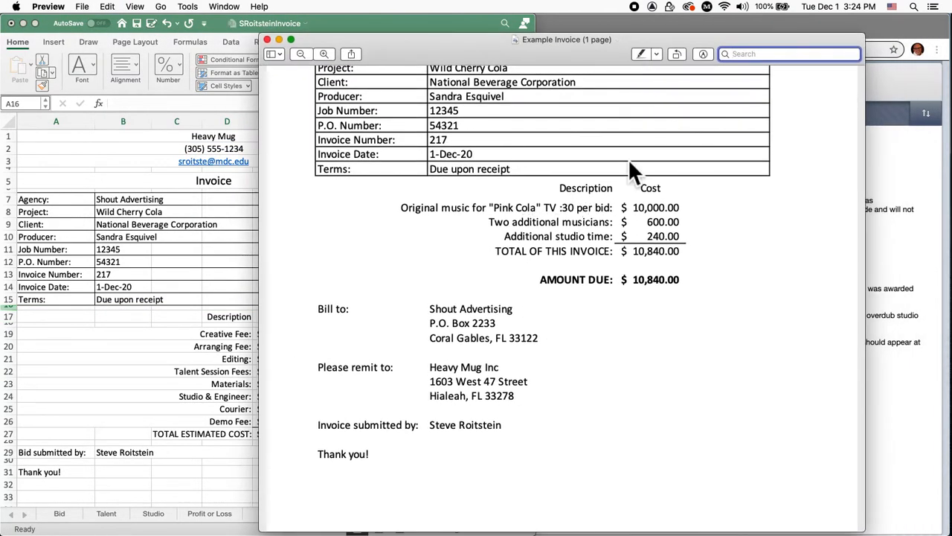
scroll(628, 158, "down", 5)
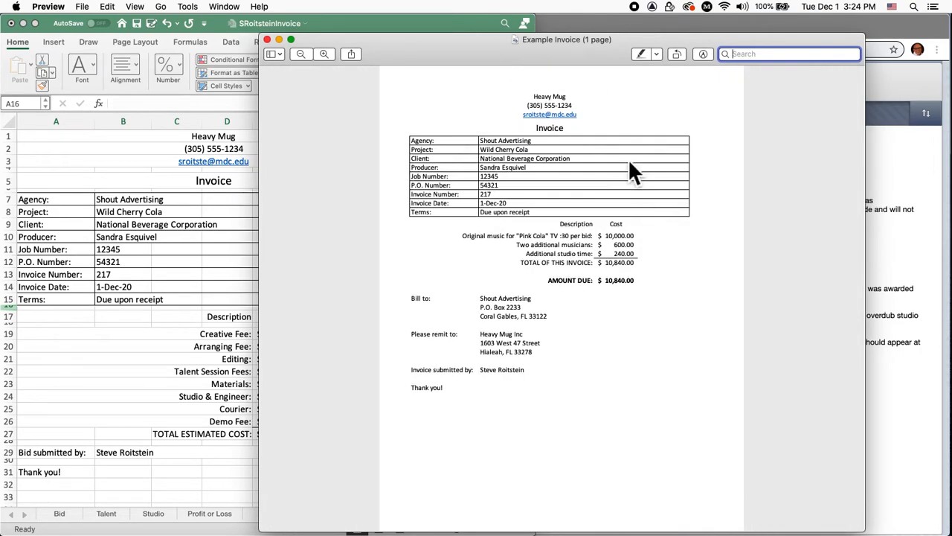
left_click_drag(488, 52, 674, 43)
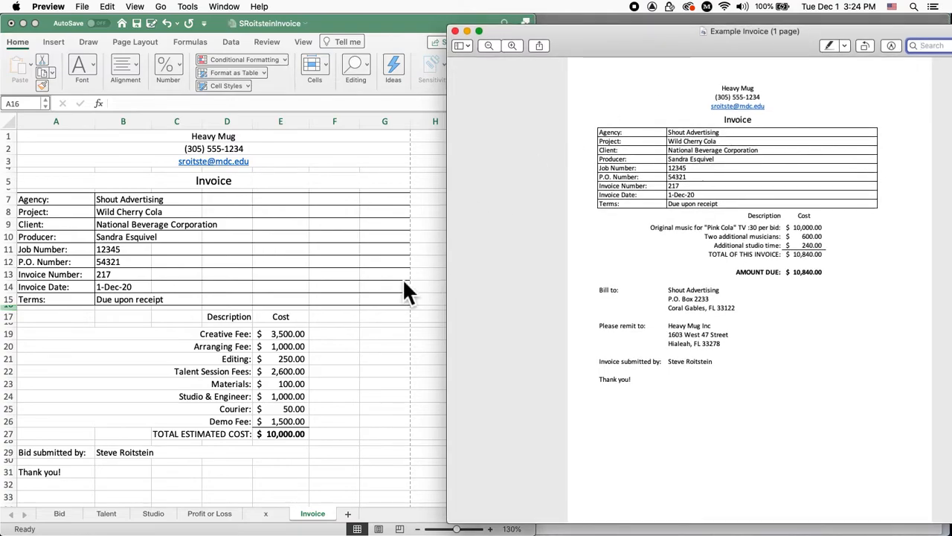
left_click(209, 338)
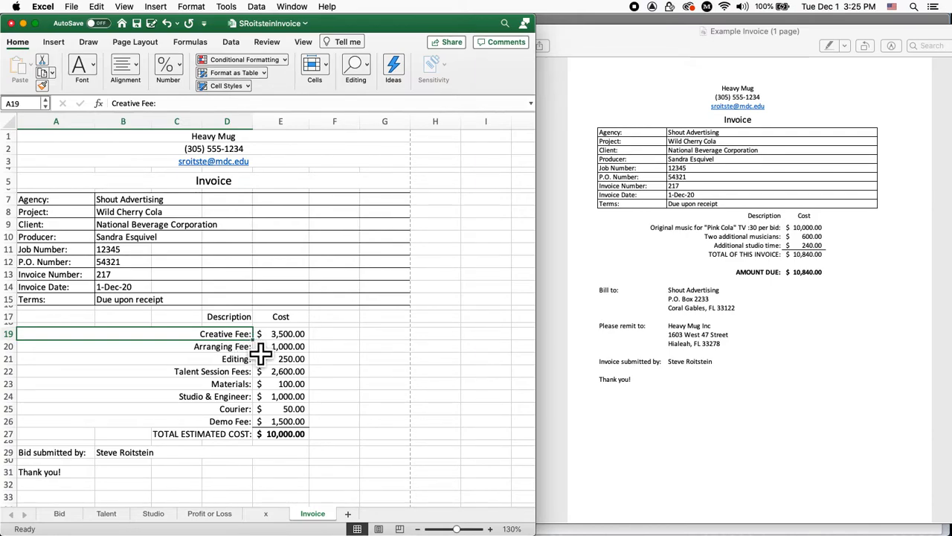
Replace Creative Fee in A19 with 'Original music for "Pink Cola" TV :30 per bid:'
type("Original")
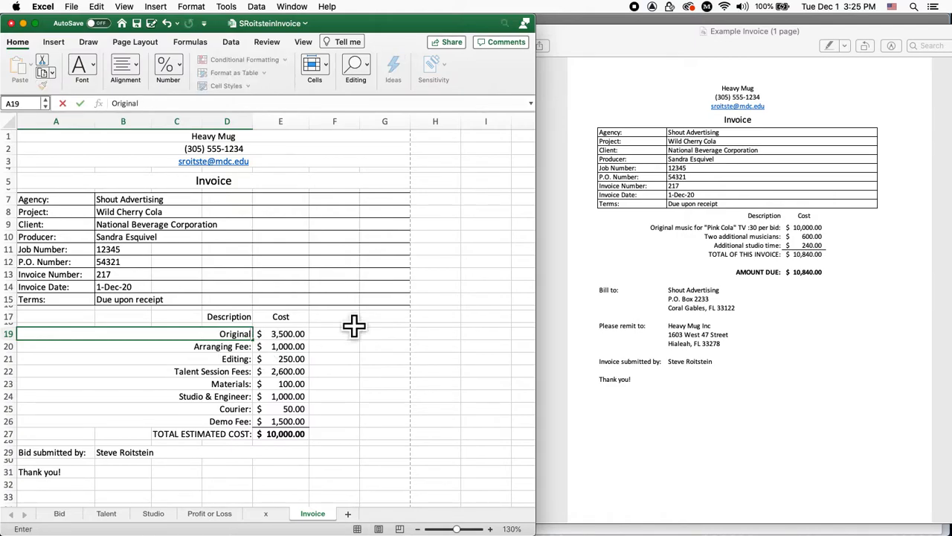
type(" music for \"Pin")
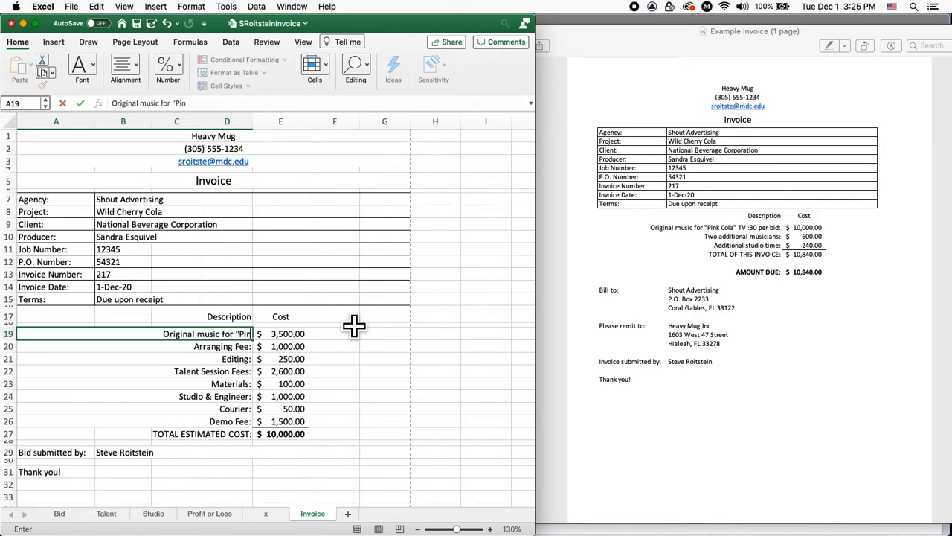
type("k Cola")
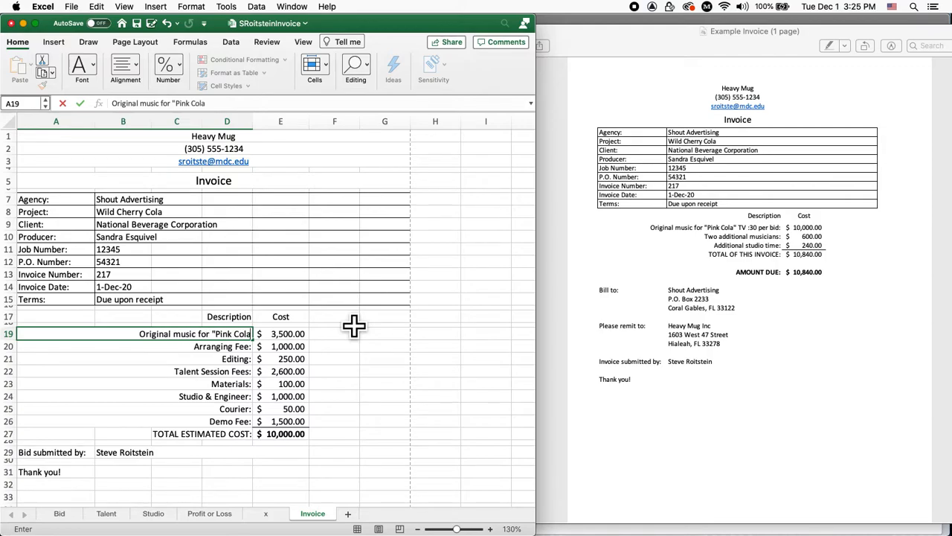
type("\" TV :30")
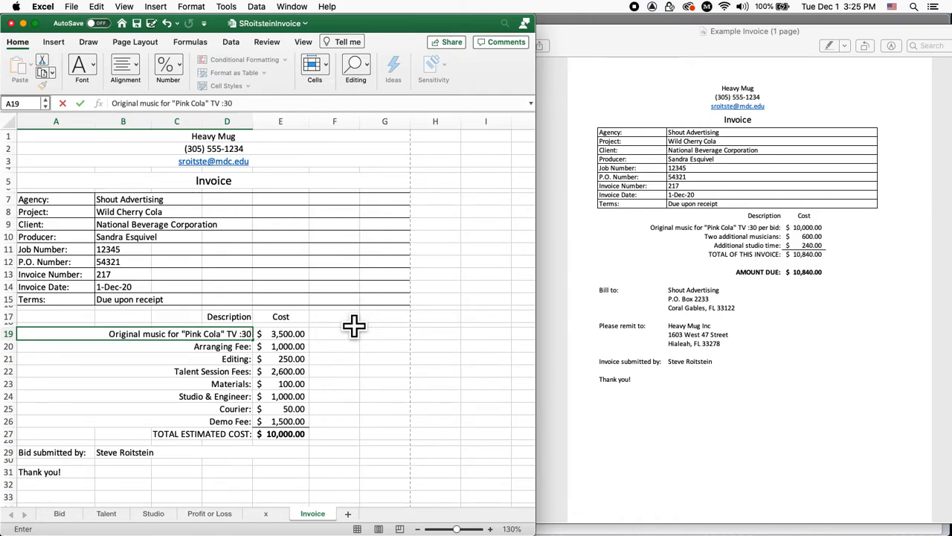
type(" p")
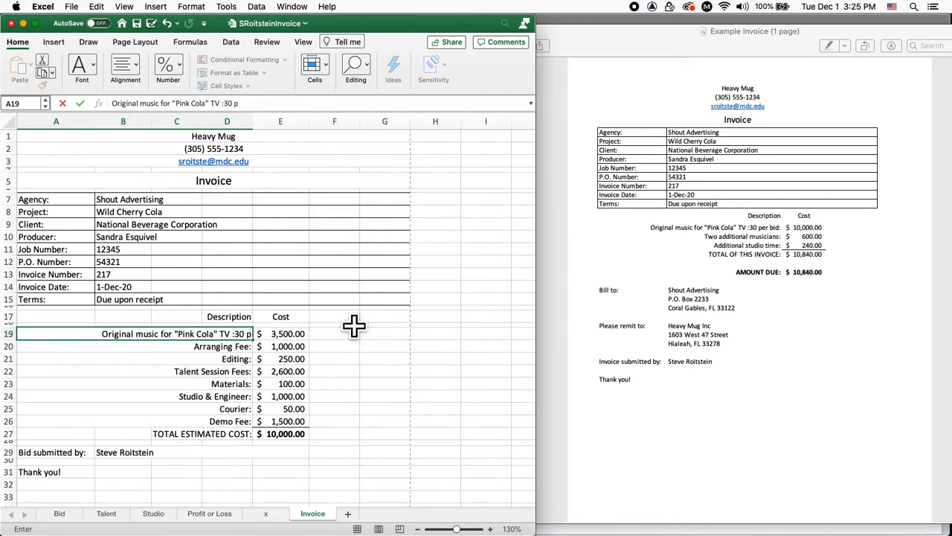
type("er bid:")
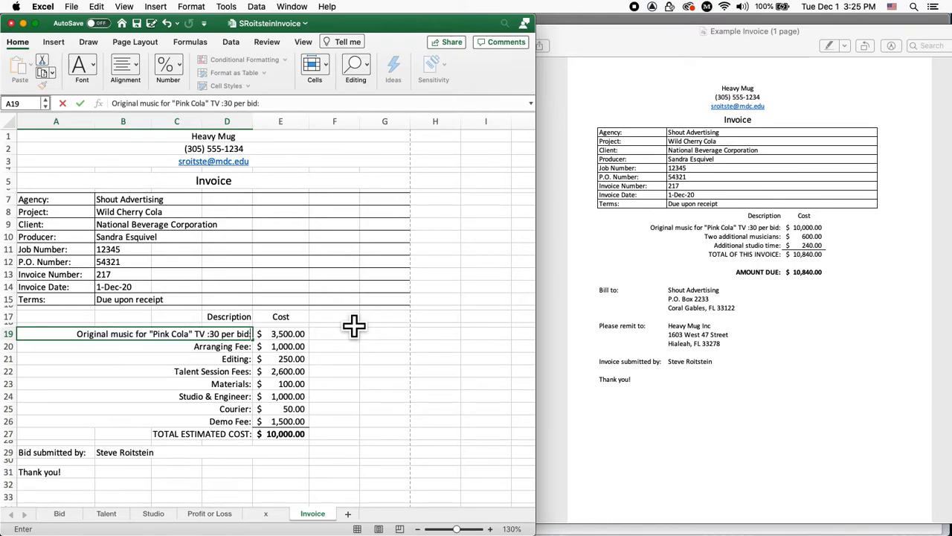
key("Return")
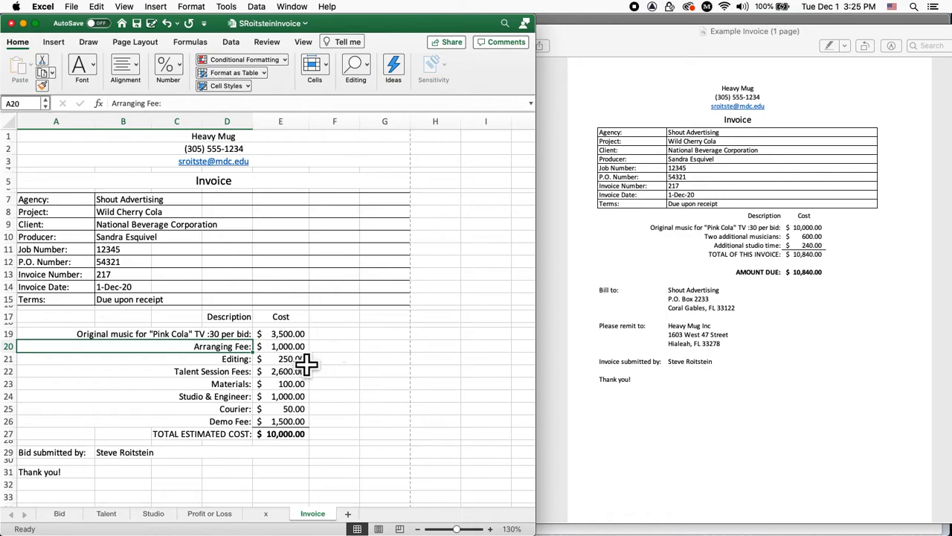
left_click(298, 335)
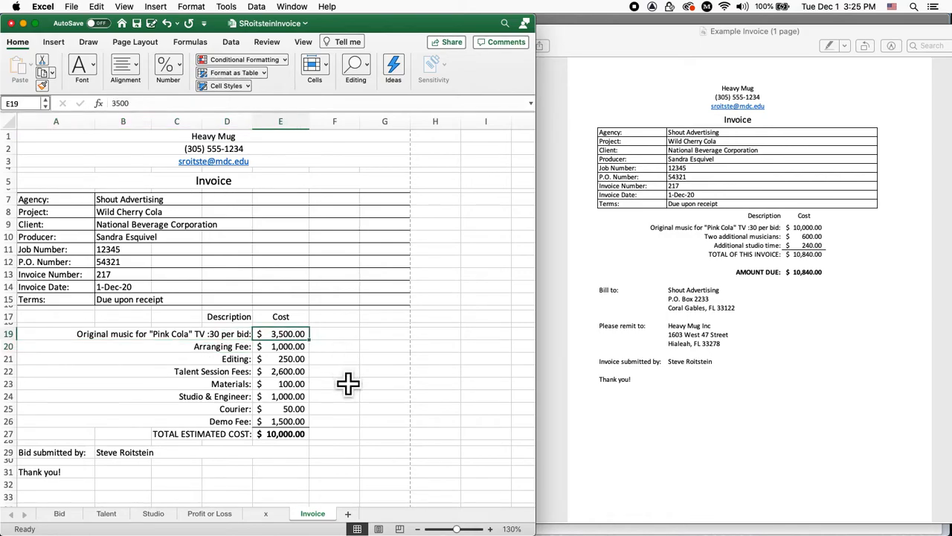
Enter 10,000 as the original music cost in E19, raising the total to $16,500.00
type("10,0")
type("00")
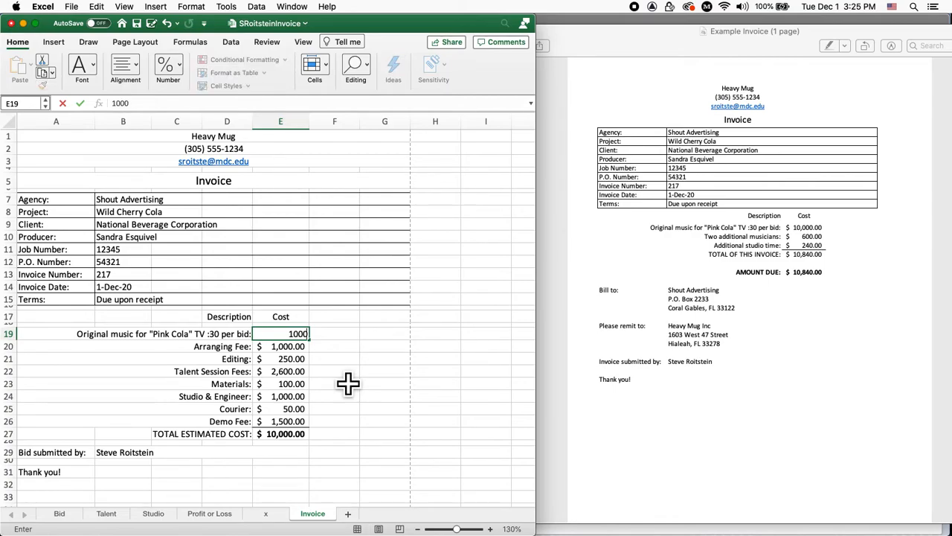
key("Return")
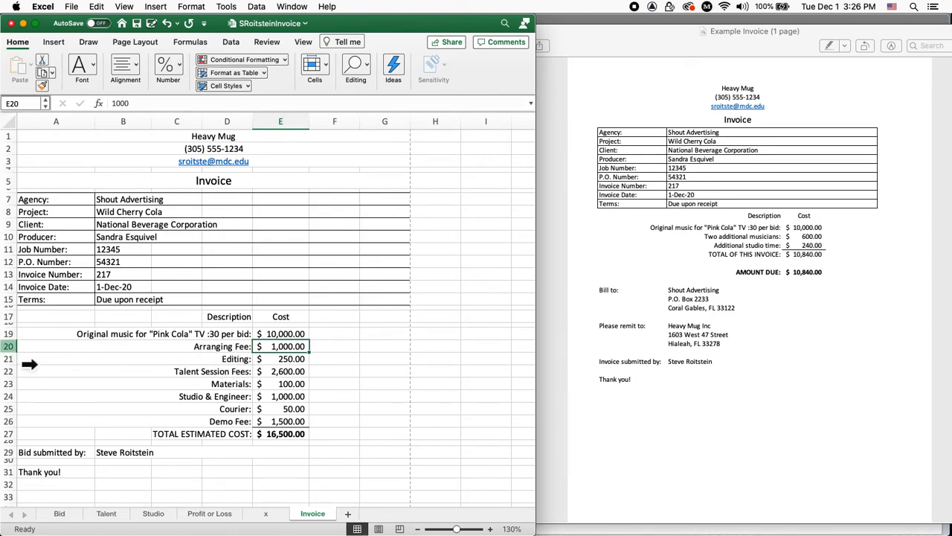
left_click(29, 364)
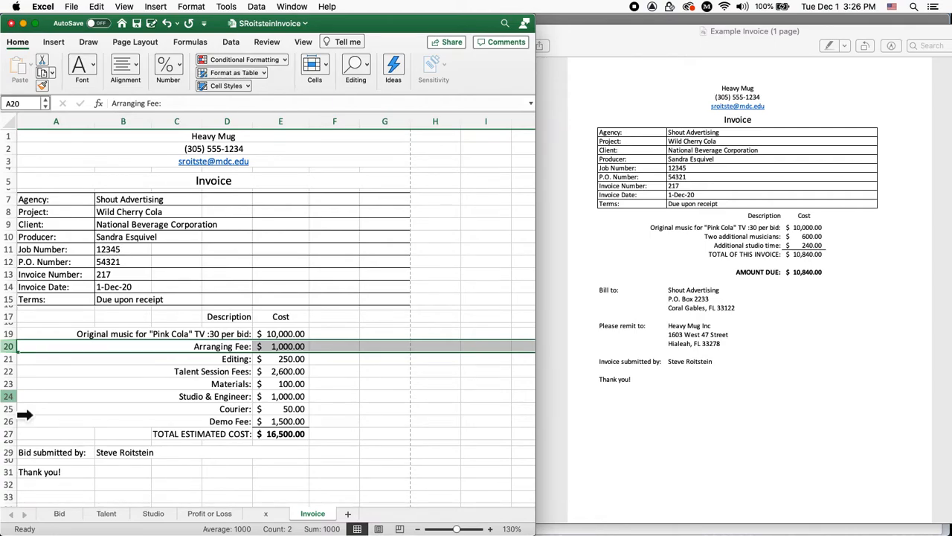
Delete rows 20–24, Arranging Fee through Studio & Engineer, leaving an $11,550.00 total
left_click(25, 415, "shift")
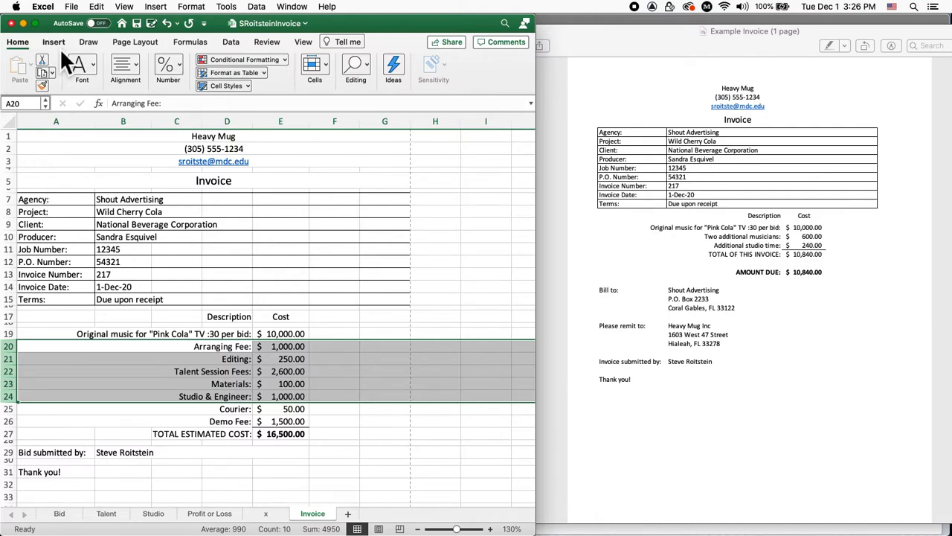
left_click(98, 7)
left_click(132, 150)
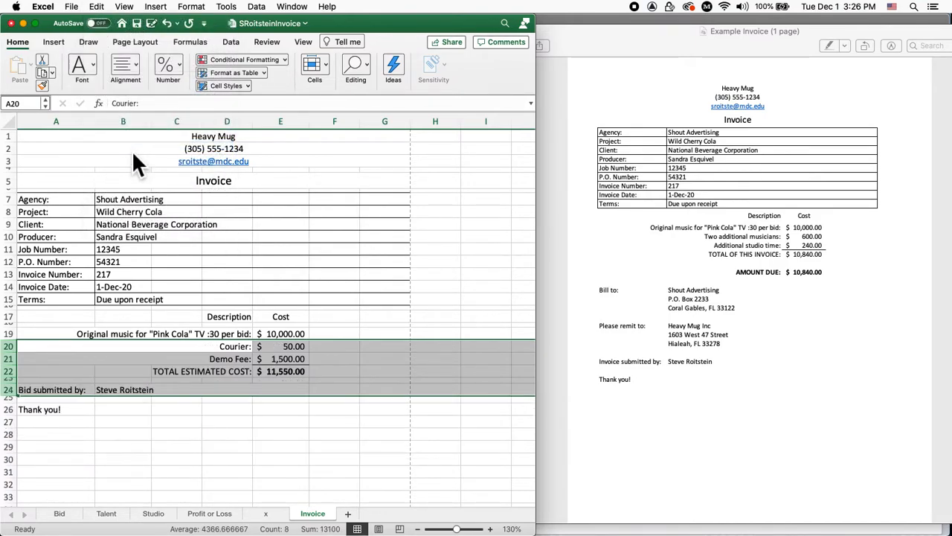
left_click(249, 349)
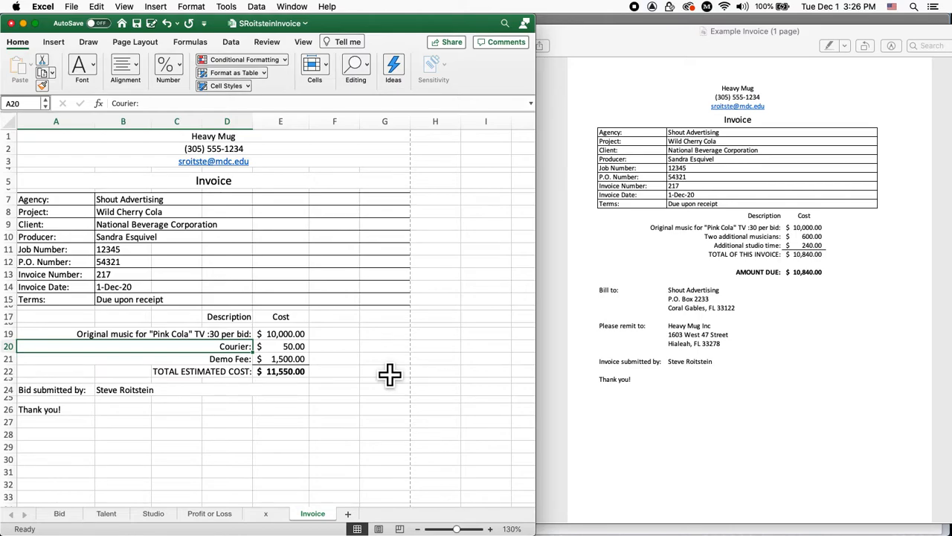
Relabel A20 as 'Two additional musicians' and A21 as 'Additional studio time:'
type("Two")
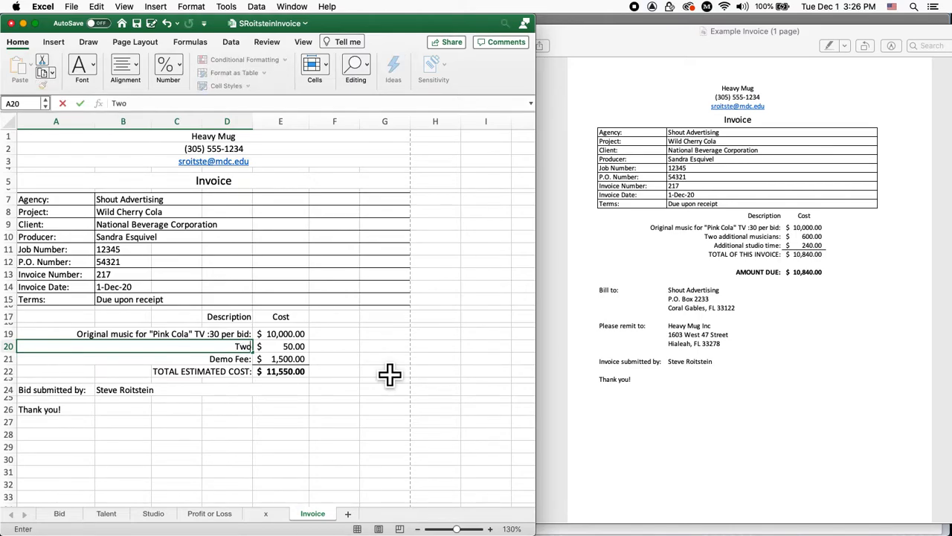
type(" additional")
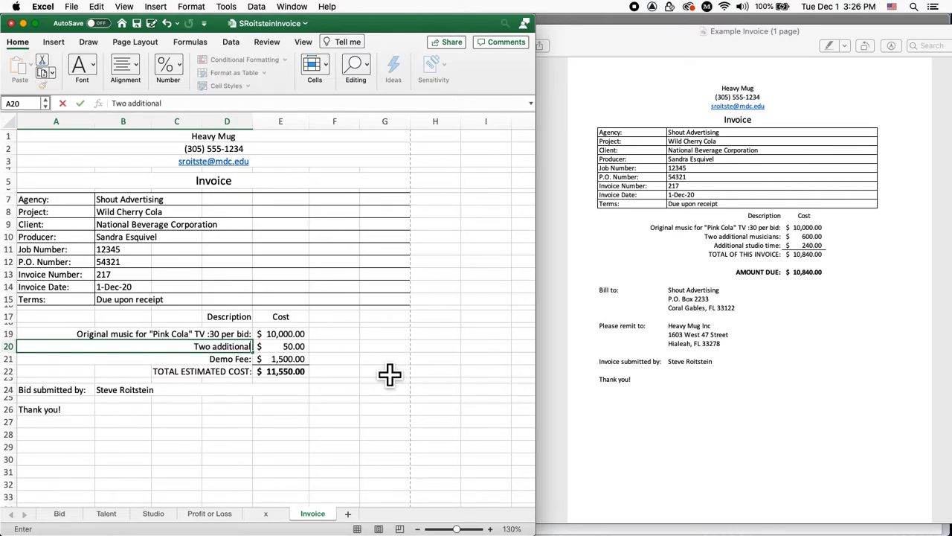
type(" musicians")
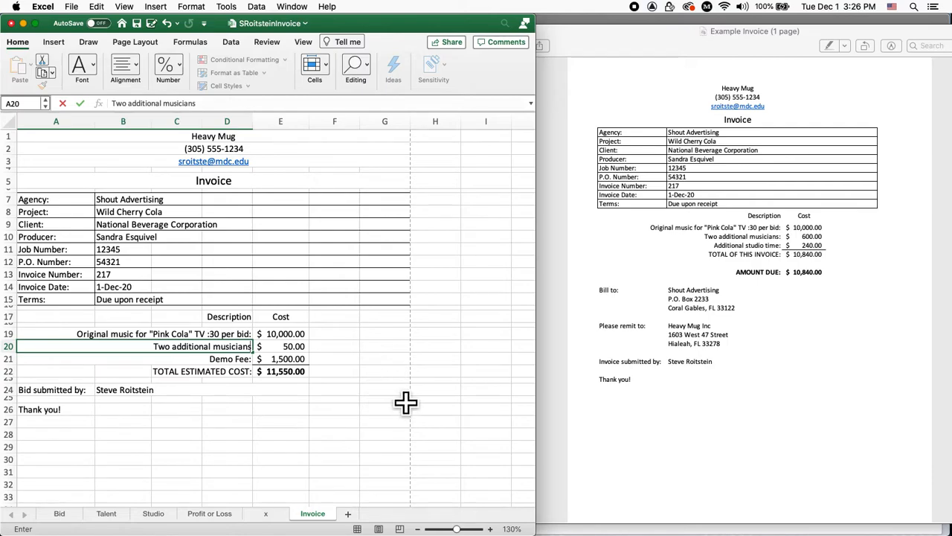
key("Return")
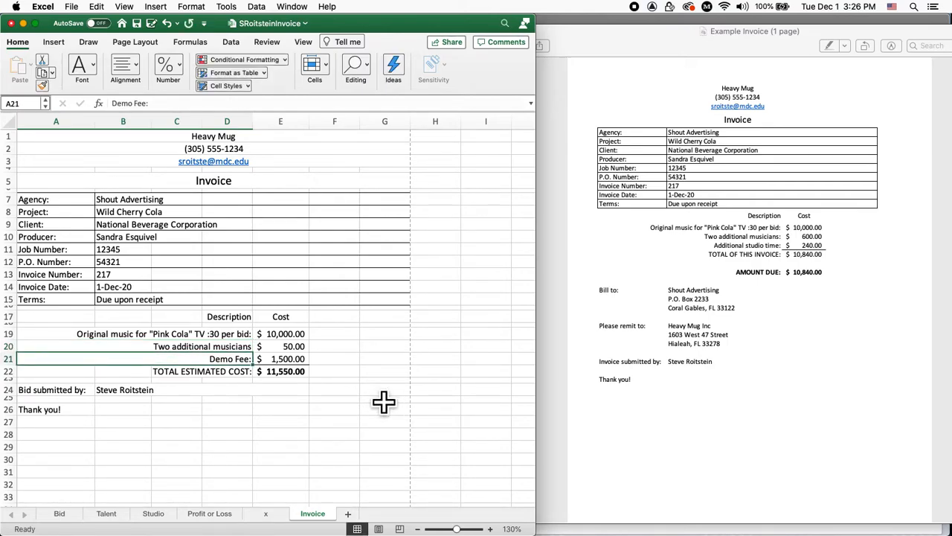
type("Additi")
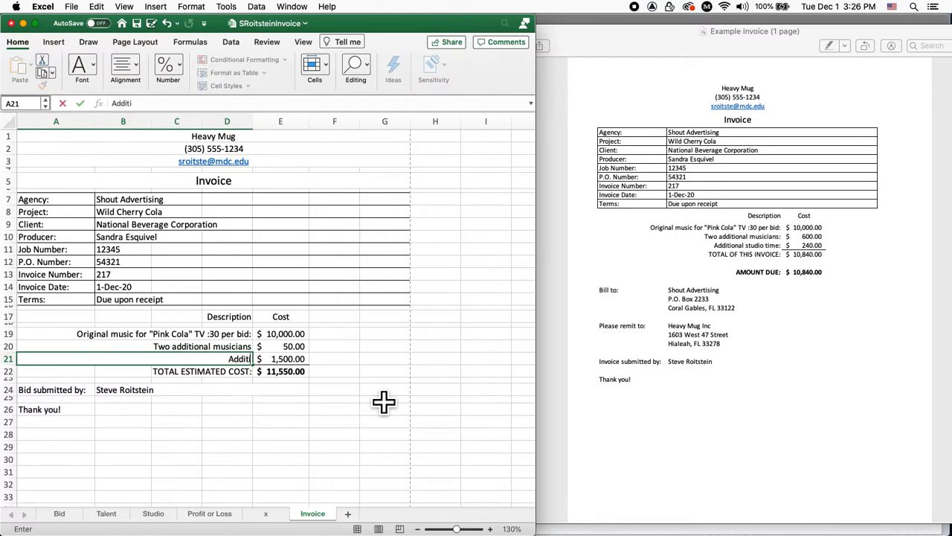
type("onal studio time:")
key("Return")
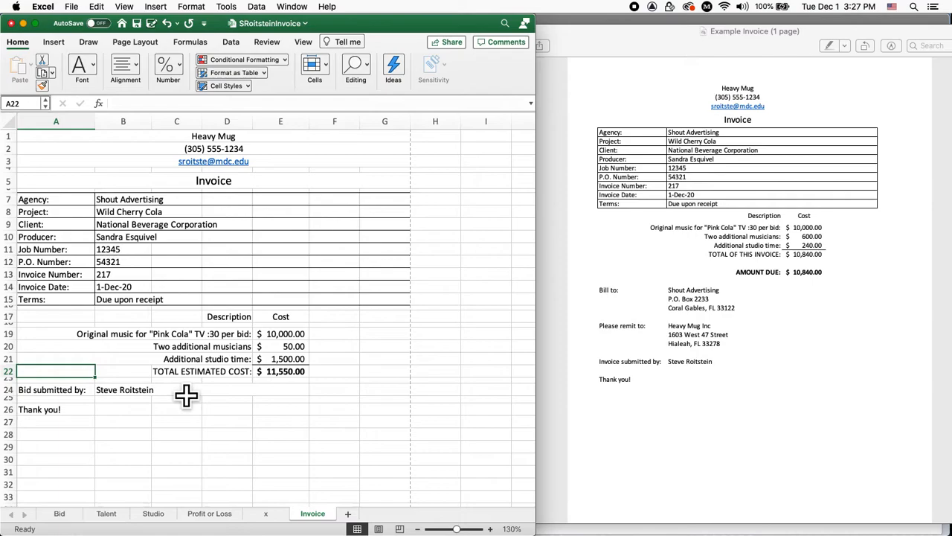
left_click(302, 348)
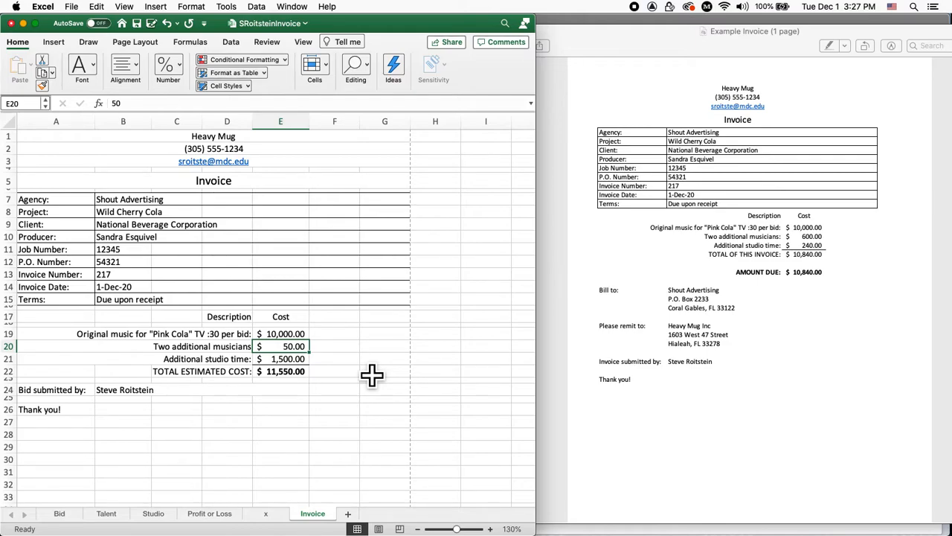
Set E20 to =Talent!B21*2 so the two musicians cost $600.00
type("=")
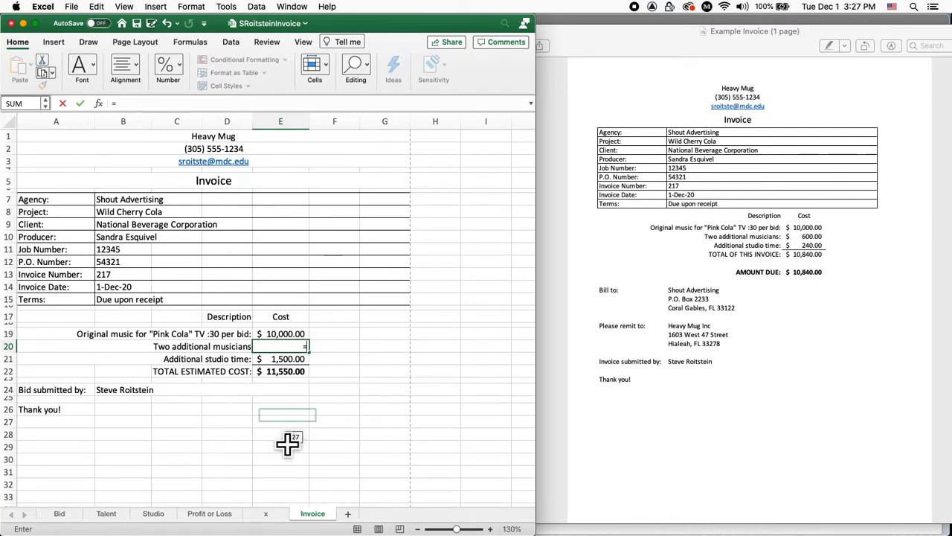
left_click(113, 519)
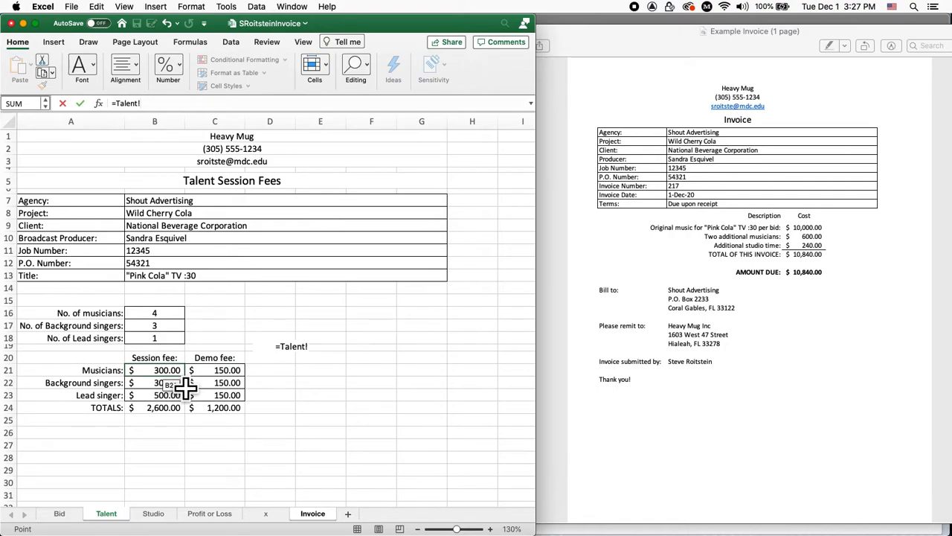
left_click(183, 376)
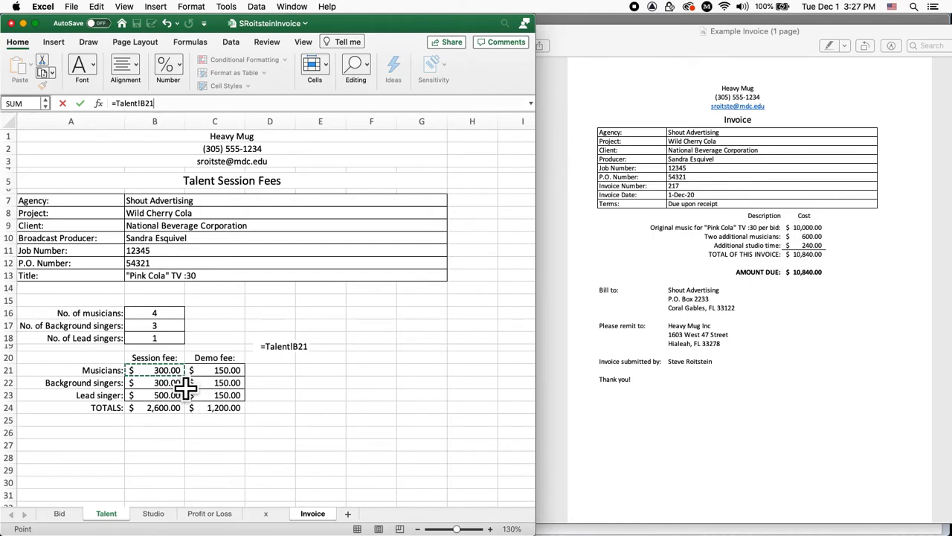
type("*")
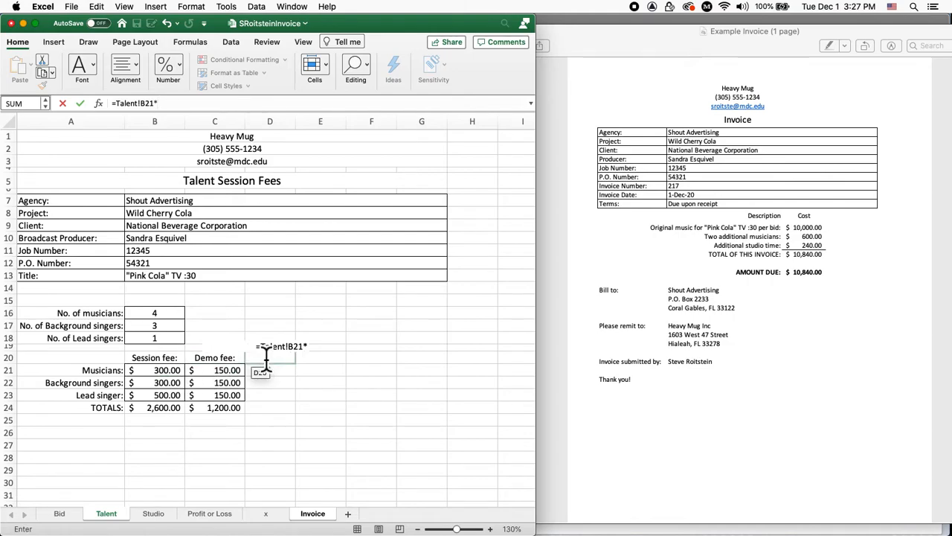
type("2")
key("Return")
left_click(288, 344)
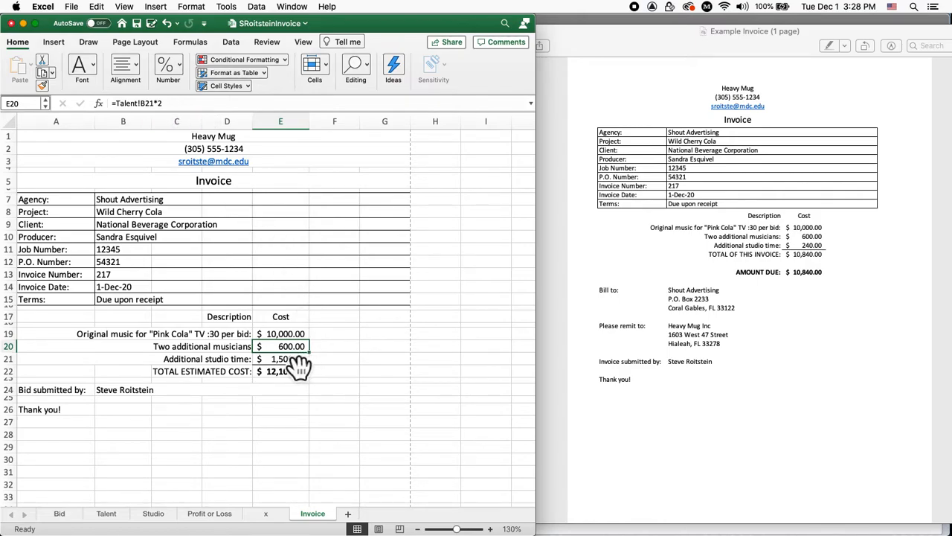
key("Left")
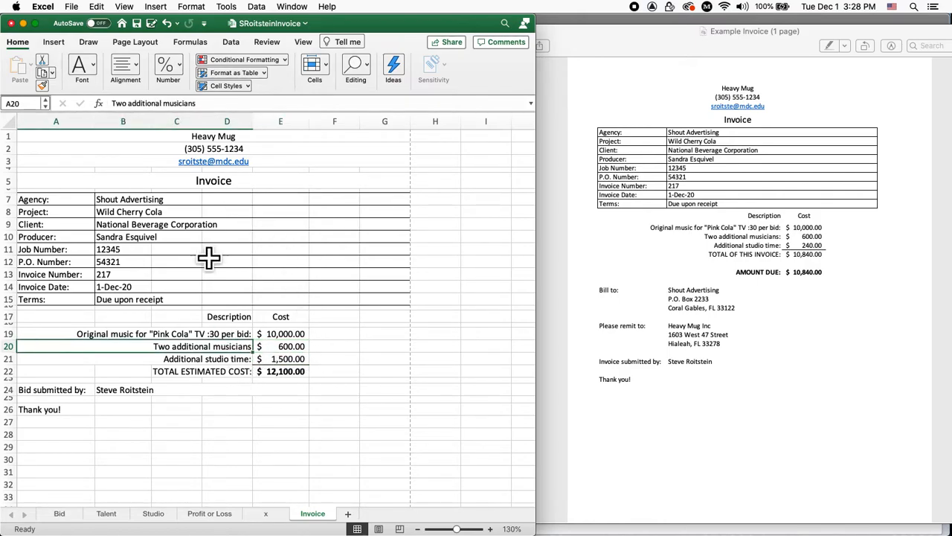
Add a colon to the end of the 'Two additional musicians' label in A20
left_click(221, 109)
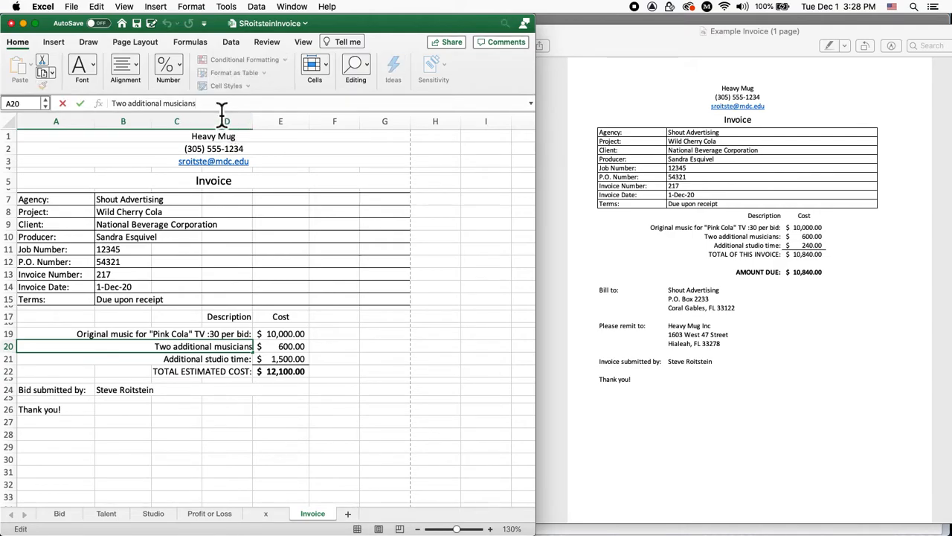
type(":")
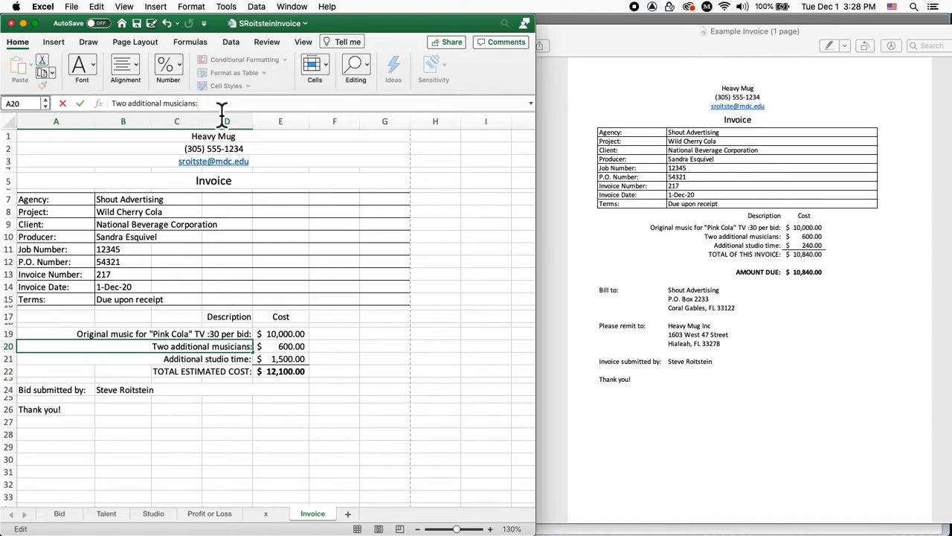
key("Return")
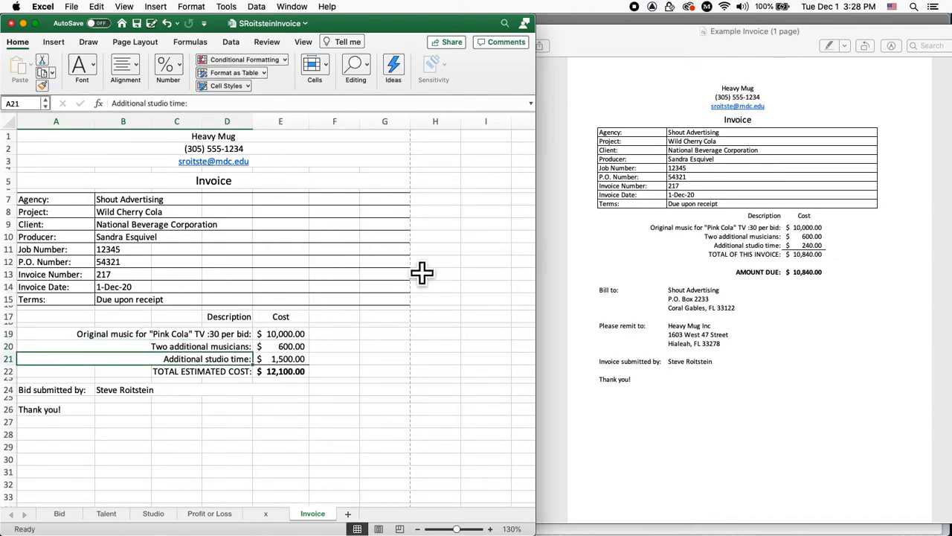
left_click(302, 361)
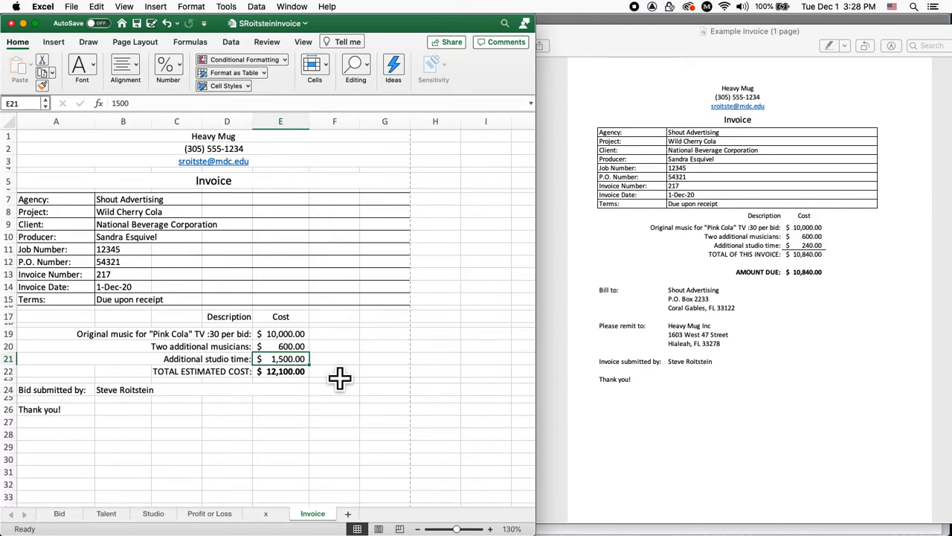
Set E21 to =Studio!B22*3, making additional studio time $240.00
key("BackSpace")
type("=")
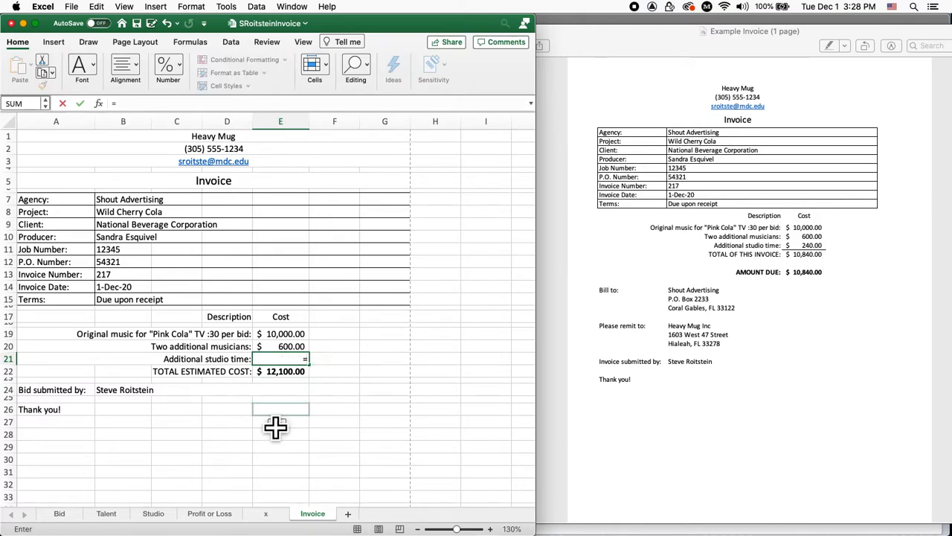
left_click(151, 513)
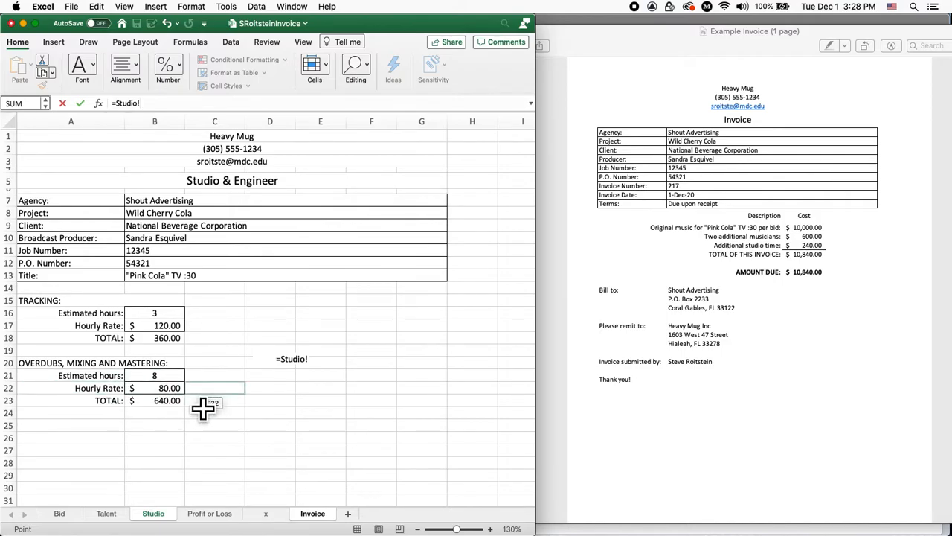
left_click(183, 391)
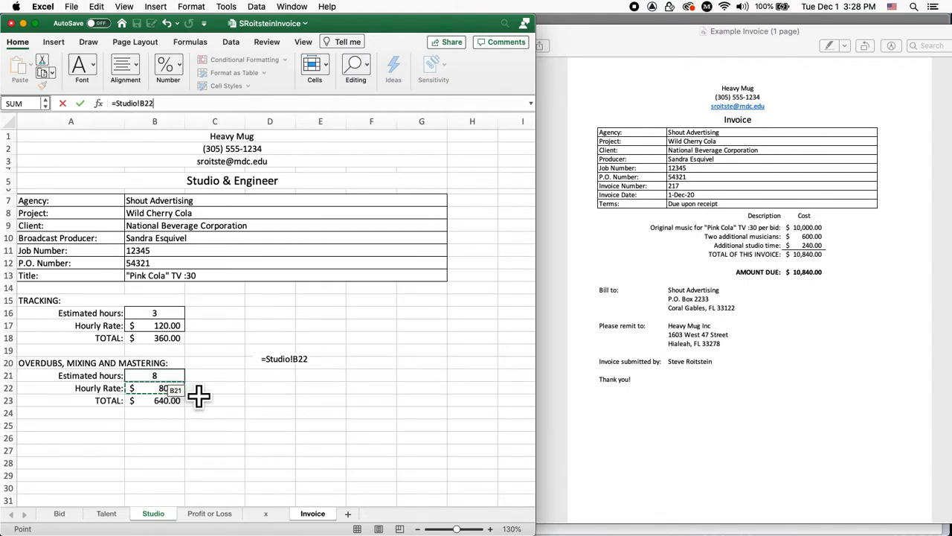
type("*3")
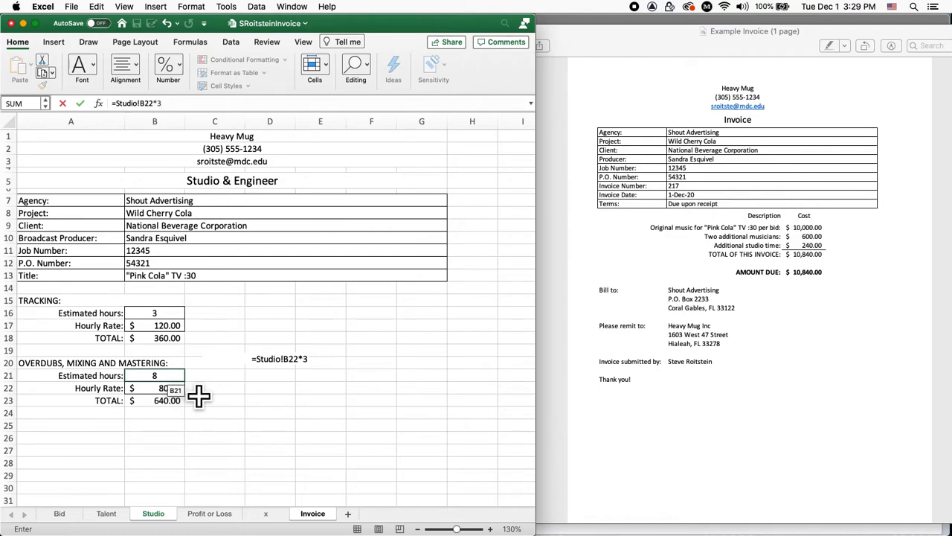
key("Return")
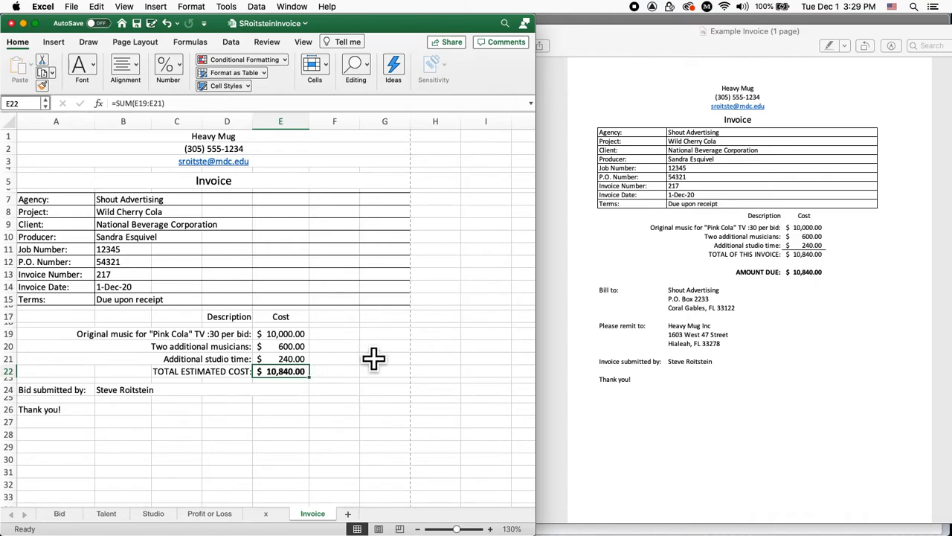
Check the studio cost and $10,840.00 SUM total formulas, then save the workbook
key("Up")
key("Down")
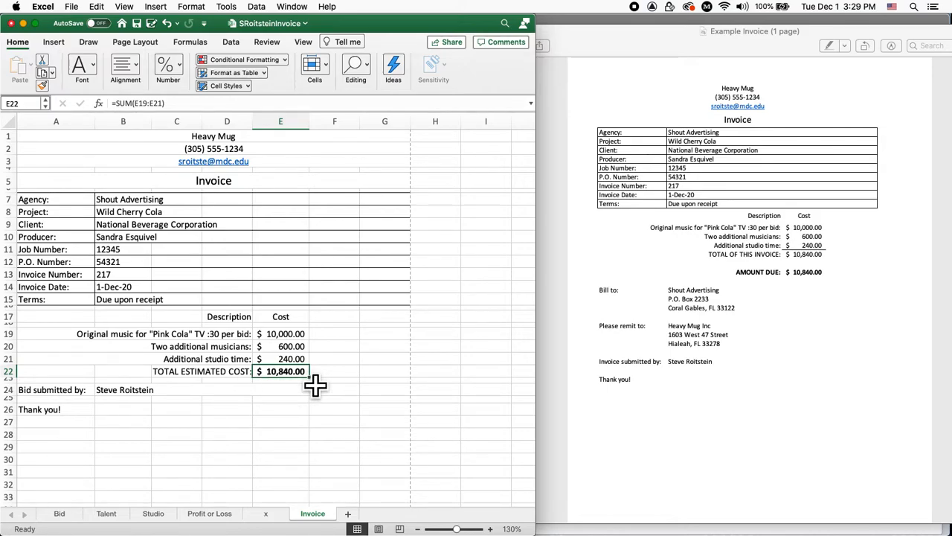
key("super+s")
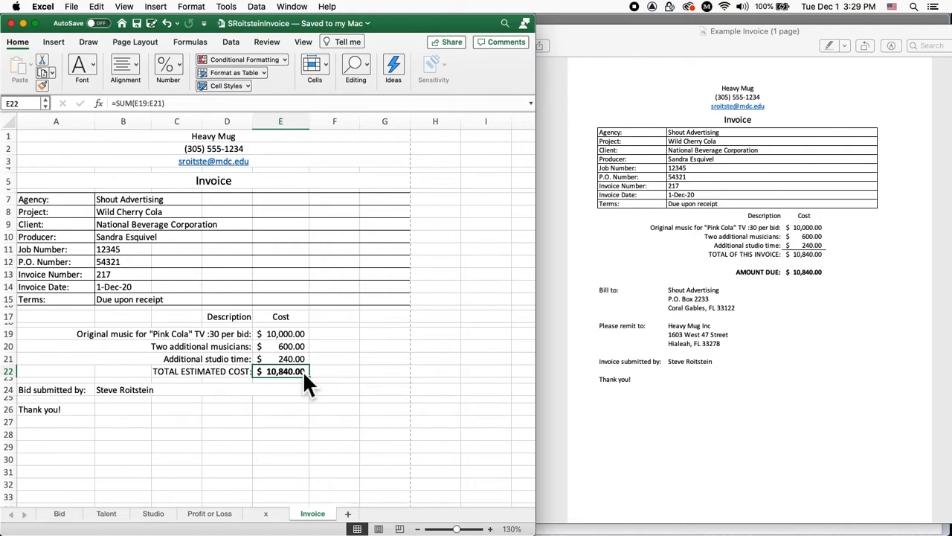
left_click(232, 372)
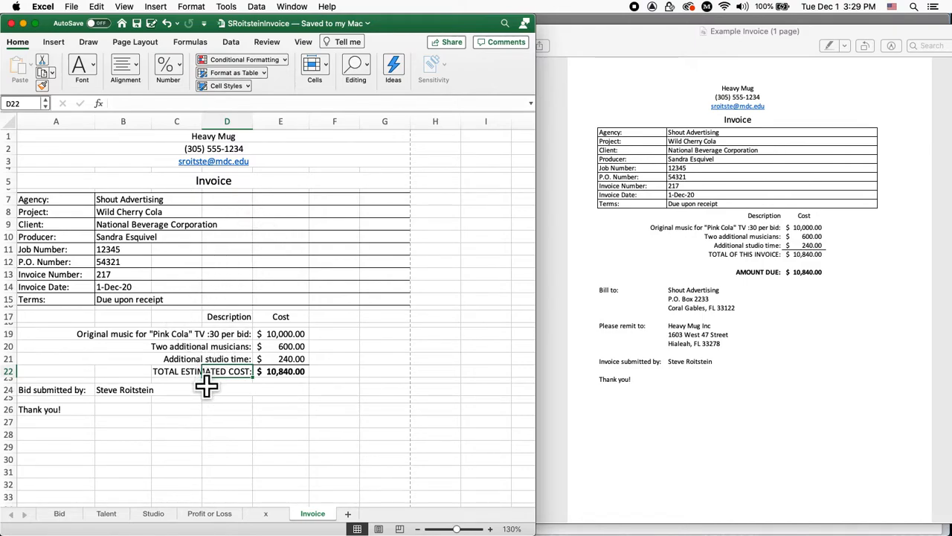
Replace the TOTAL ESTIMATED COST: label with 'TOTAL OF THIS INVOICE'
key("Left")
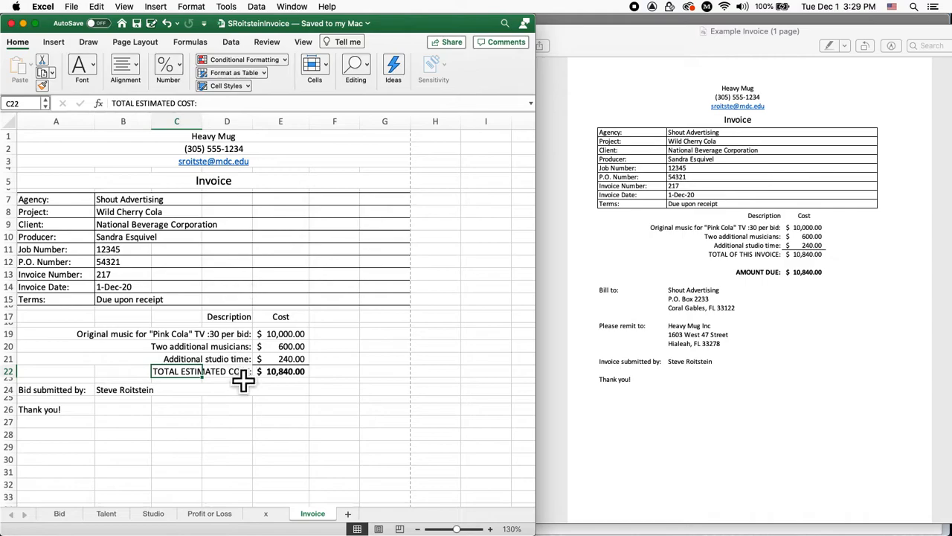
key("Right")
key("Left")
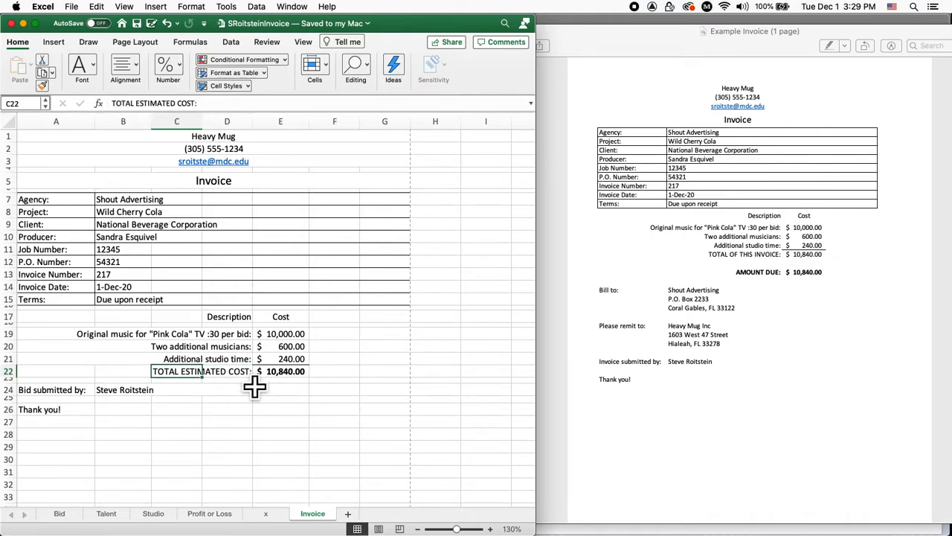
key("Delete")
key("Right")
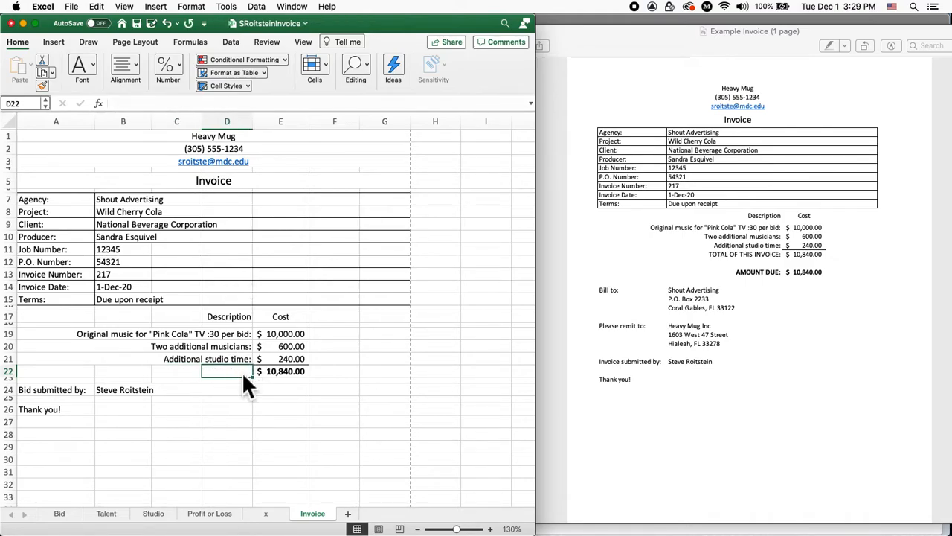
left_click(167, 110)
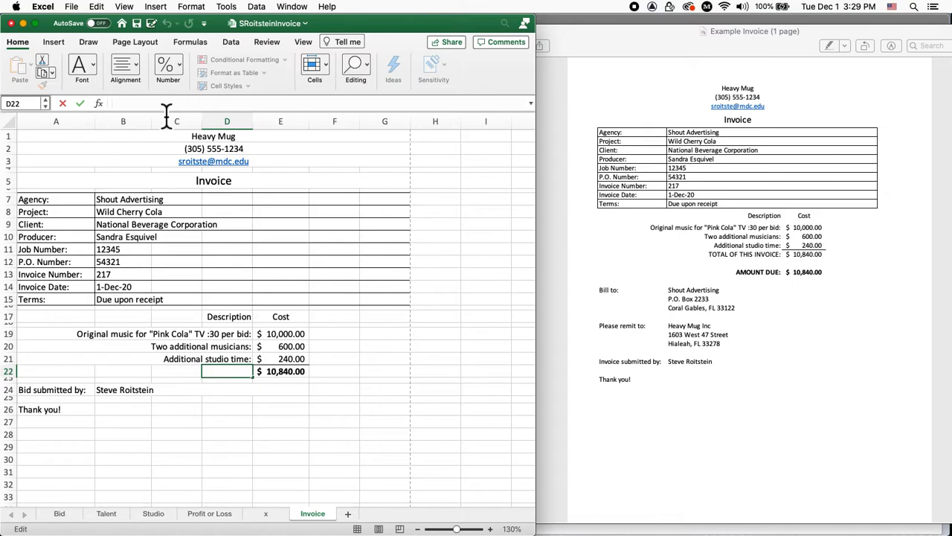
type("TOTAL OF THIS INVOICE:")
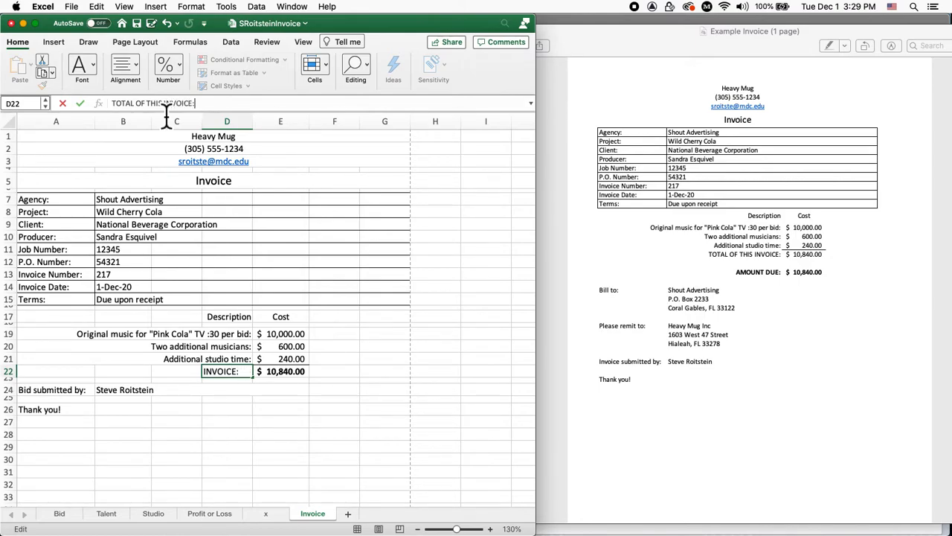
key("Return")
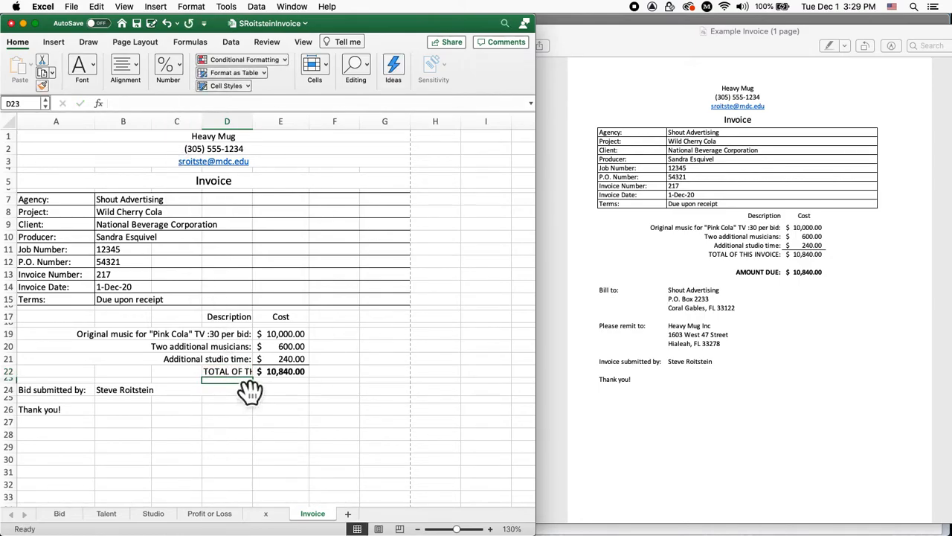
Right-align the total label in D22 and remove bold from the $10,840.00 amount in E22
left_click(242, 372)
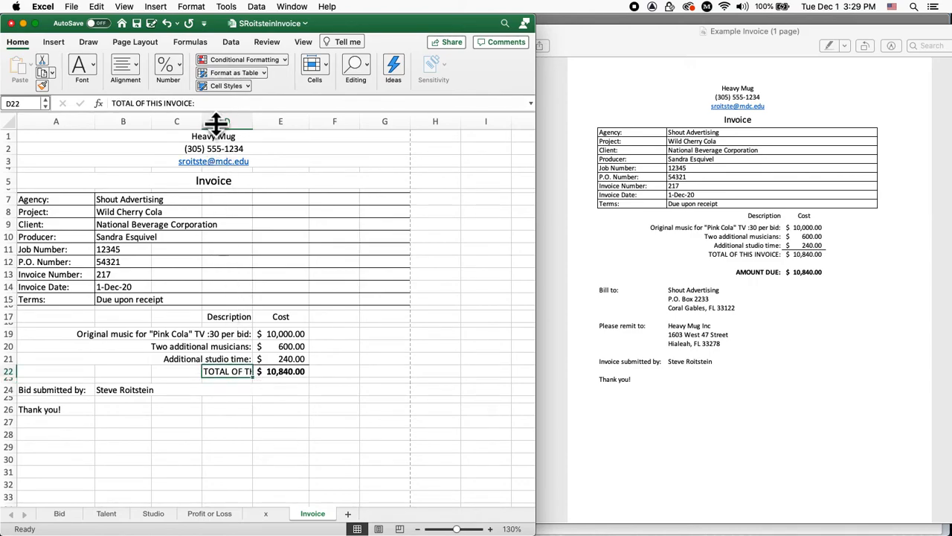
left_click(135, 69)
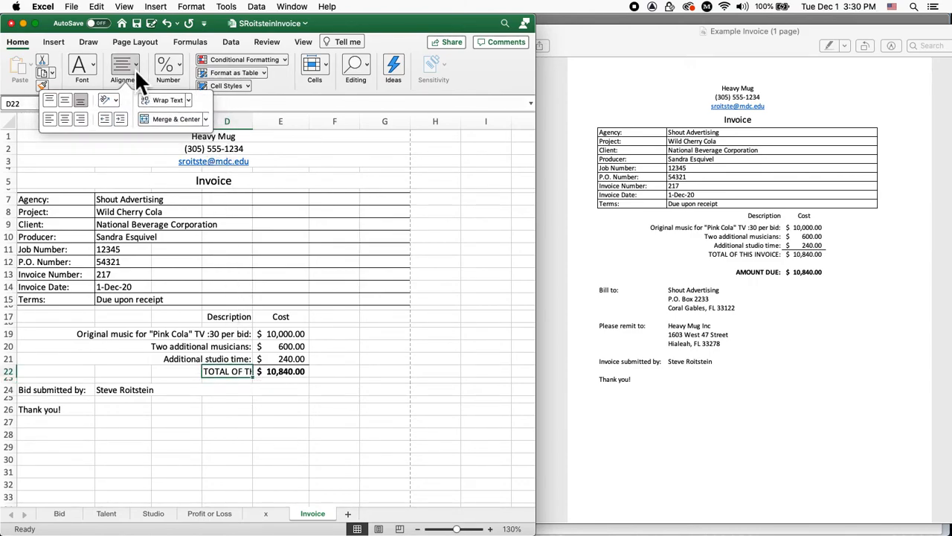
left_click(81, 119)
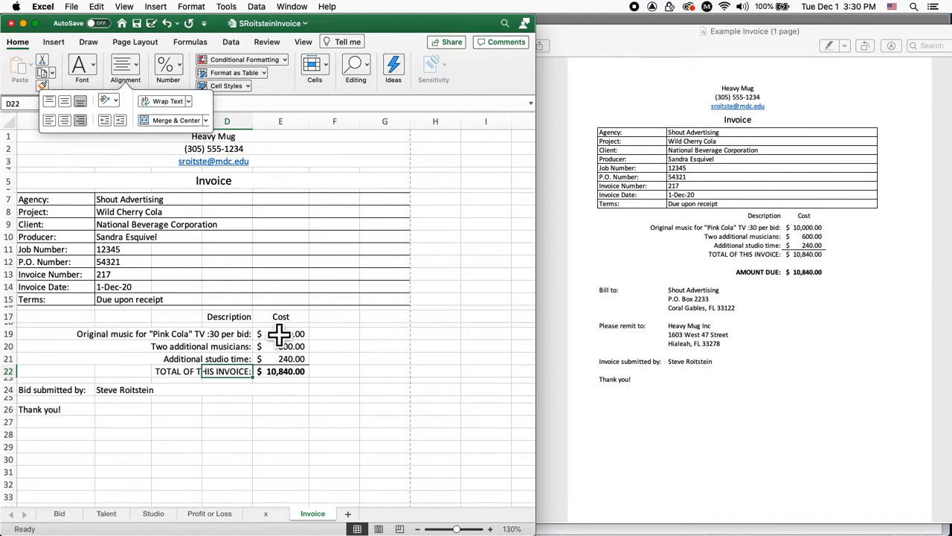
left_click(328, 438)
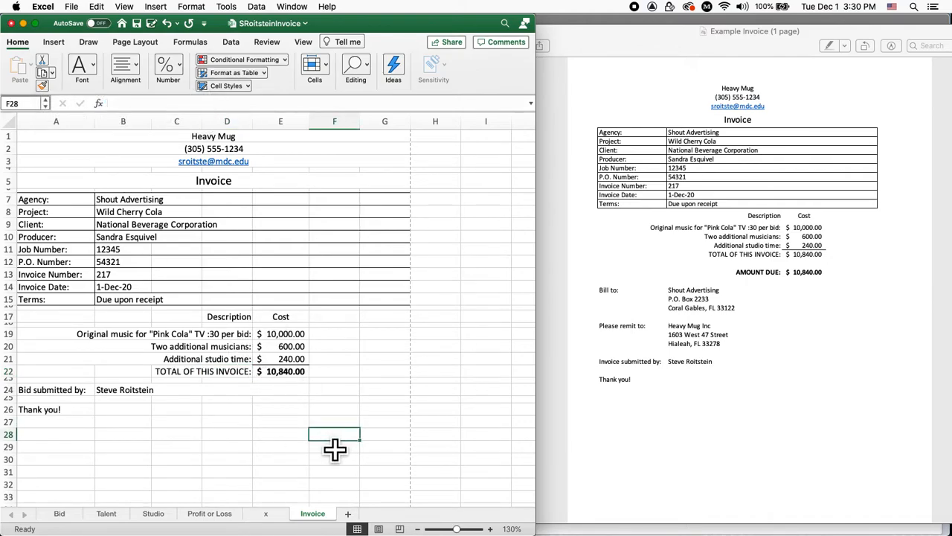
left_click(305, 372)
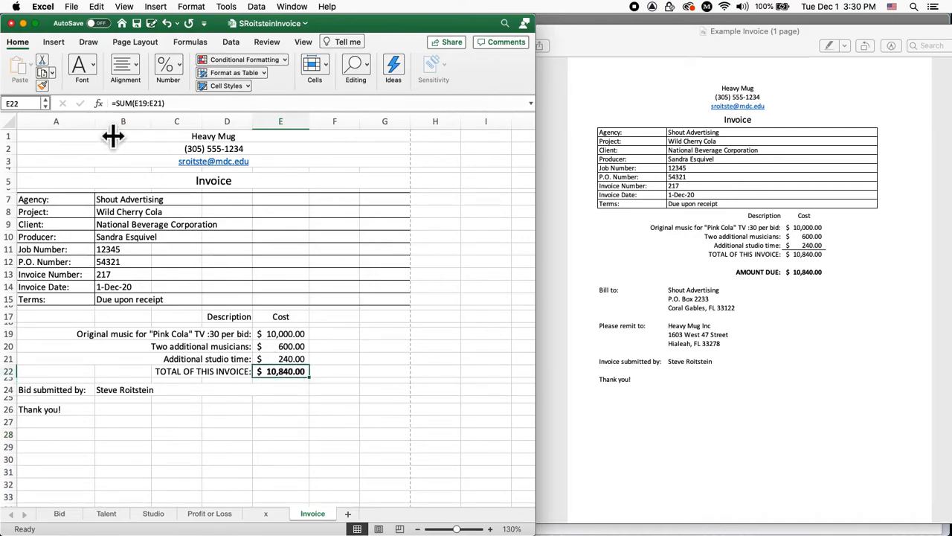
left_click(94, 63)
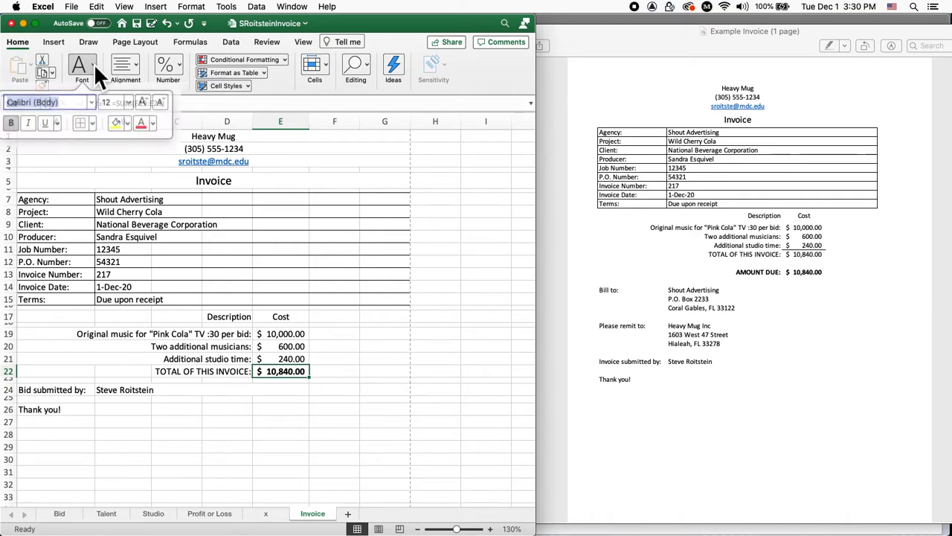
left_click(19, 119)
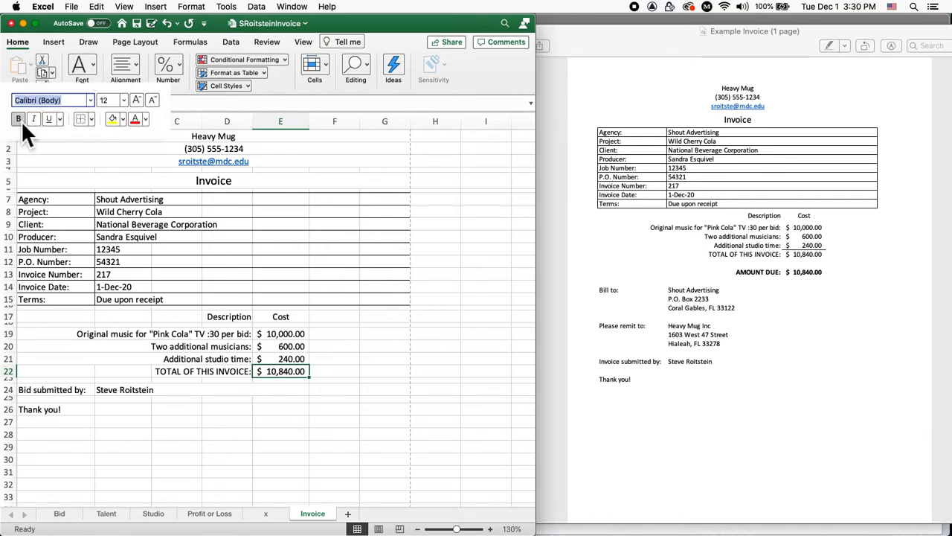
left_click(296, 399)
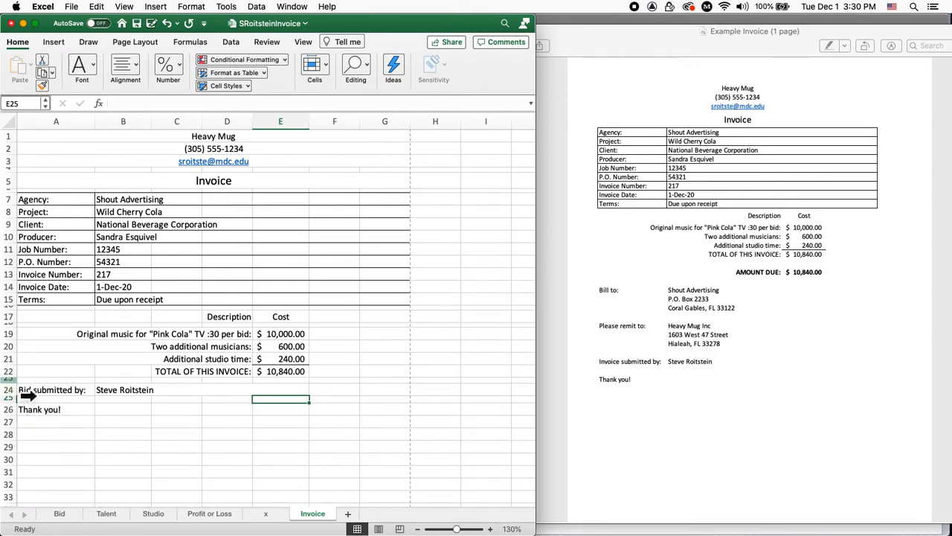
Insert a row at total row 22, then undo the misplaced insertion
left_click(28, 371)
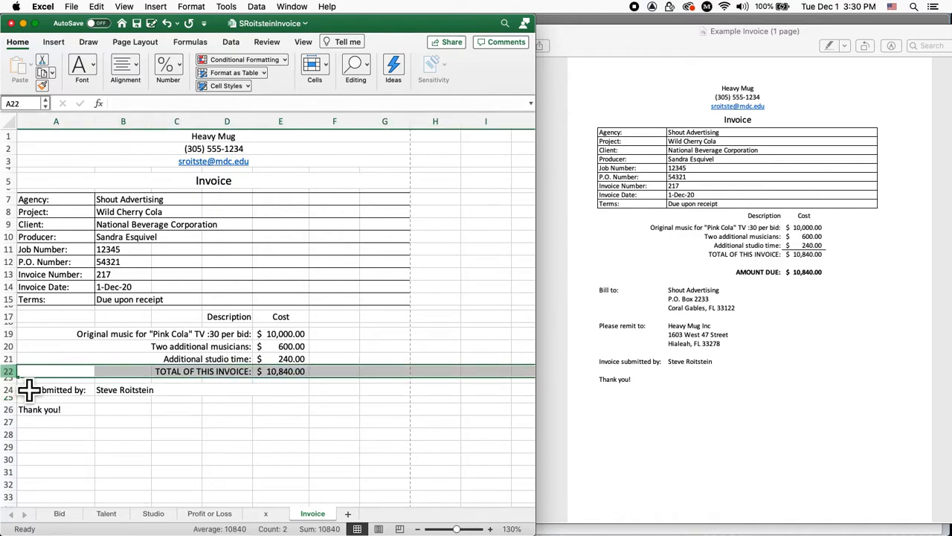
left_click(156, 7)
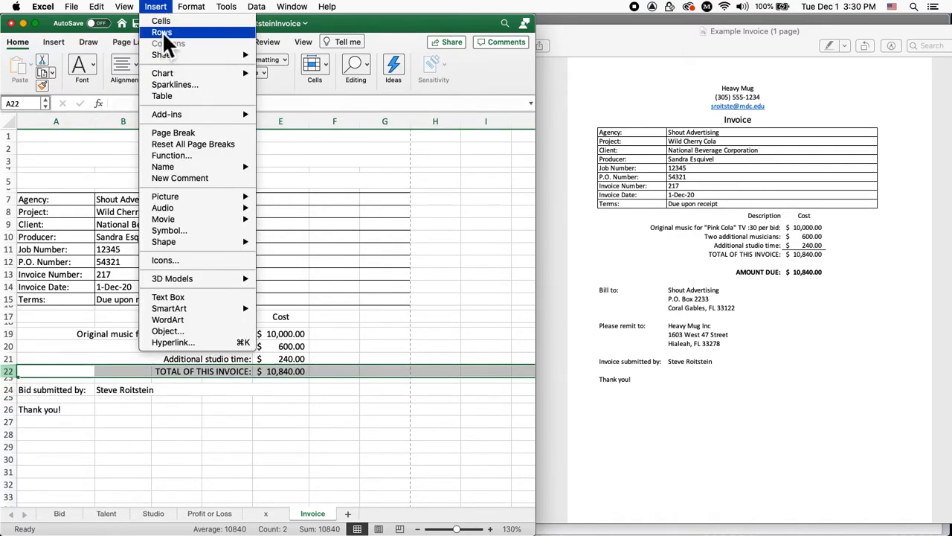
left_click(162, 32)
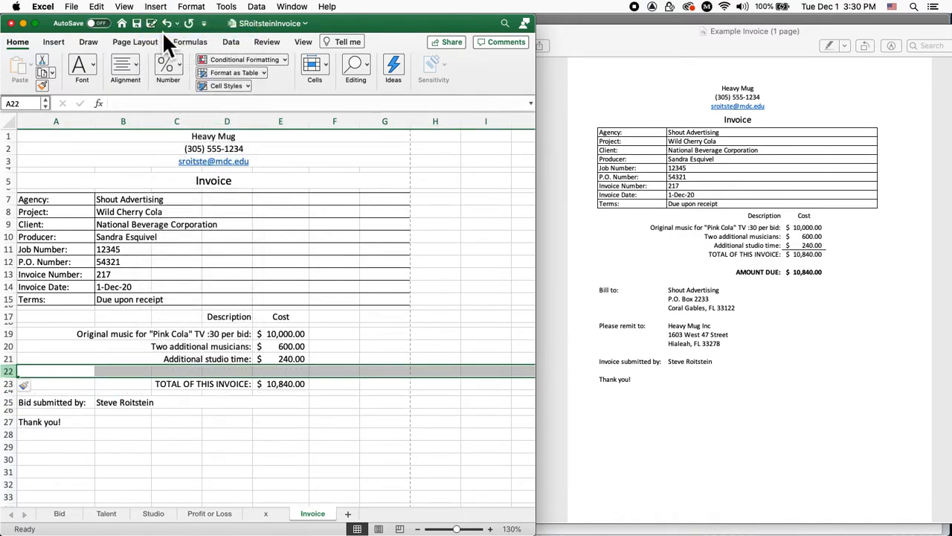
key("super+z")
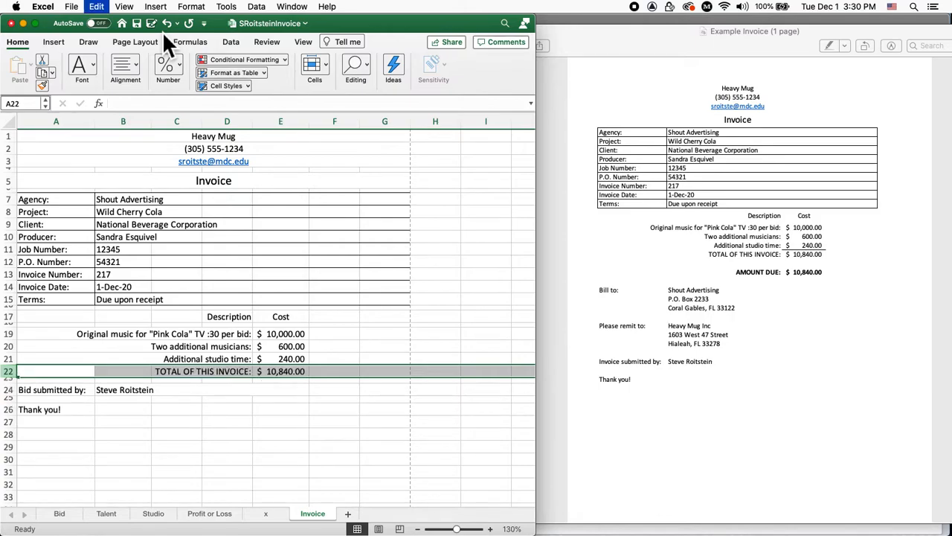
Insert two empty rows at row 23 below the total and recheck the total formula
left_click(8, 378)
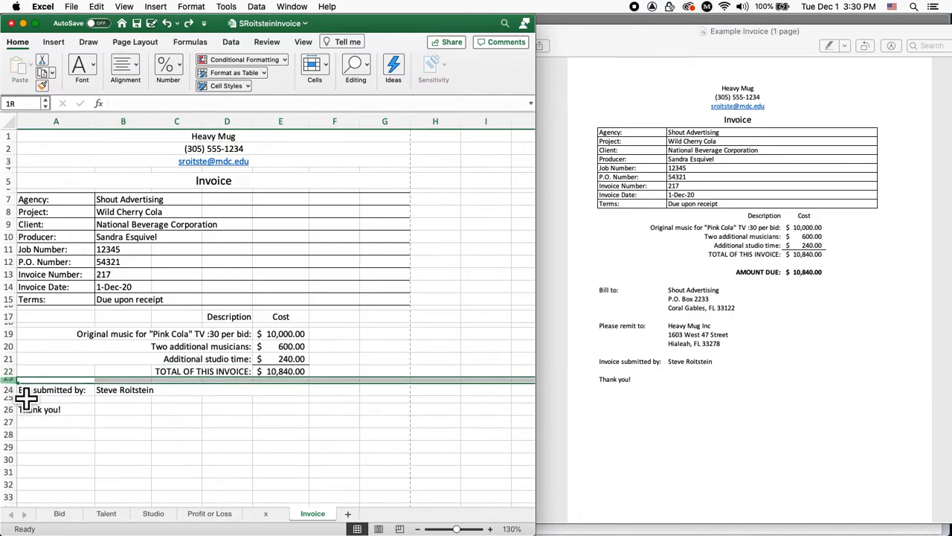
left_click(134, 7)
mouse_move(152, 9)
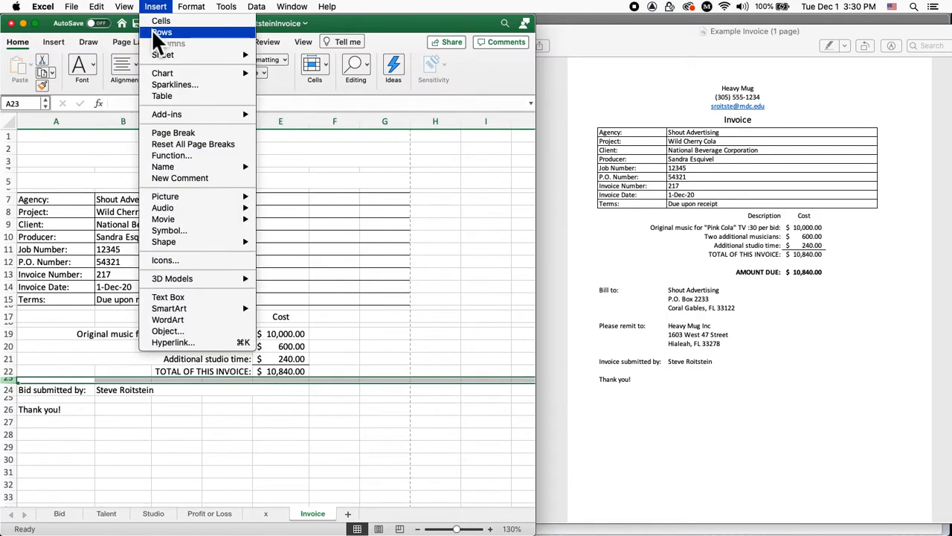
left_click(162, 35)
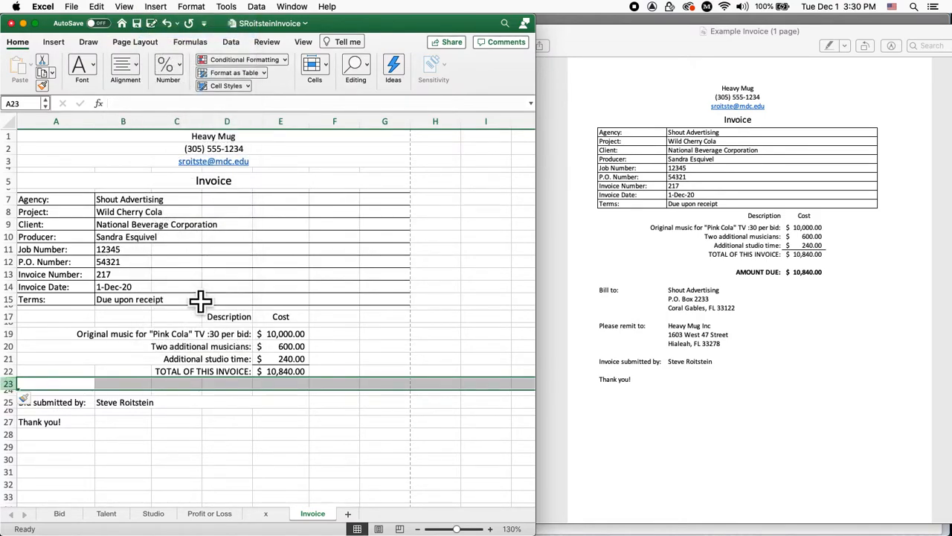
left_click(156, 6)
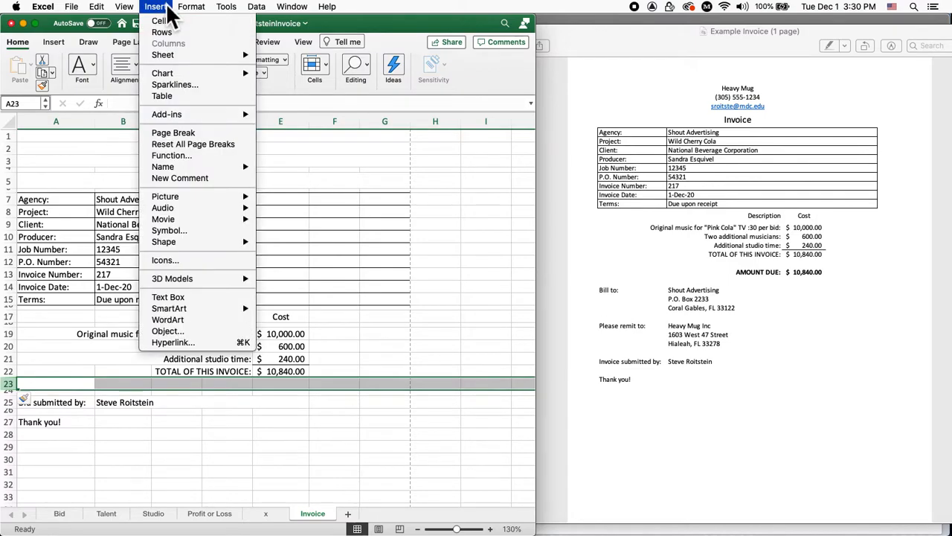
left_click(173, 34)
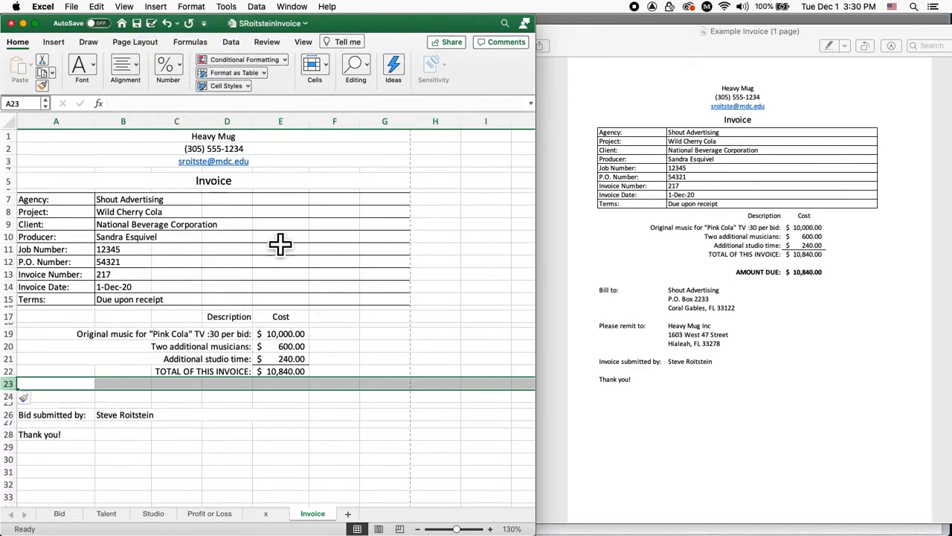
left_click(306, 399)
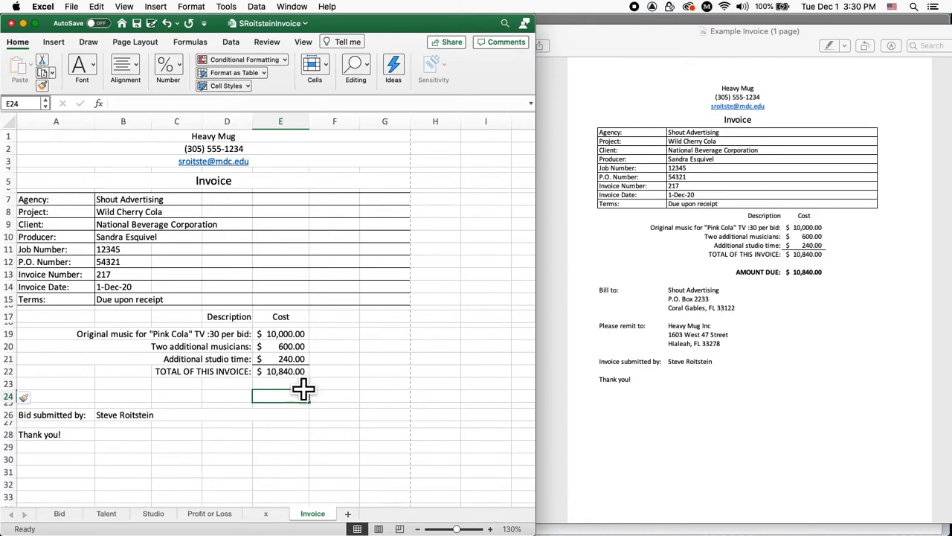
key("Up")
key("Up")
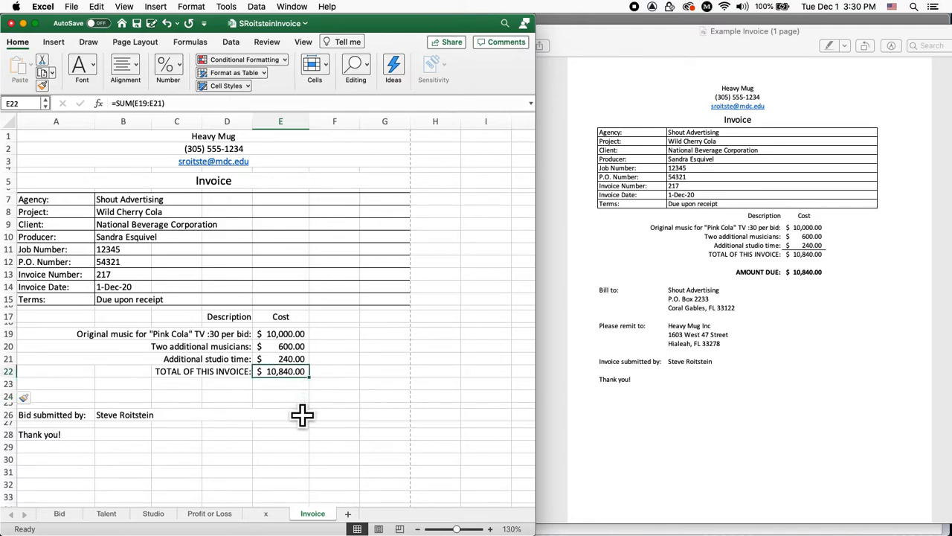
key("Down")
key("Down")
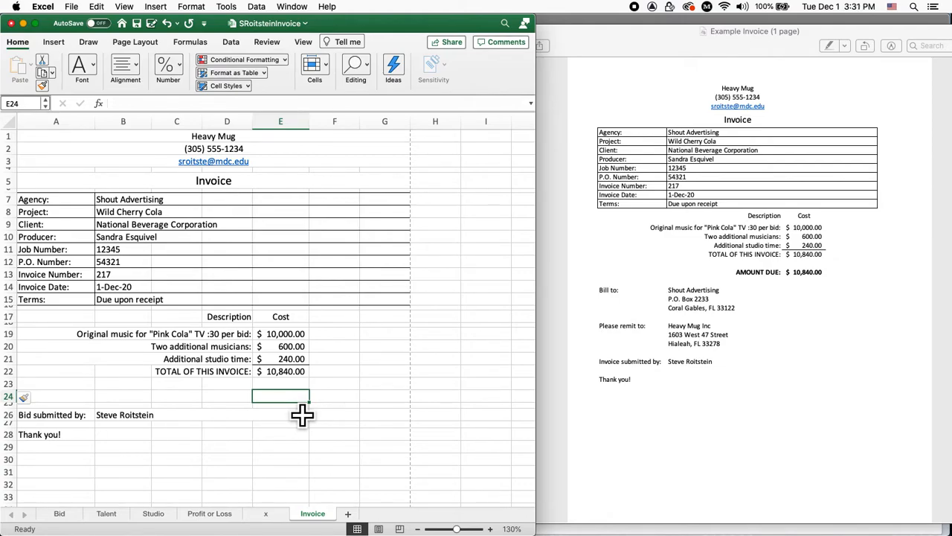
Set E24 to =E22 so it shows 10,840.00
type("=")
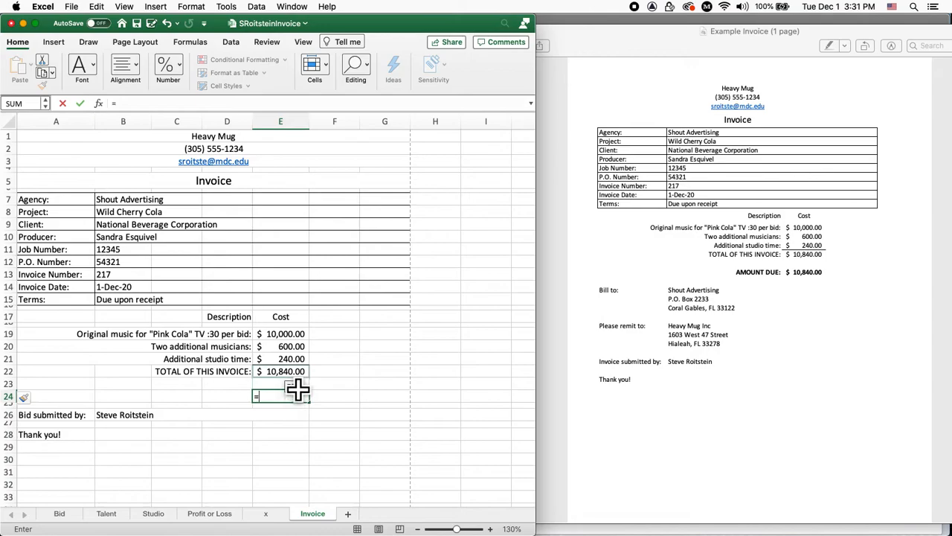
left_click(292, 373)
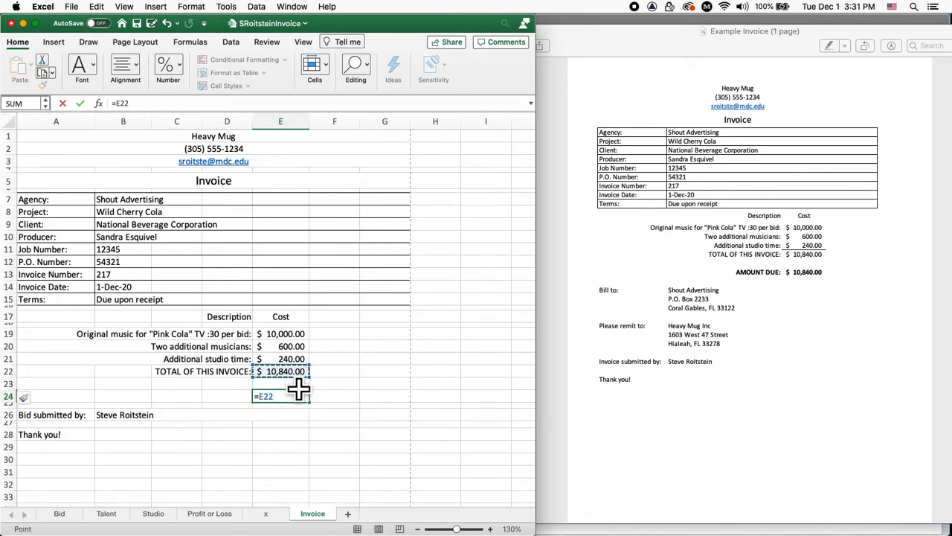
key("Return")
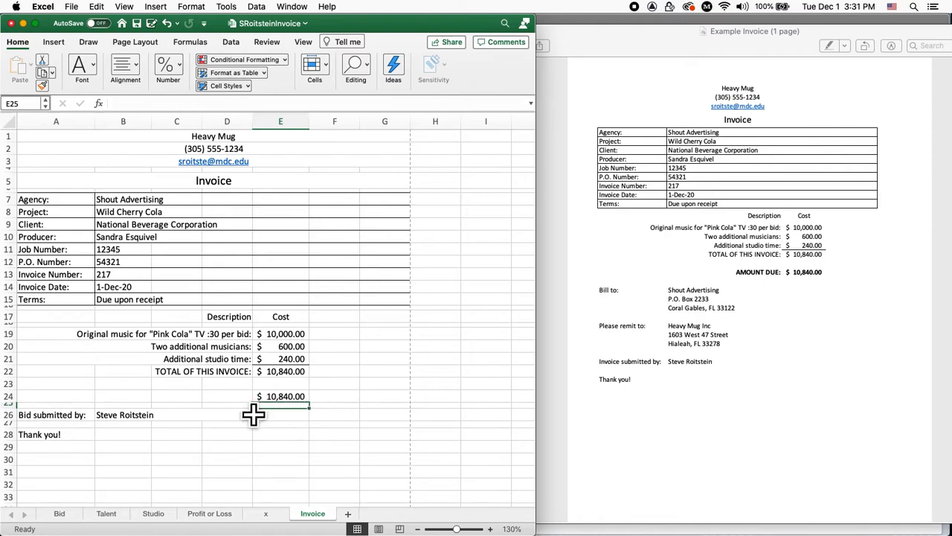
Label D24 'AMOUNT DUE:' and bold both the label and its amount
key("Up")
key("Left")
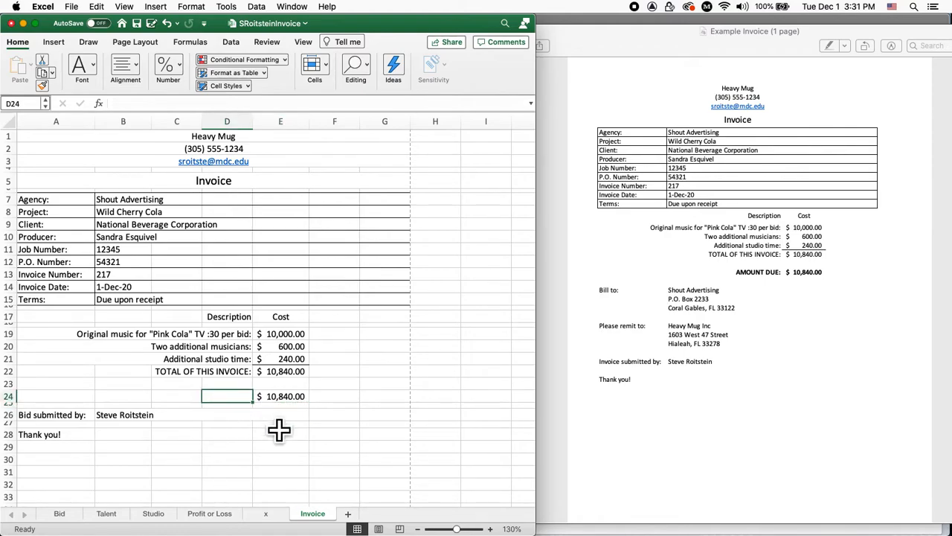
type("AM")
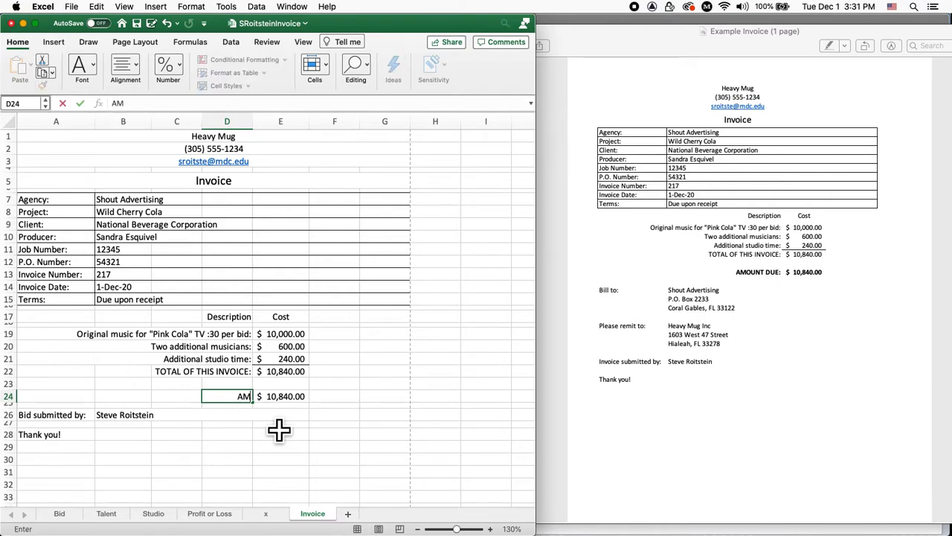
type("OUNT DU")
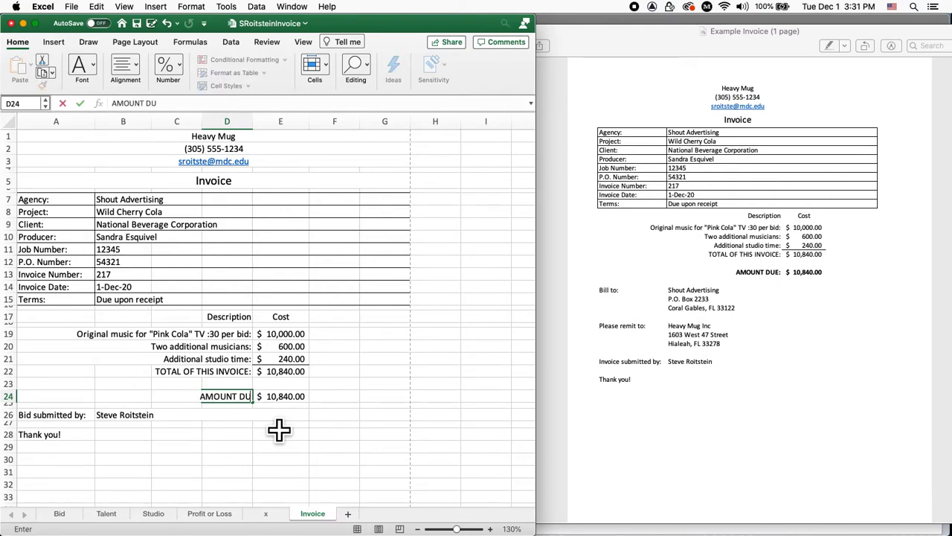
type("E:")
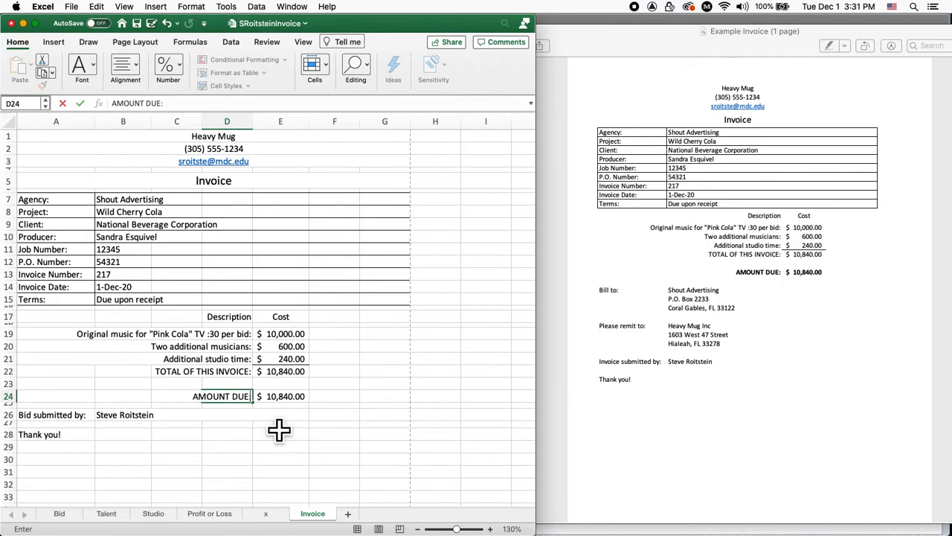
key("ctrl+Return")
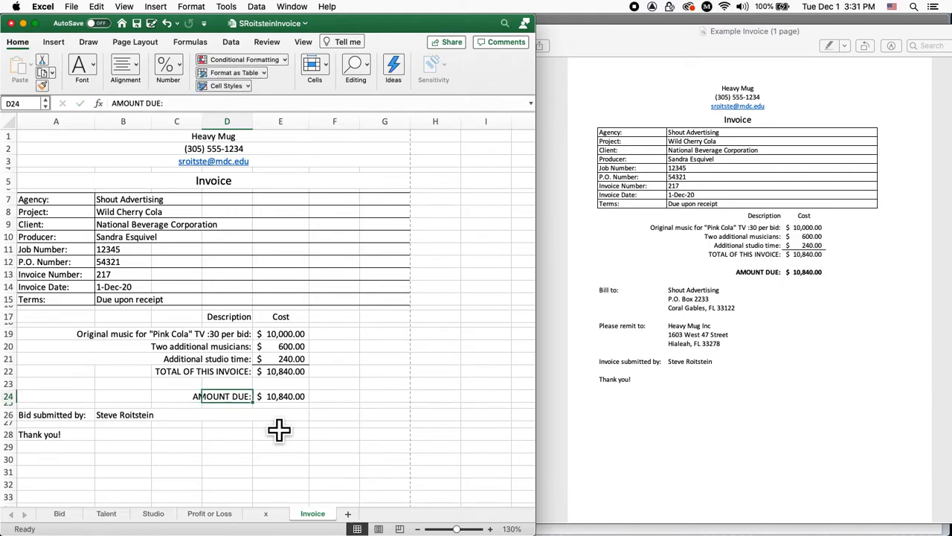
key("shift+Right")
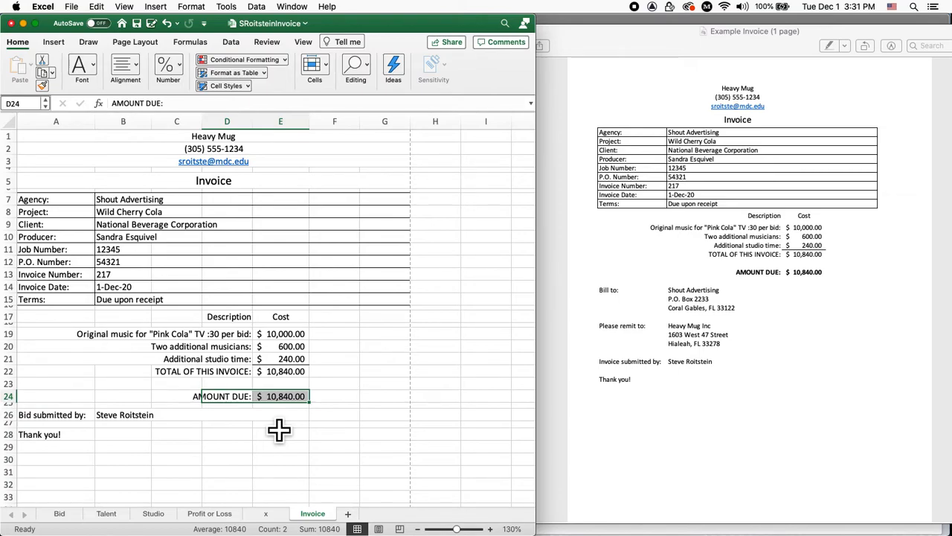
key("super+b")
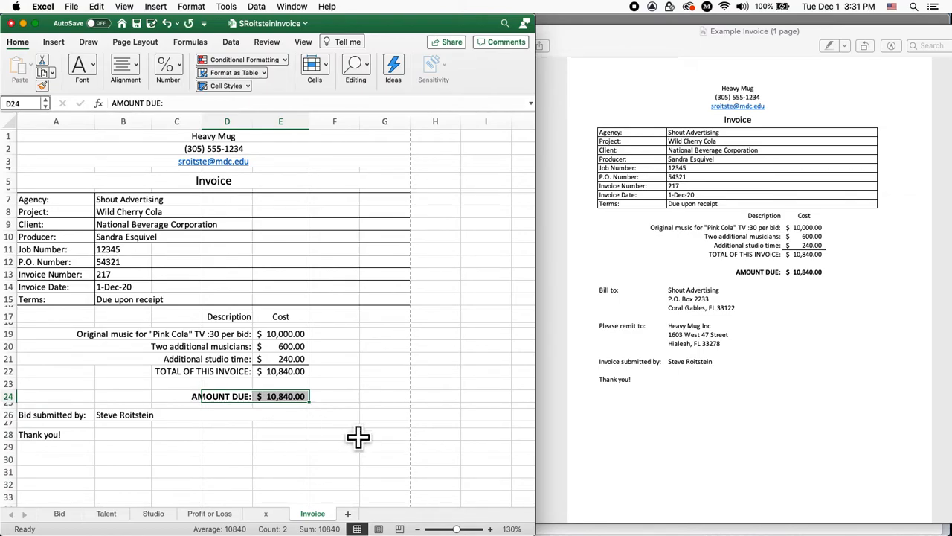
left_click(349, 425)
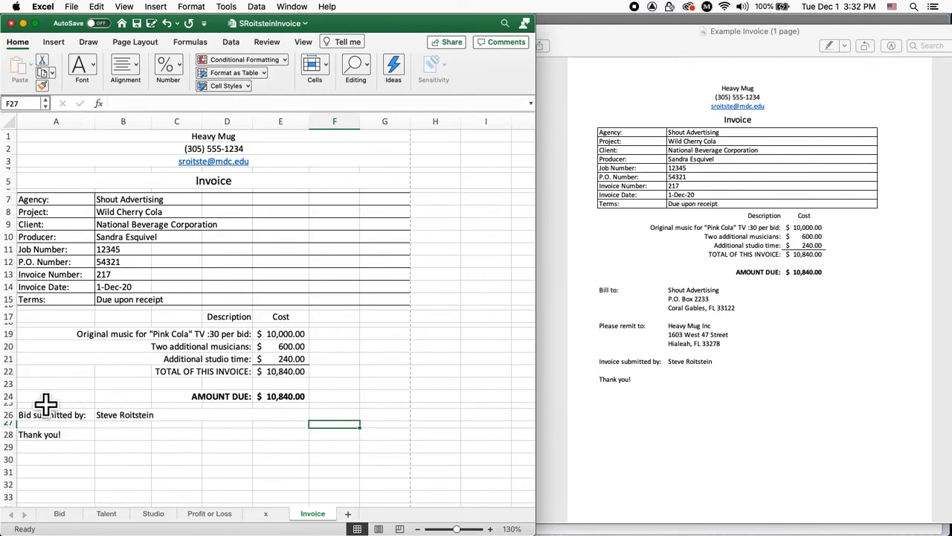
Insert four blank rows at row 25, above Bid submitted by
left_click(30, 421)
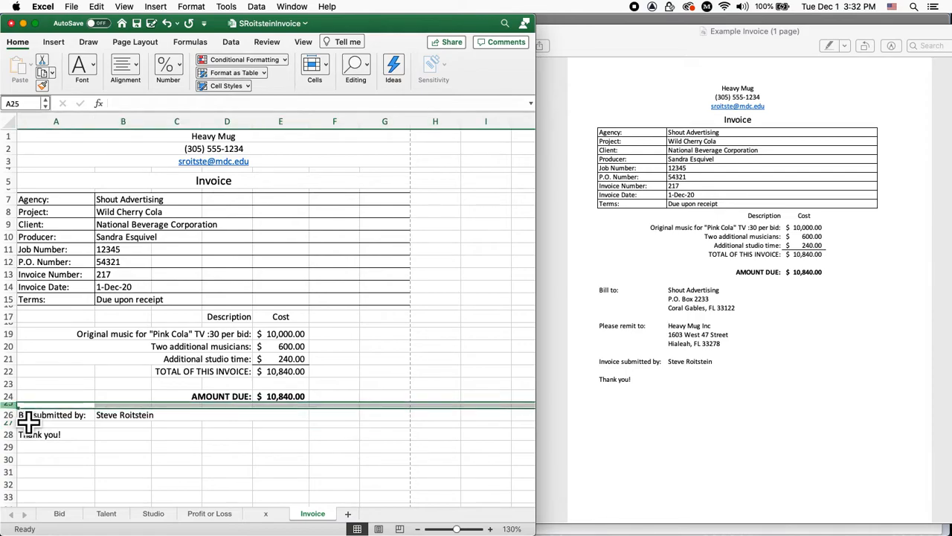
left_click(157, 7)
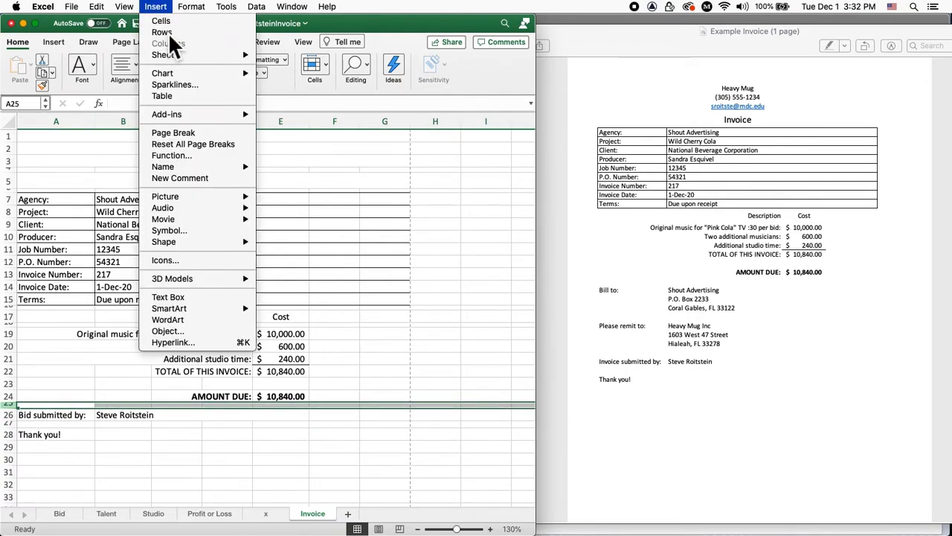
left_click(162, 32)
left_click(157, 7)
left_click(170, 34)
left_click(157, 7)
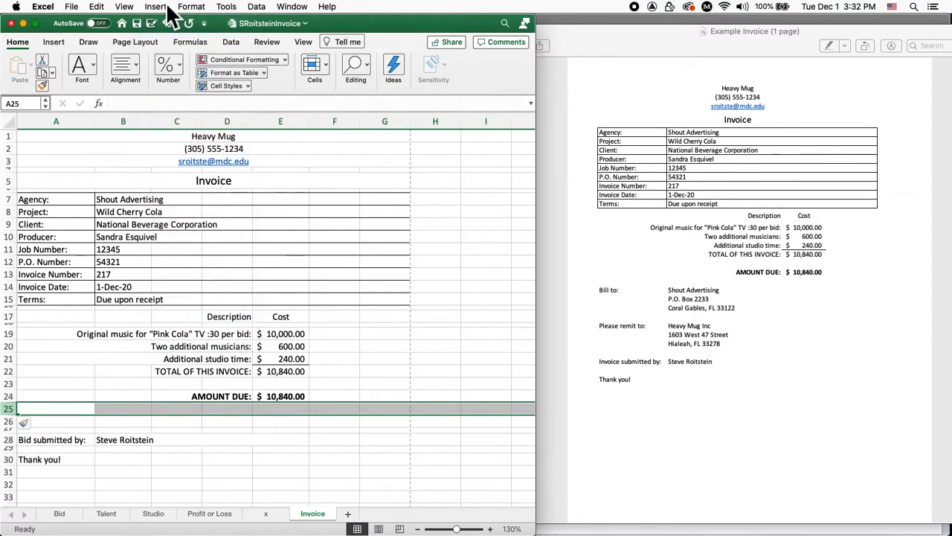
left_click(170, 32)
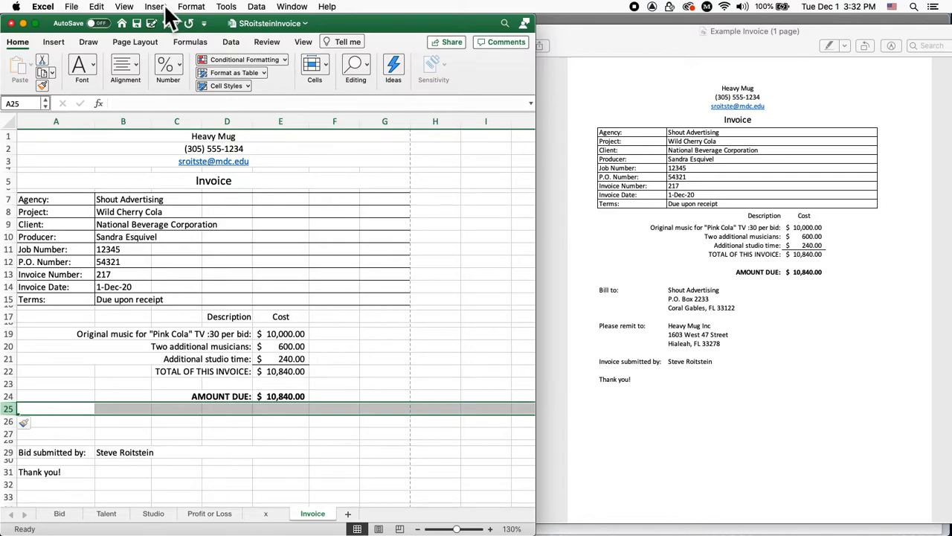
left_click(165, 7)
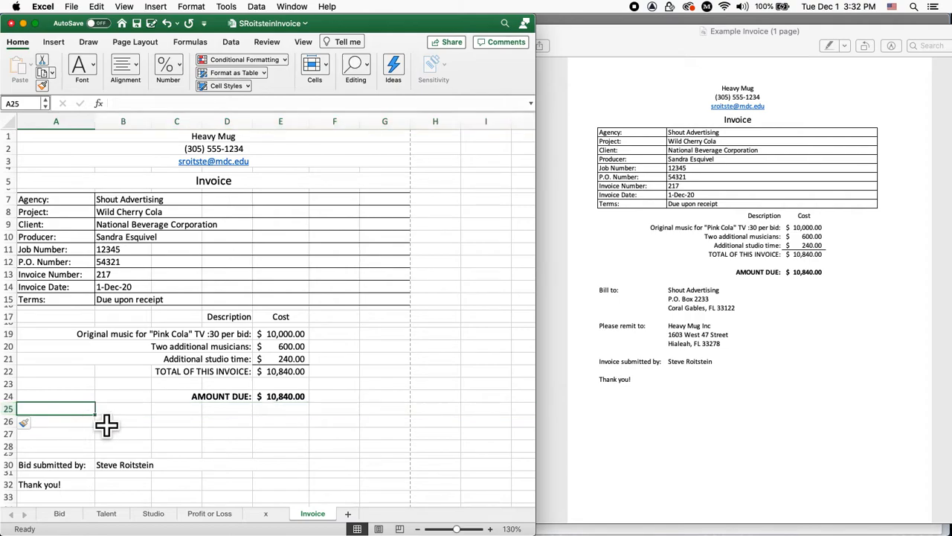
Enter the label 'Bill to:' in A25
type("BILL T")
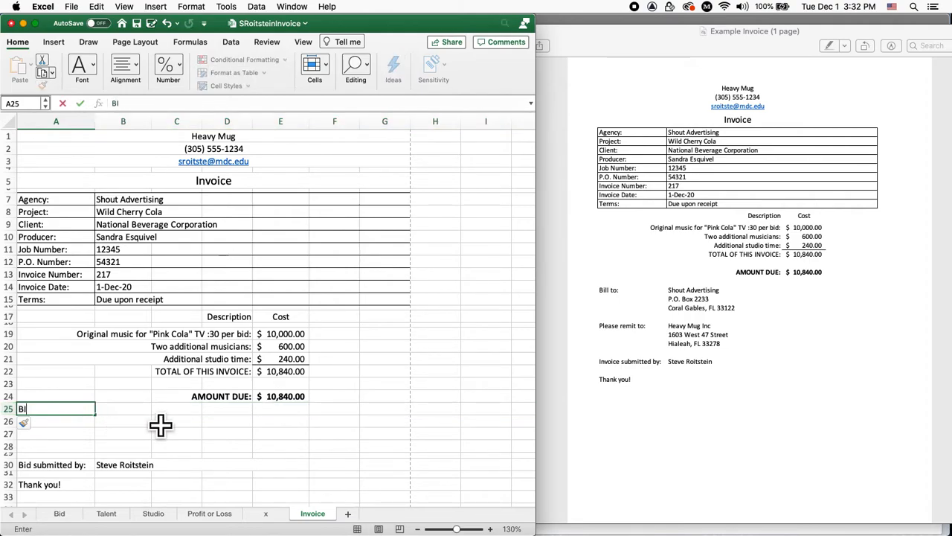
type("O:")
key("BackSpace")
key("BackSpace")
key("BackSpace")
key("BackSpace")
key("BackSpace")
key("BackSpace")
type("ill to:")
key("Tab")
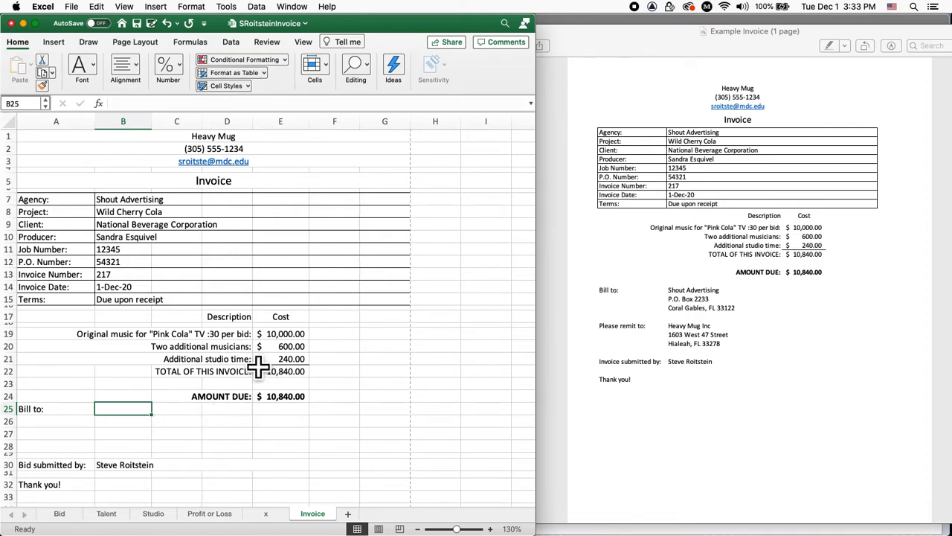
Enter Shout Advertising and its mailing address lines in B25:B27, then save the workbook
type("Shout A")
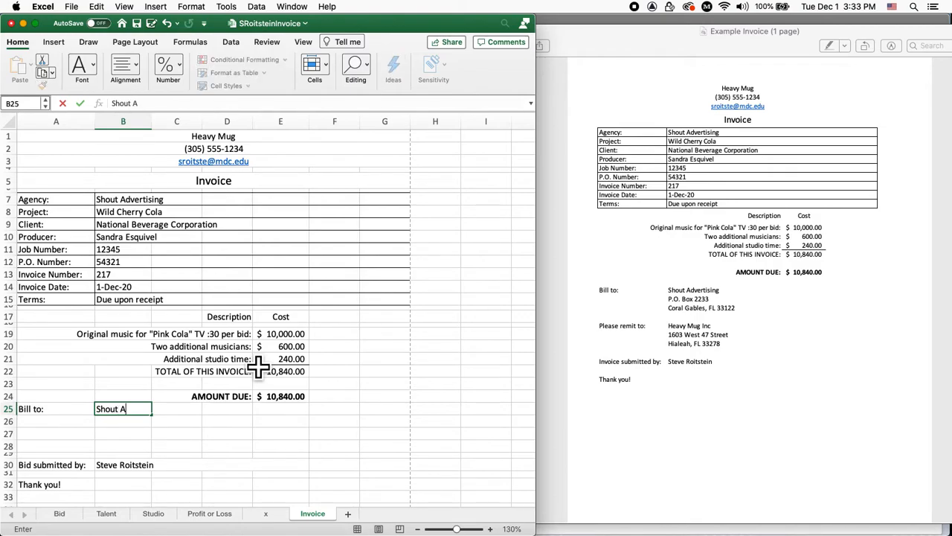
type("dvertising")
key("Return")
key("Tab")
type("P.")
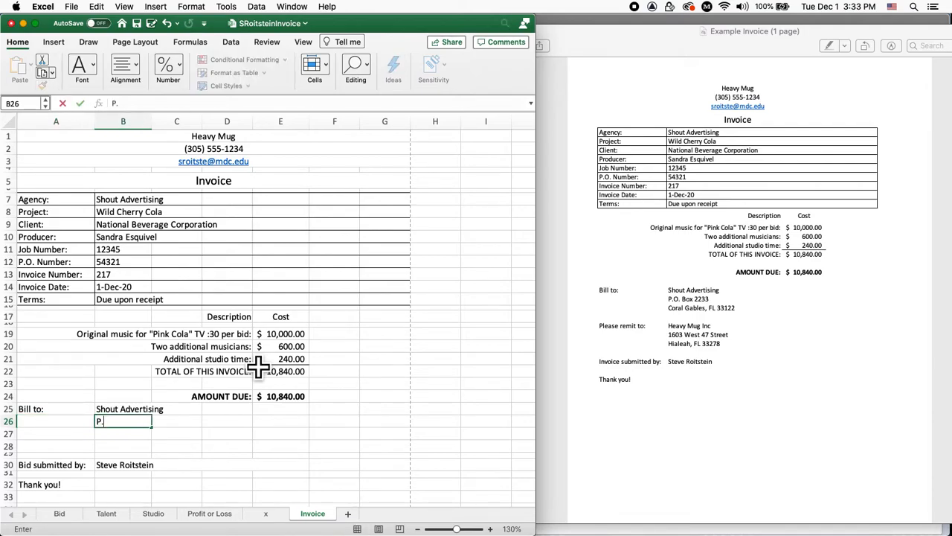
type("O. Box 2233")
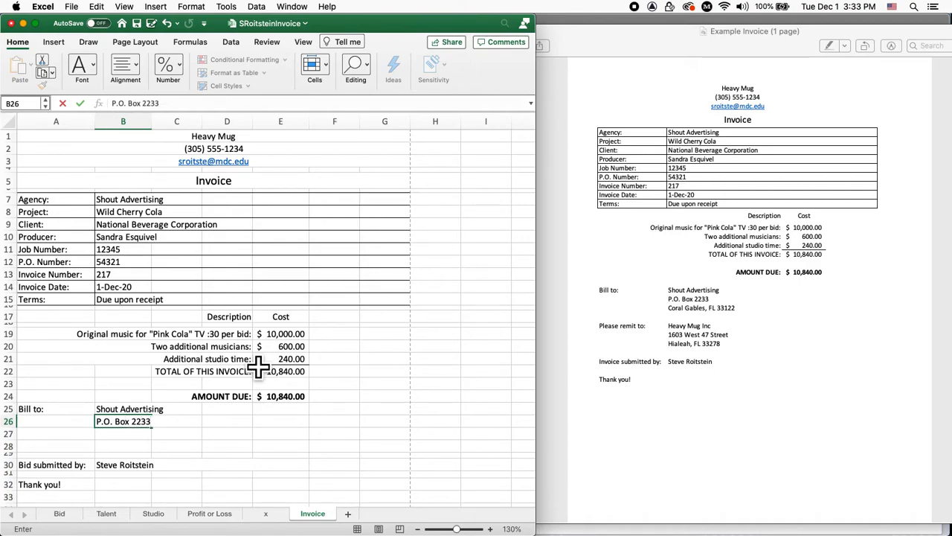
key("Return")
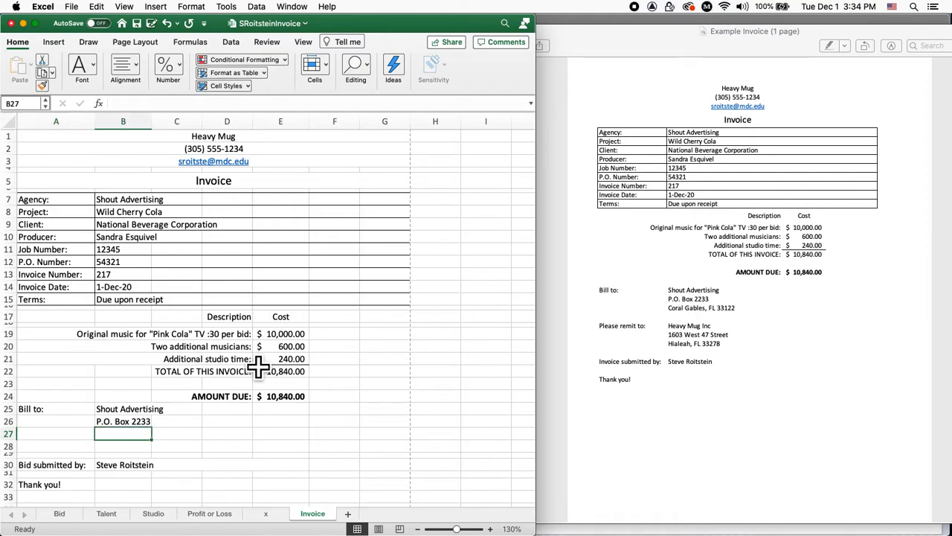
type("Coral Gable")
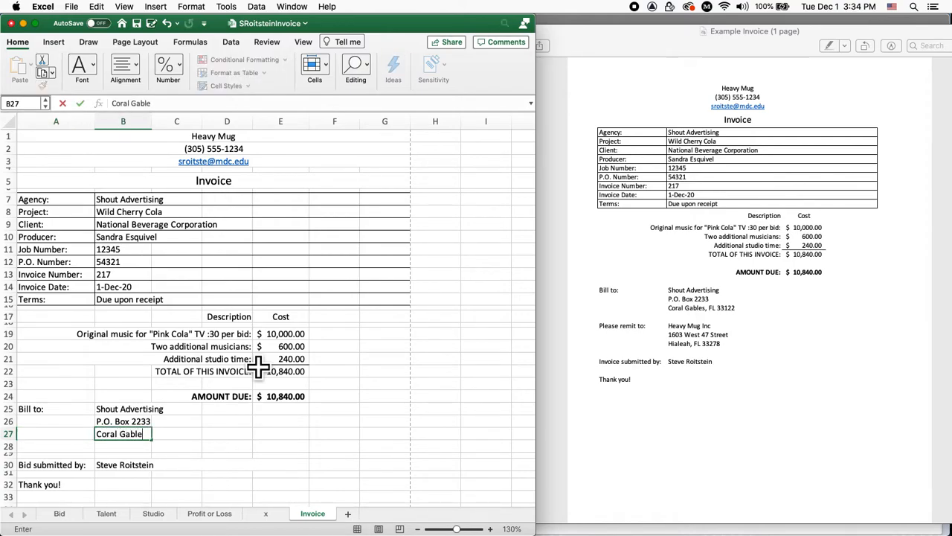
type("s, FL 33122")
key("Return")
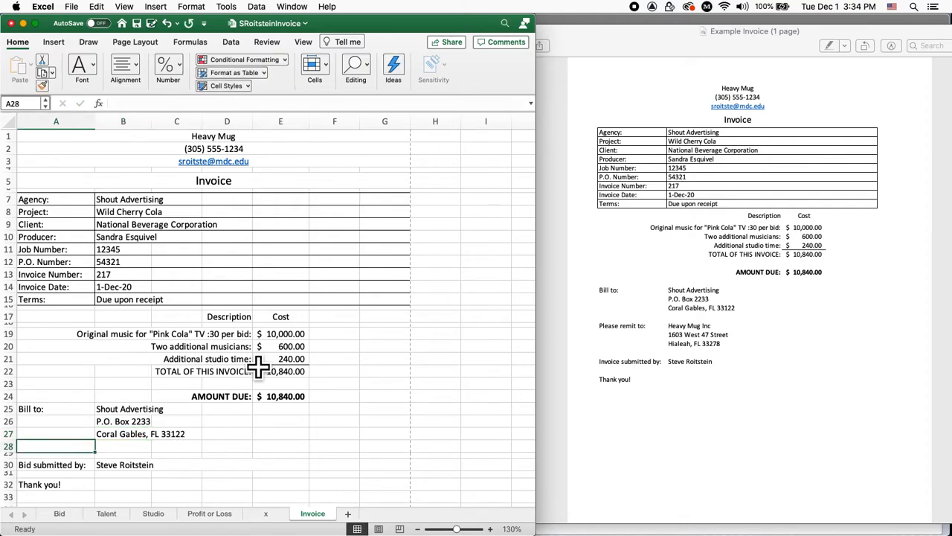
key("super+s")
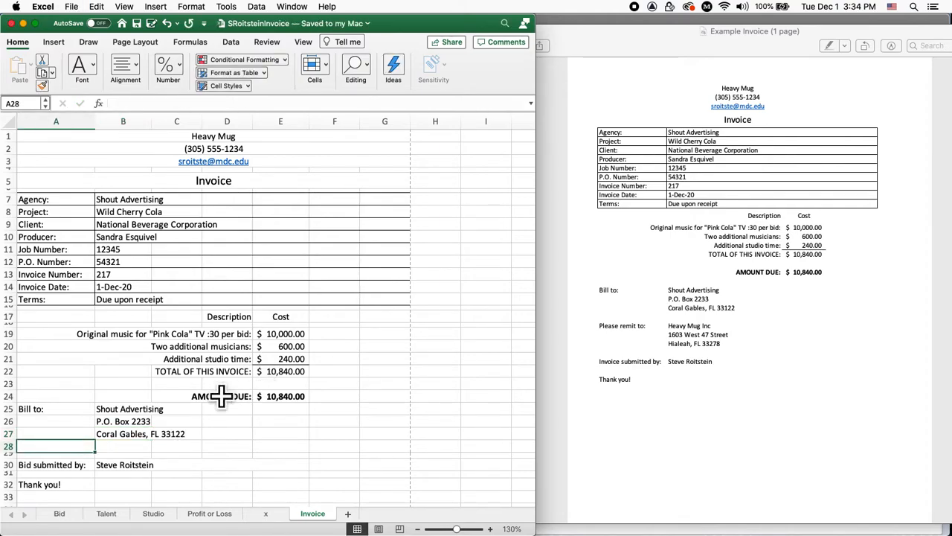
Insert three blank rows below the Bill to block
scroll(220, 395, "down", 3)
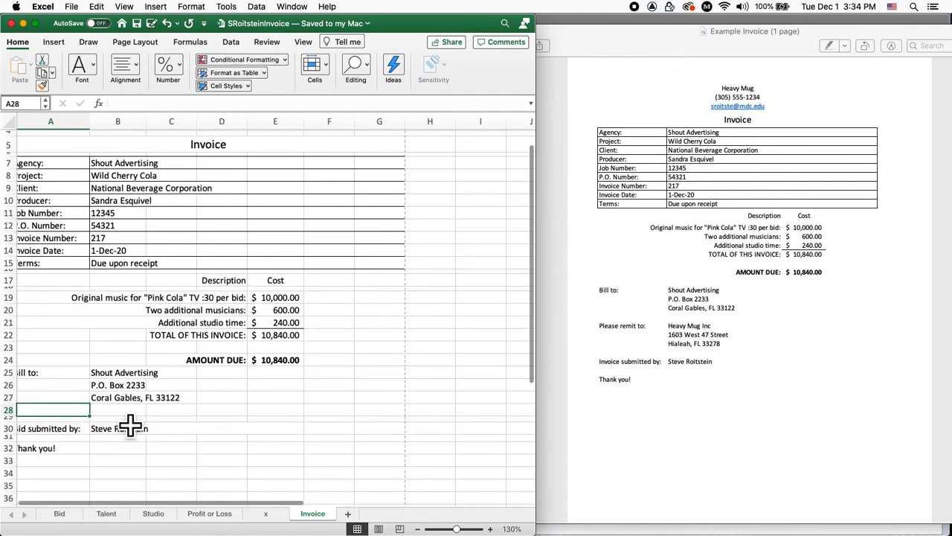
left_click(162, 13)
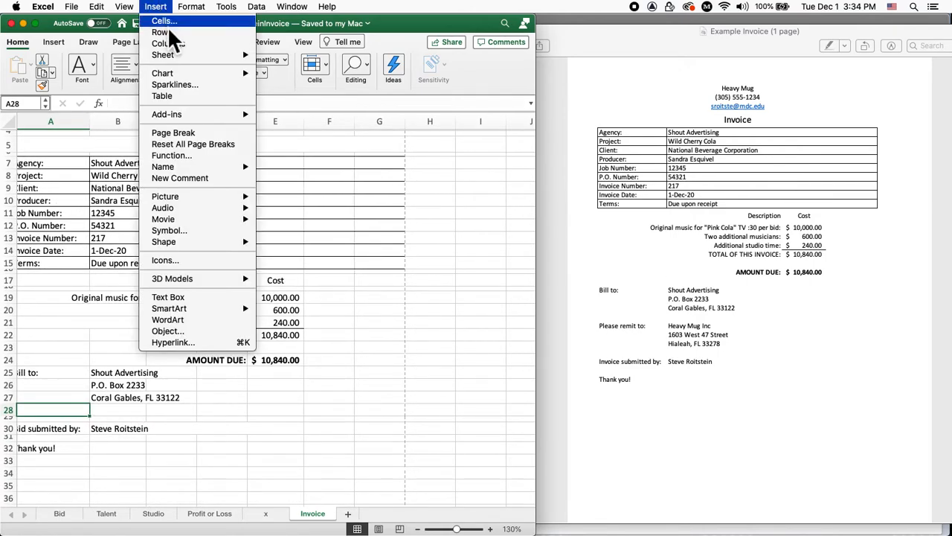
left_click(177, 30)
left_click(170, 13)
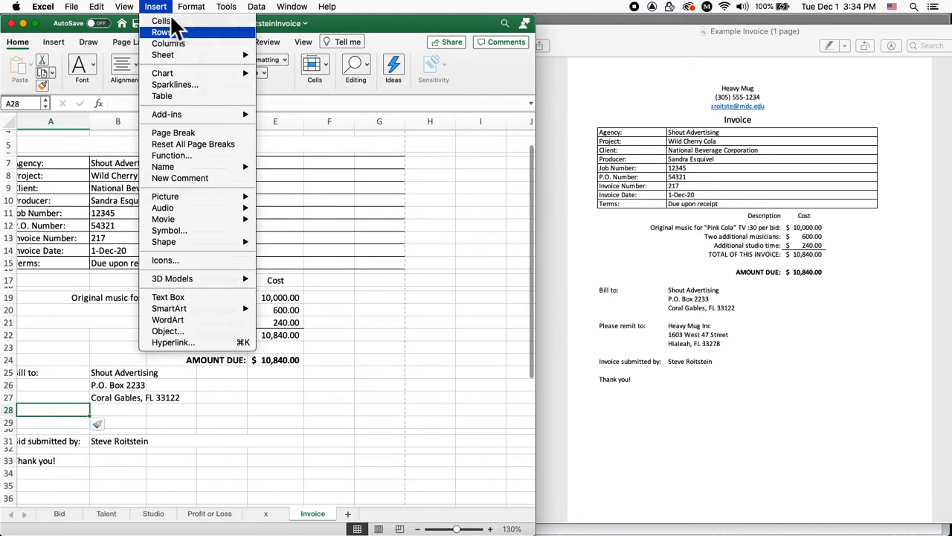
left_click(171, 32)
left_click(161, 9)
left_click(173, 34)
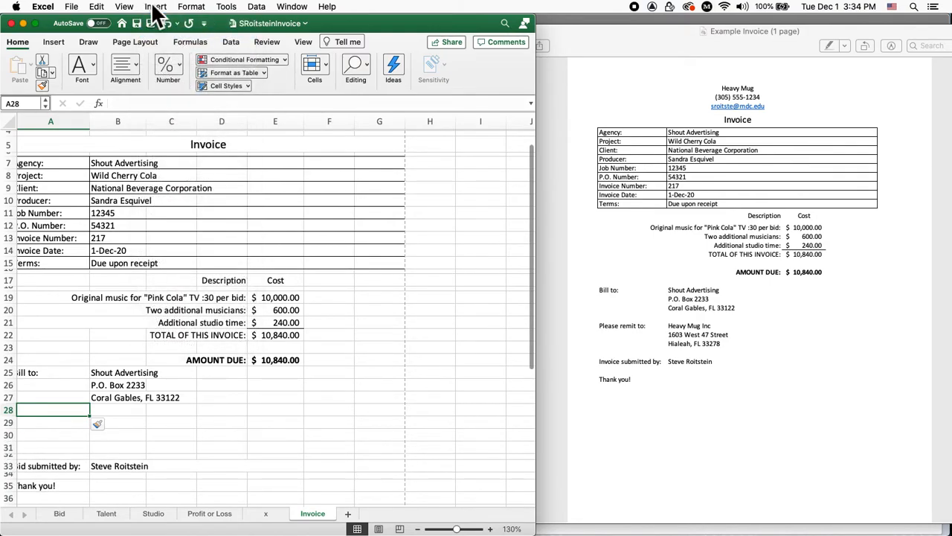
scroll(149, 387, "down", 2)
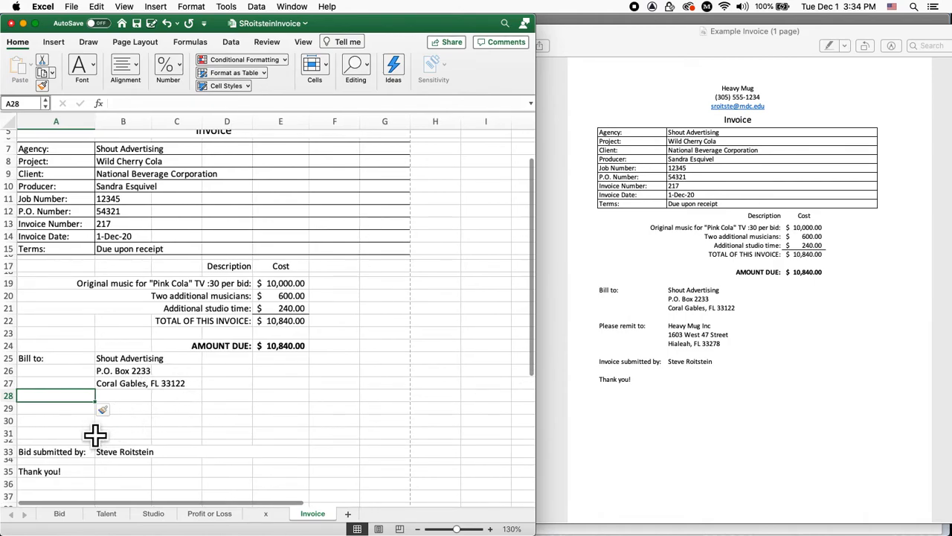
Enter the label 'Please remit to:' in A29
key("Down")
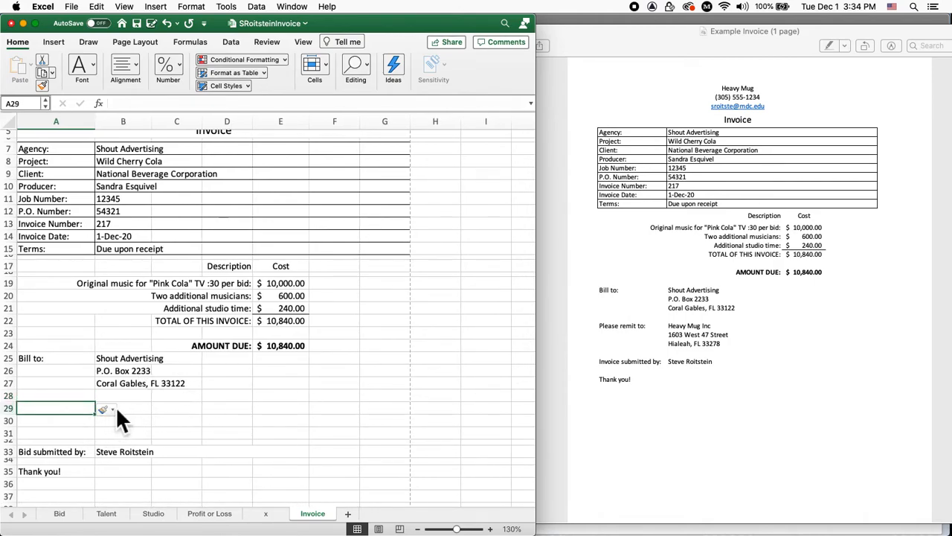
type("Please ")
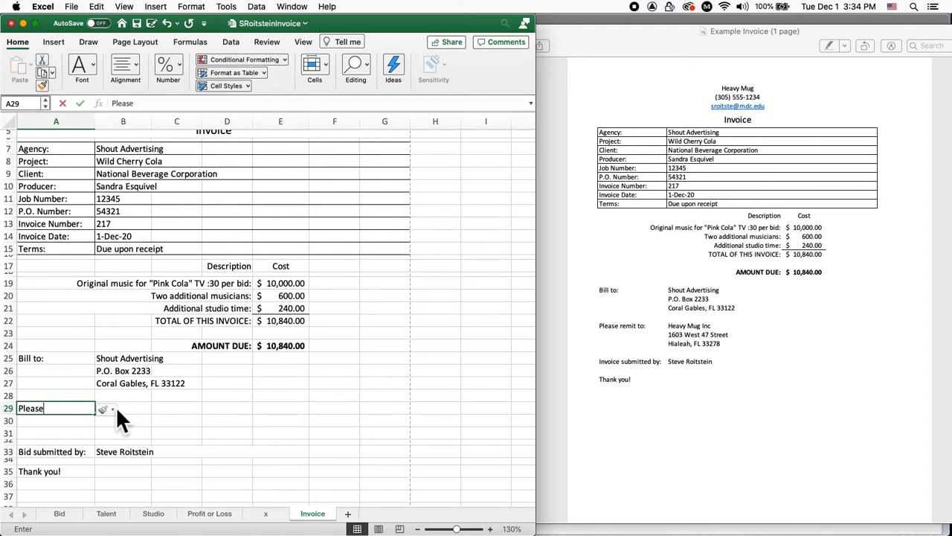
type("rem")
key("BackSpace")
key("BackSpace")
key("BackSpace")
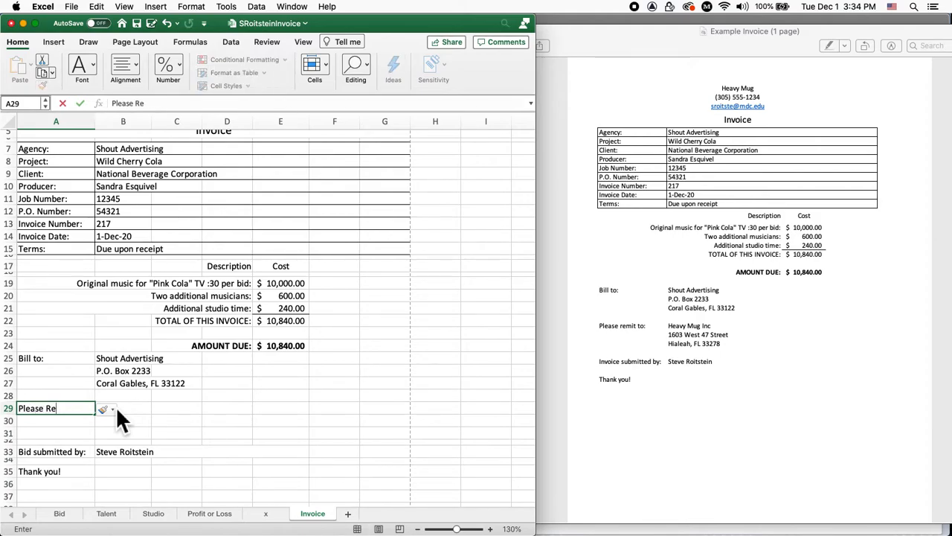
type("remit to:")
key("Tab")
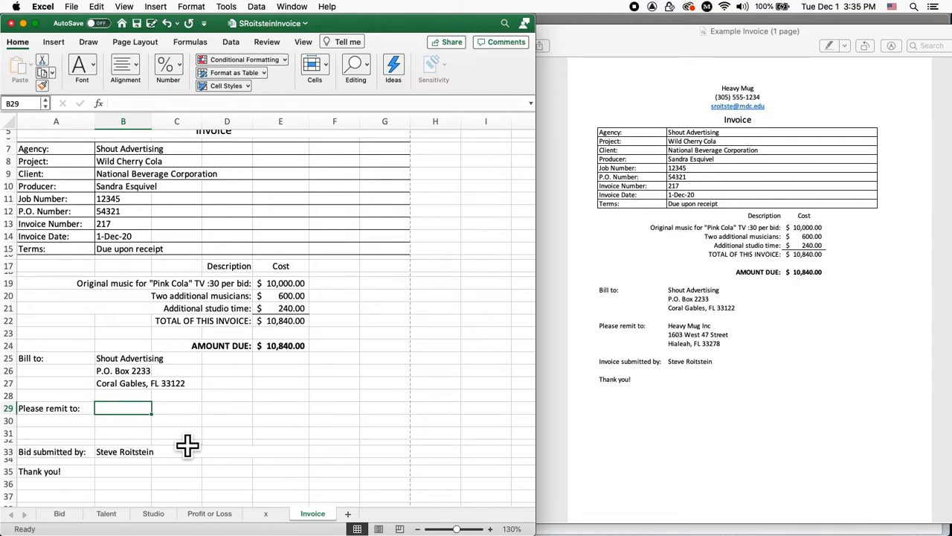
Fill the Please remit to block with Heavy Mug Inc, its street line, and its city, state and ZIP line
type("Heavy M")
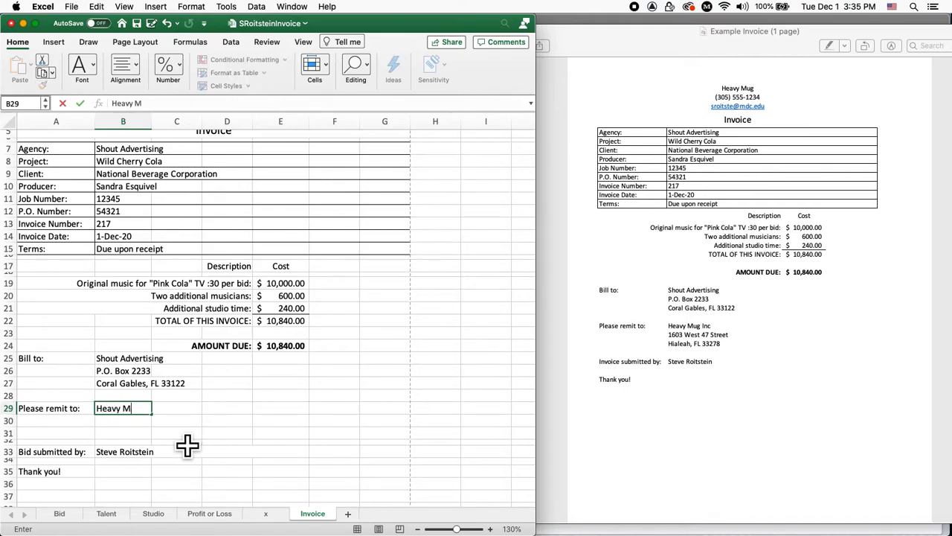
type("ug Inc")
key("Return")
key("Right")
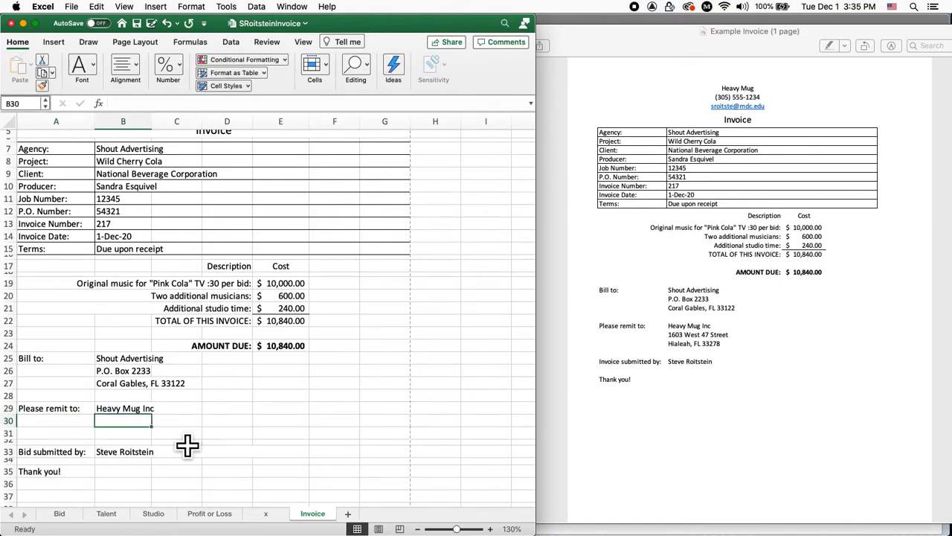
type("160")
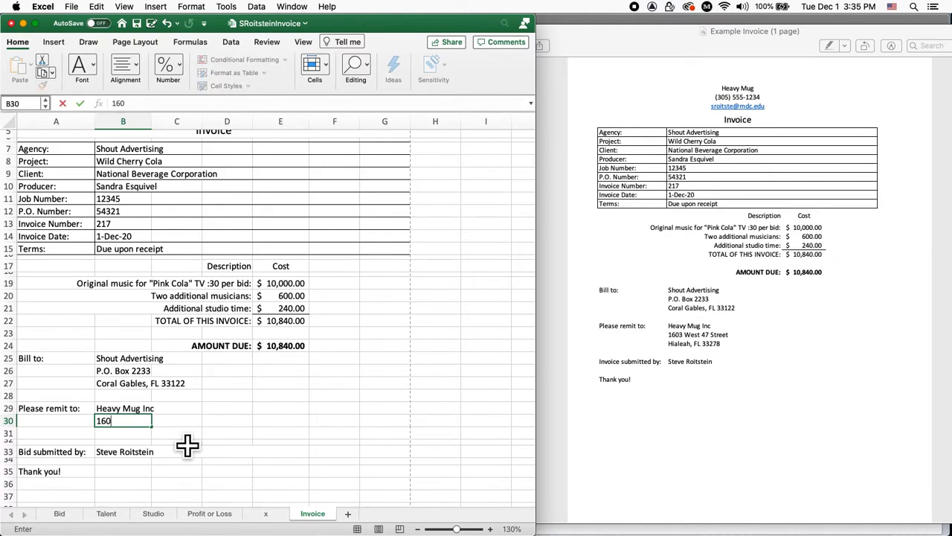
type("3 West 47 Street")
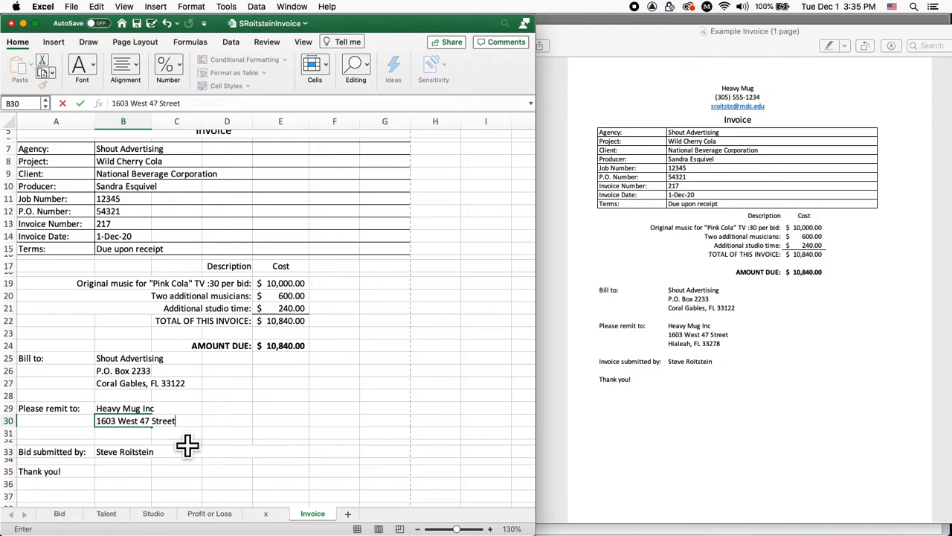
key("Return")
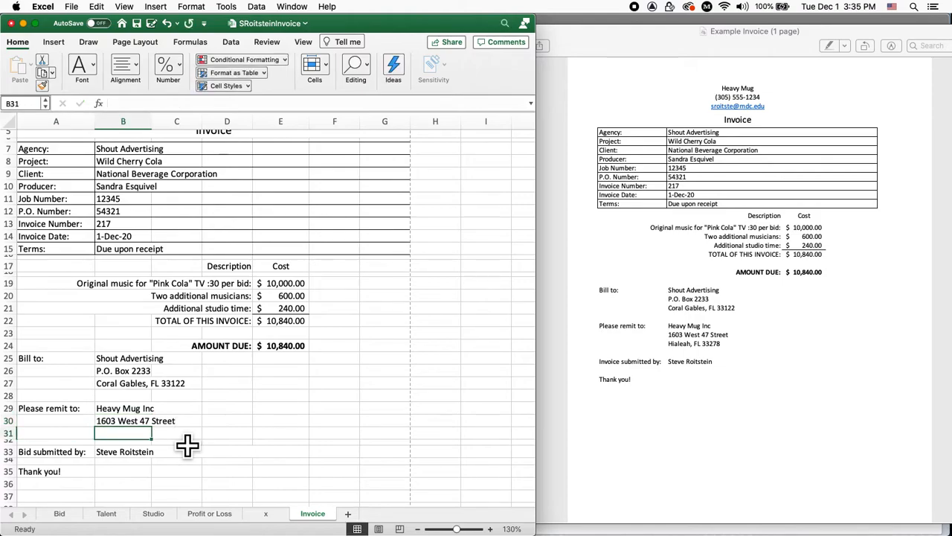
type("Hi")
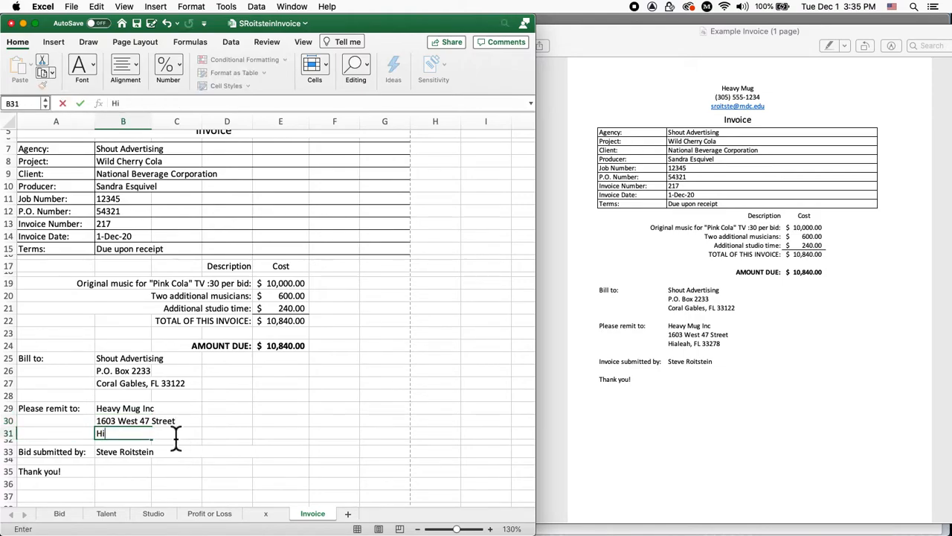
type("aleah, FL 33")
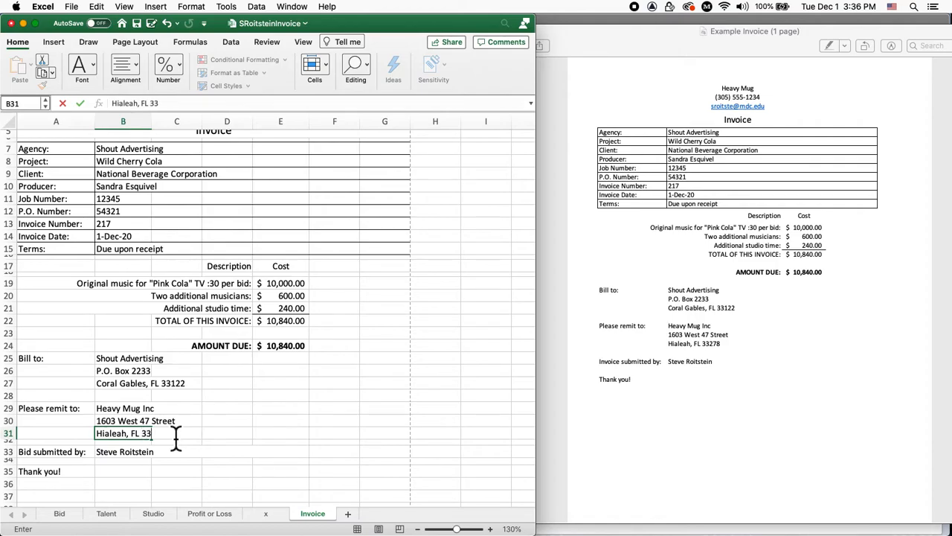
type("278")
key("Return")
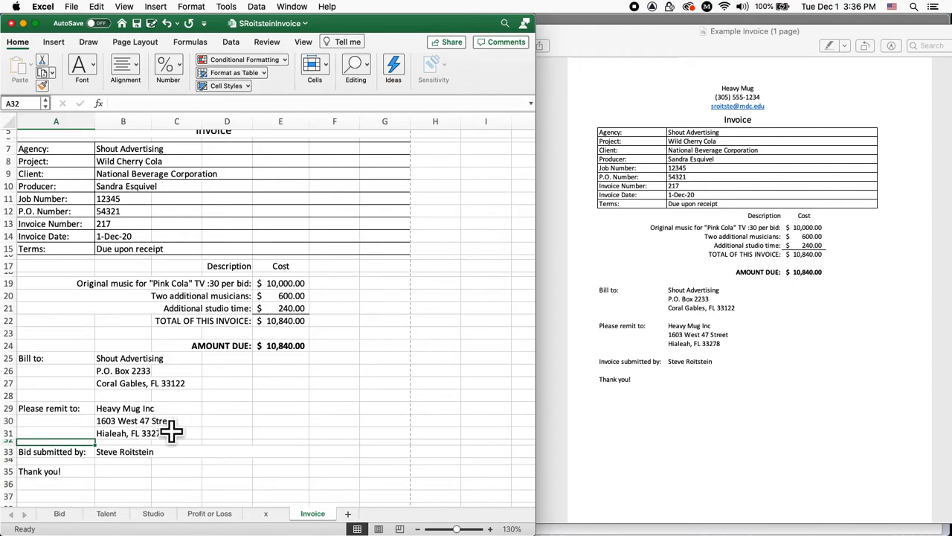
scroll(192, 425, "down", 3)
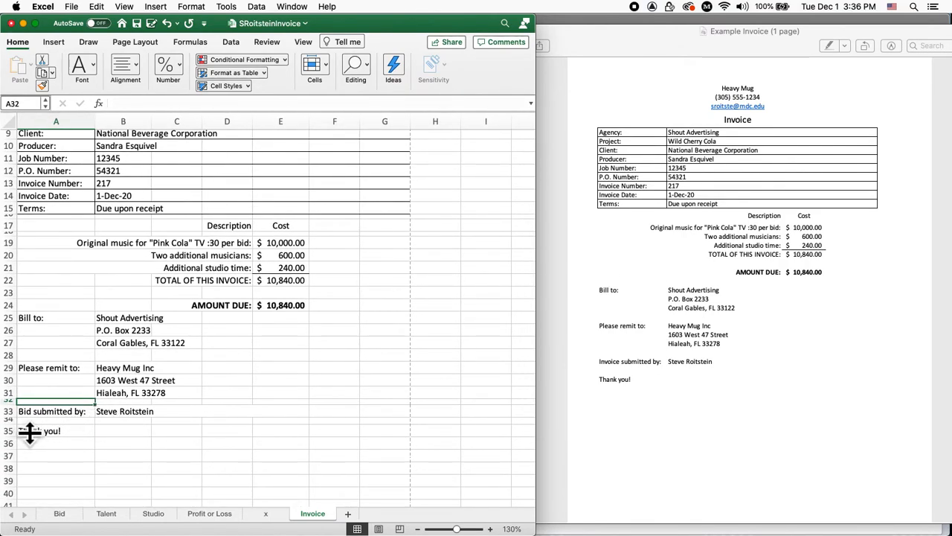
scroll(182, 431, "down", 4)
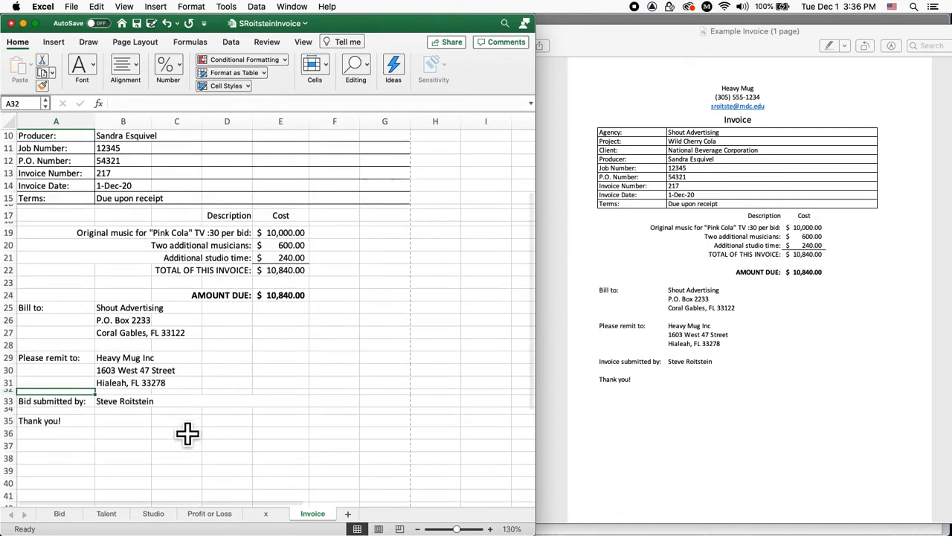
scroll(186, 433, "up", 7)
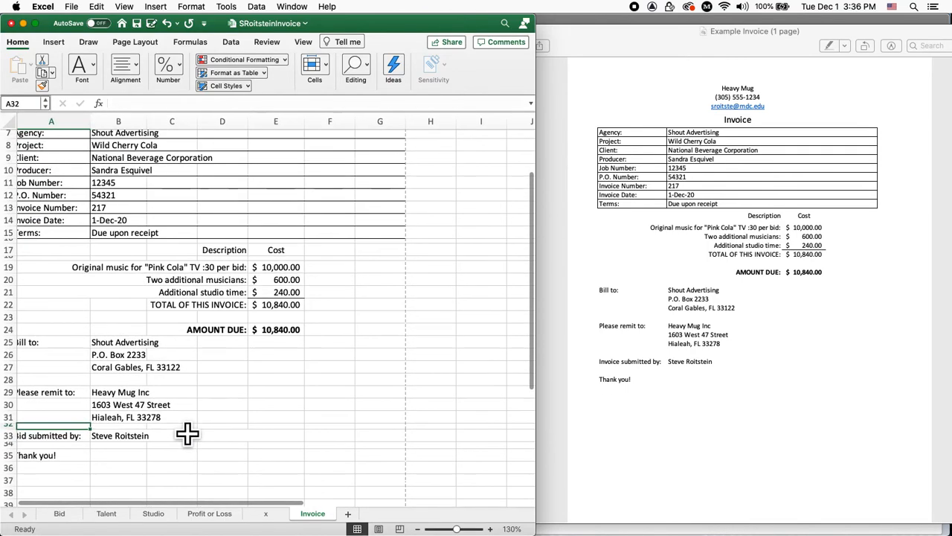
scroll(187, 433, "up", 3)
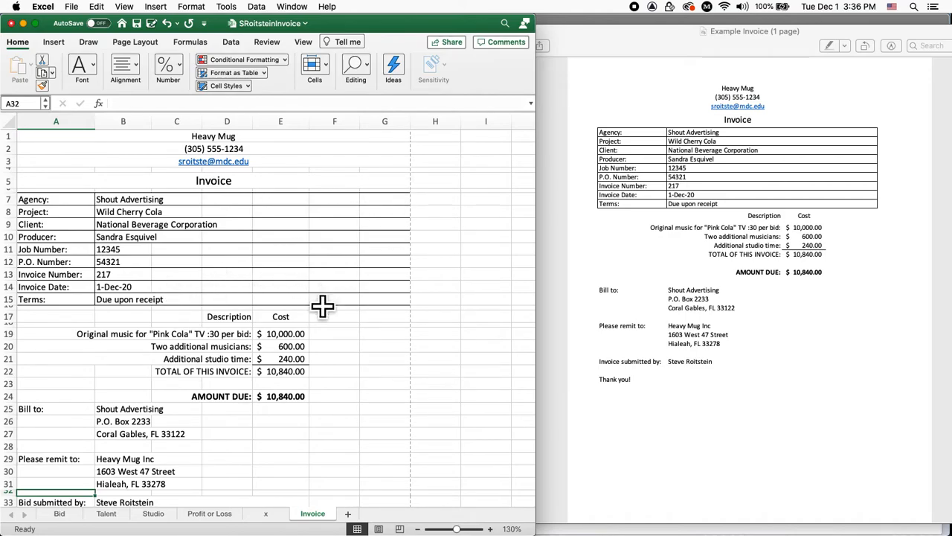
scroll(322, 303, "down", 1)
scroll(322, 303, "down", 4)
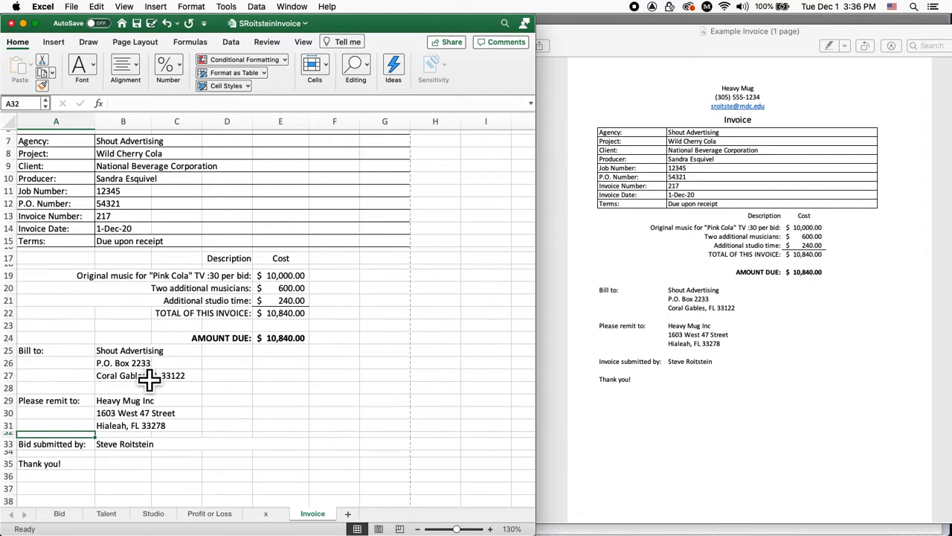
left_click(401, 415)
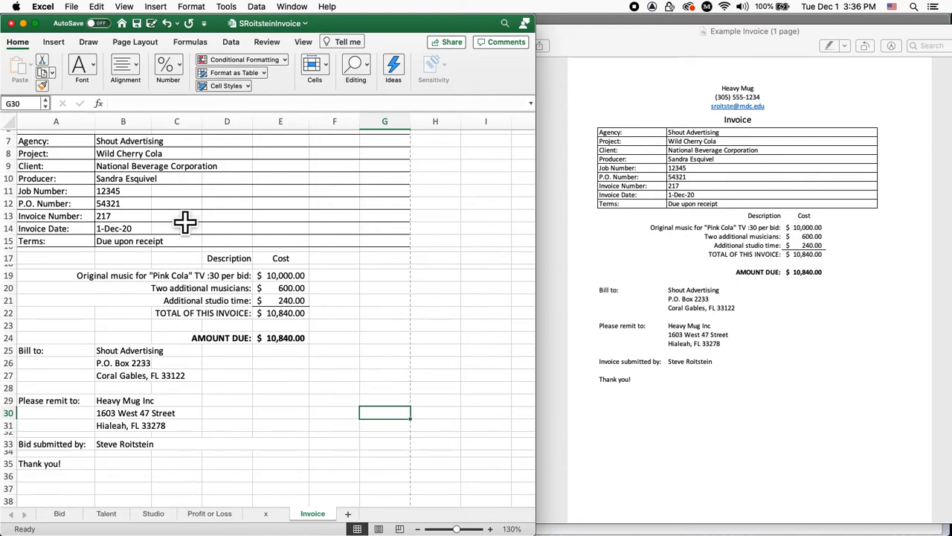
left_click(132, 145)
key("Down")
key("Down")
key("Down")
key("Down")
key("Down")
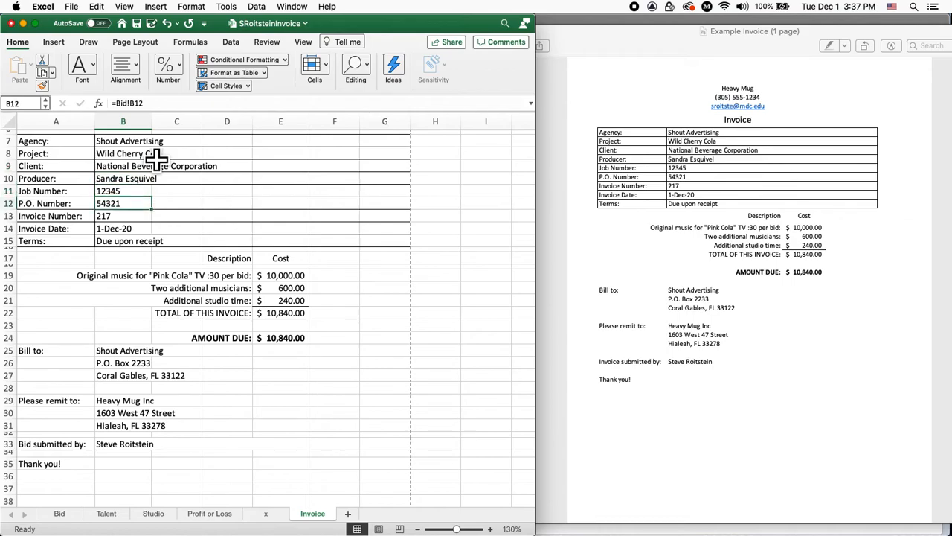
left_click(304, 293)
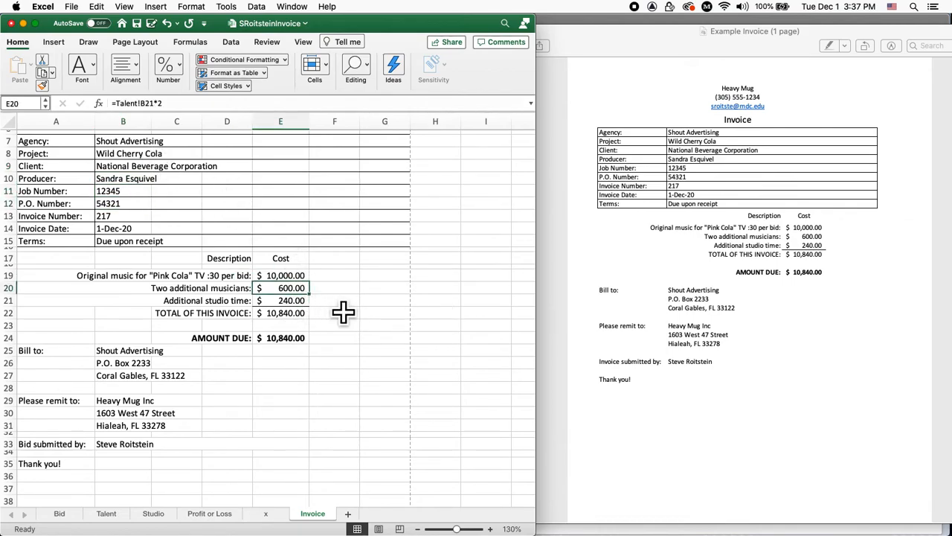
key("Down")
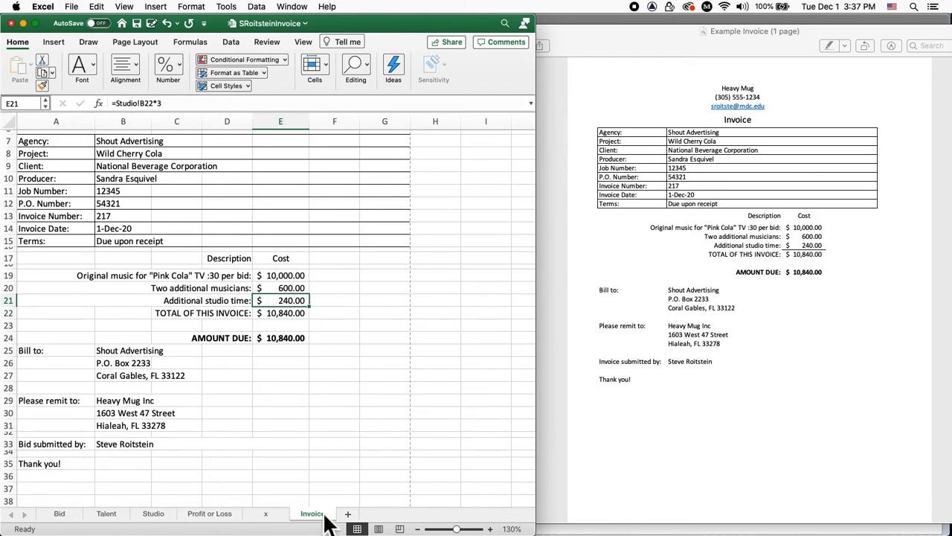
Start a Save as PDF print of the invoice, cancel it, and bring Example Invoice.pdf forward
key("super+p")
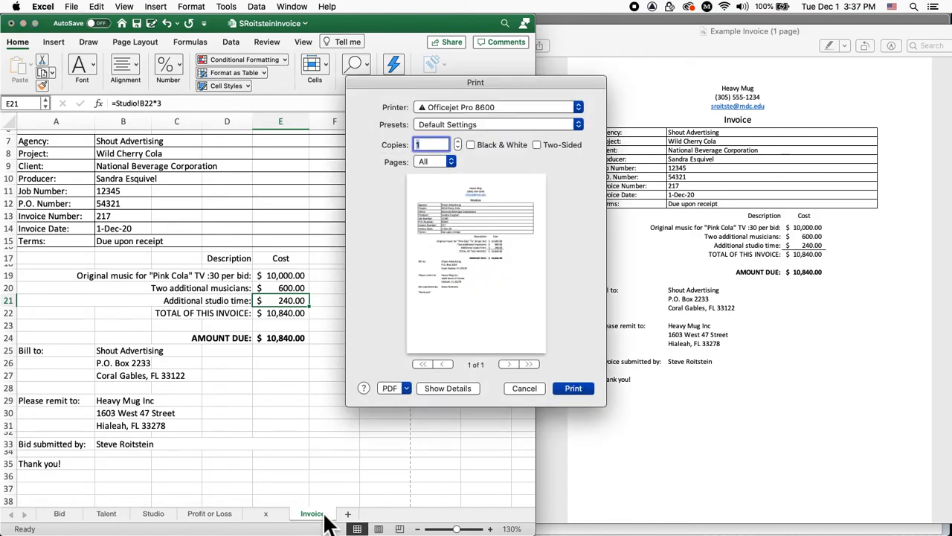
left_click(395, 388)
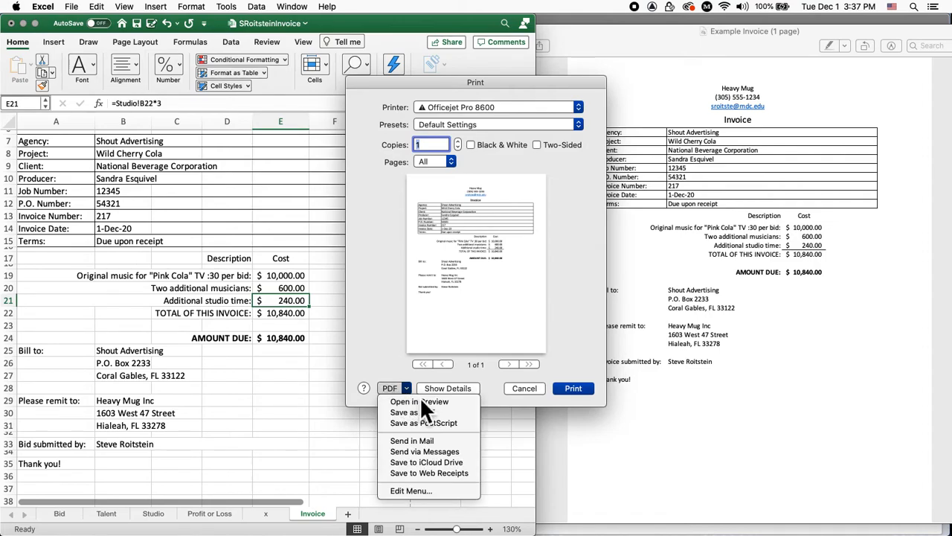
left_click(415, 410)
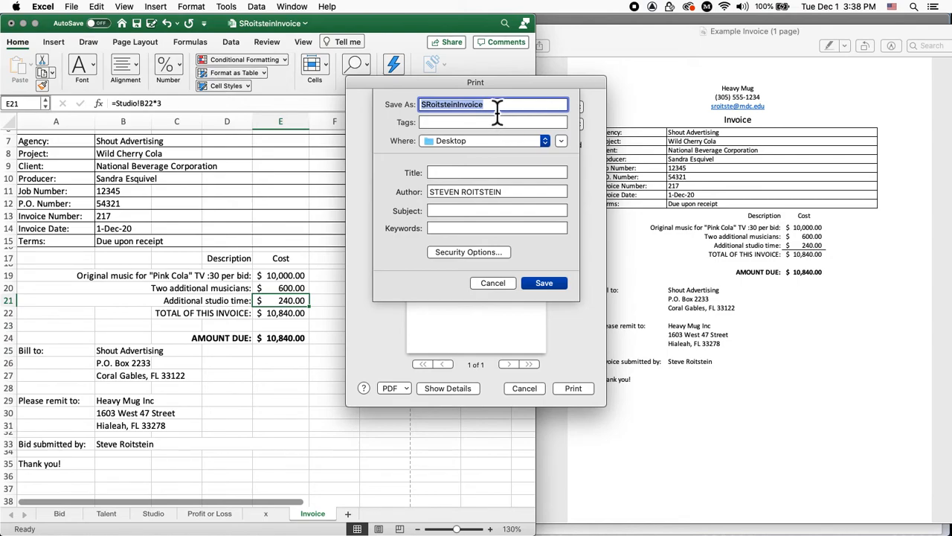
left_click(506, 283)
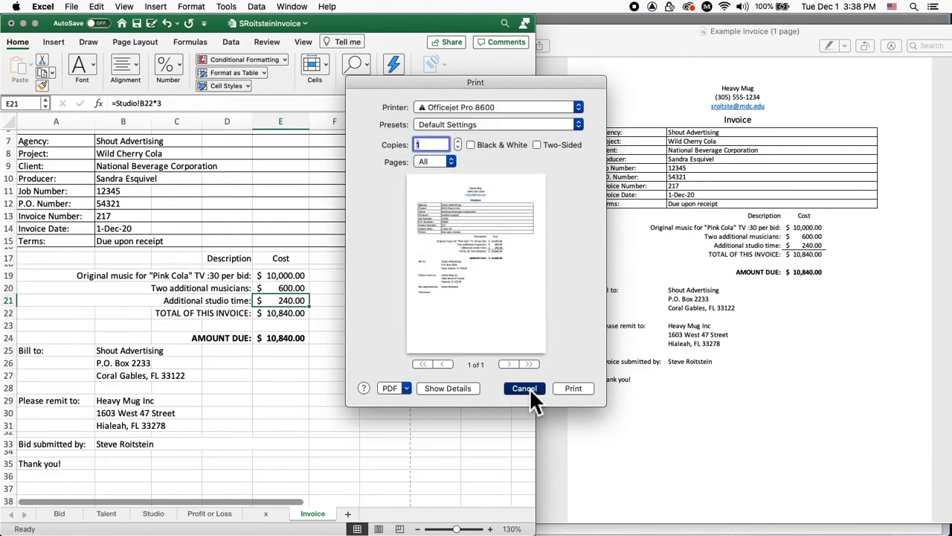
left_click(527, 387)
left_click(699, 115)
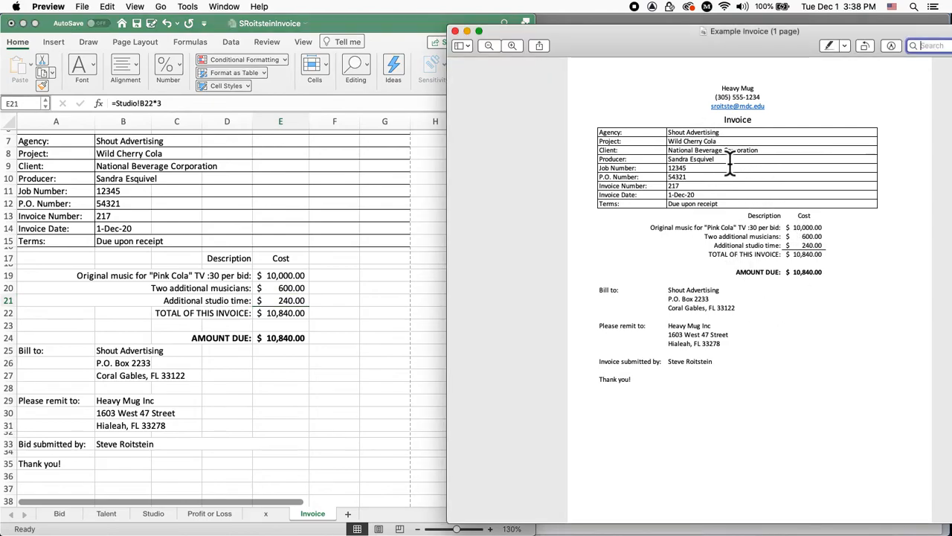
Move the Example Invoice.pdf window over the spreadsheet, zoom in and scroll through it
left_click_drag(664, 36, 326, 41)
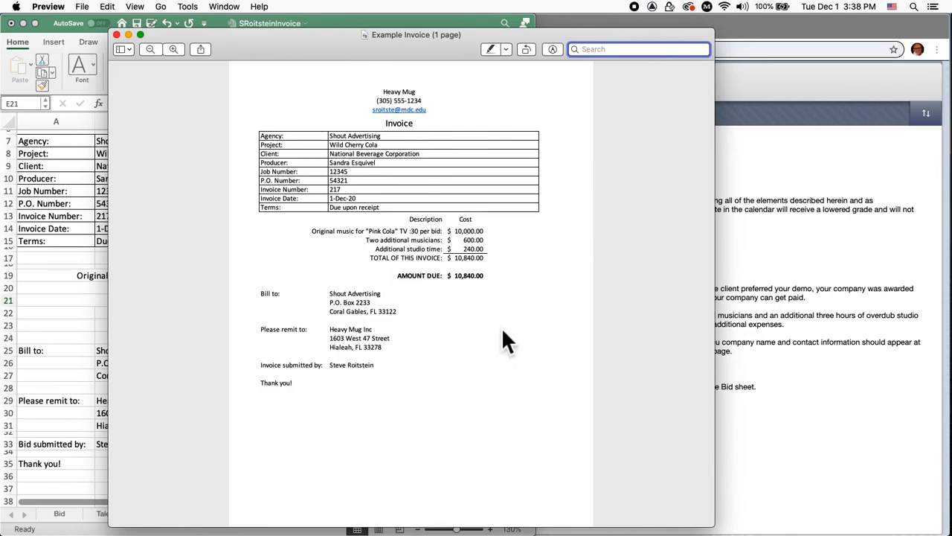
key("super+plus")
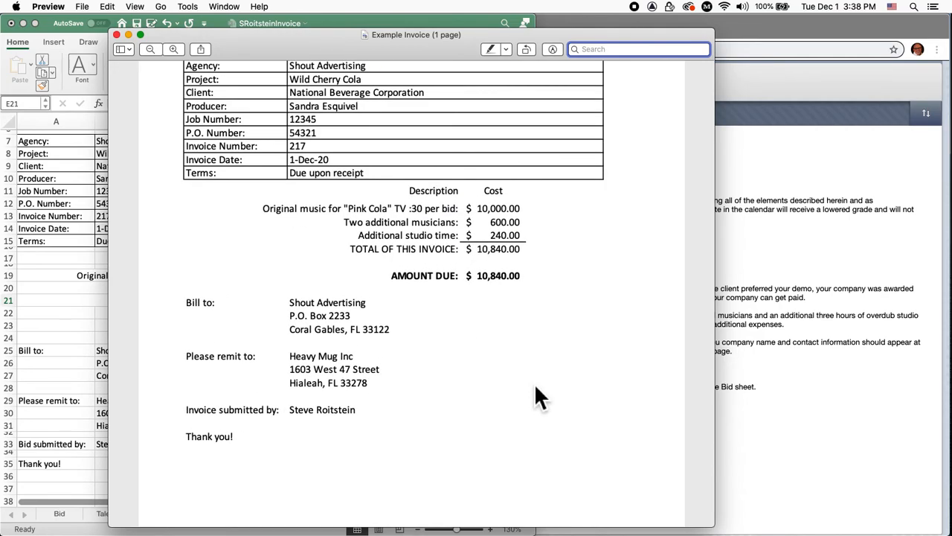
scroll(534, 384, "up", 2)
scroll(534, 383, "up", 3)
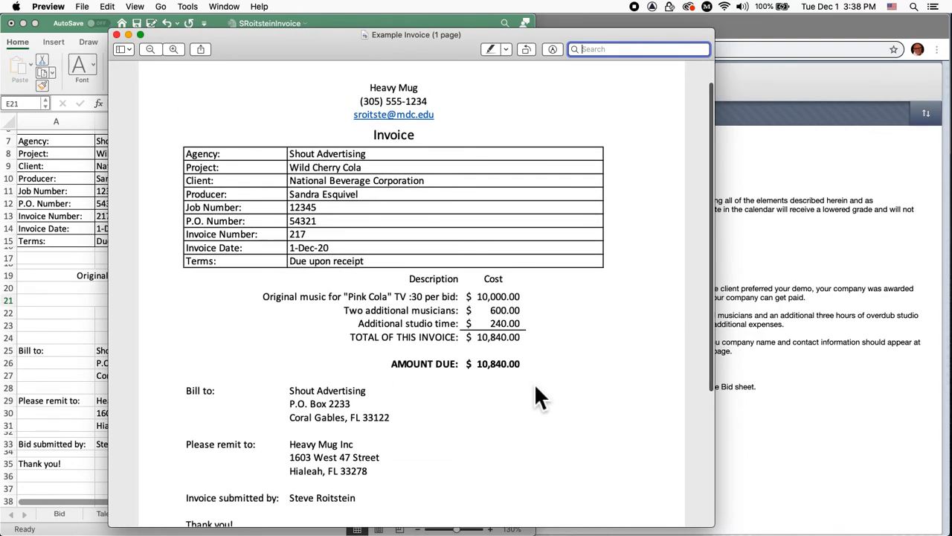
scroll(534, 384, "down", 3)
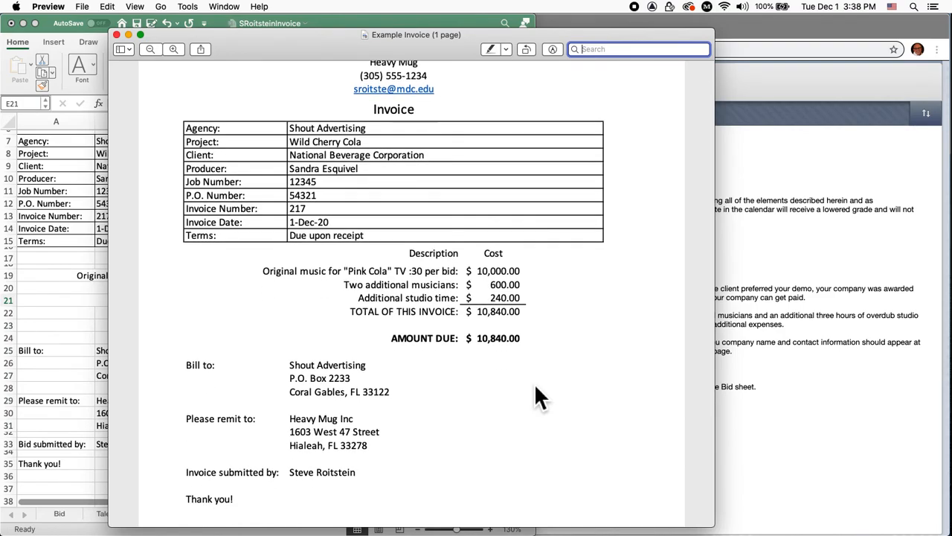
scroll(534, 383, "down", 3)
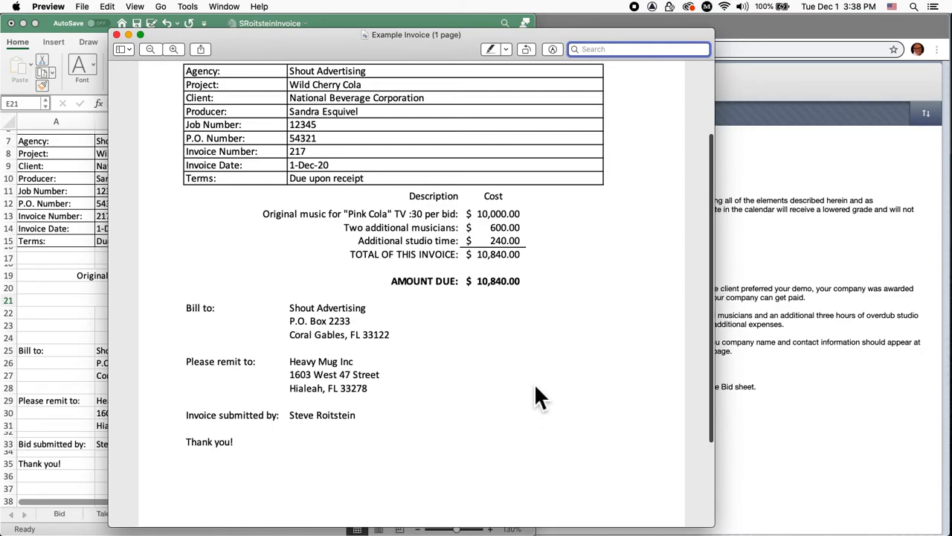
scroll(534, 383, "up", 4)
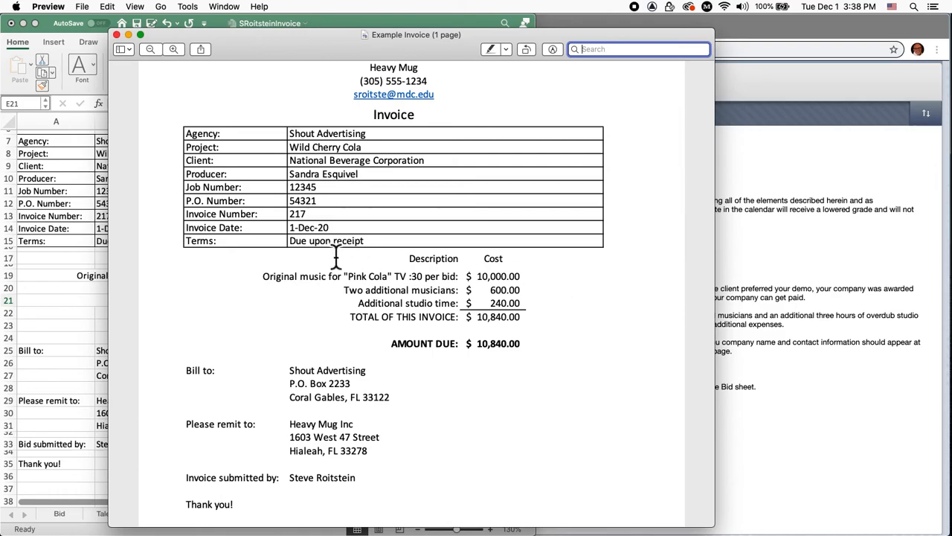
Compare the example PDF against the Excel invoice, ending on the Invoice sheet
left_click(83, 318)
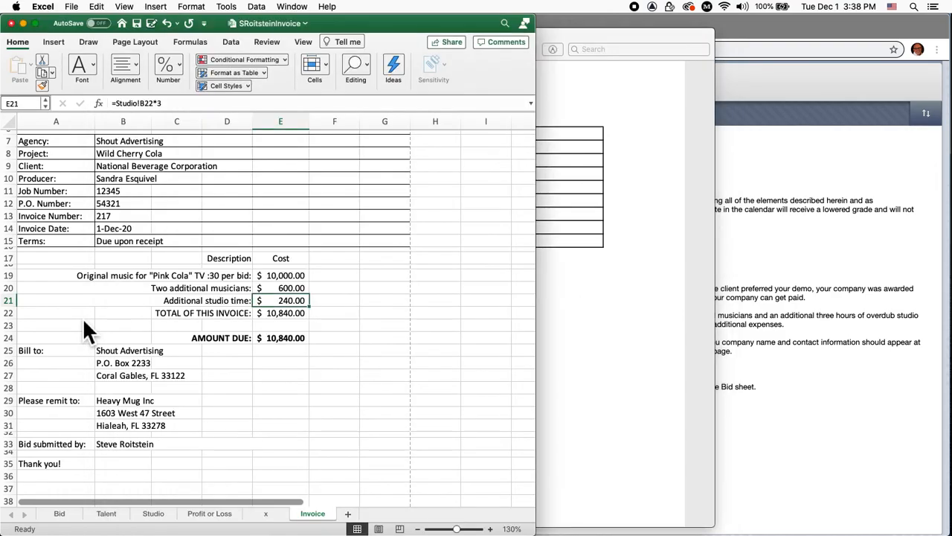
scroll(272, 260, "up", 3)
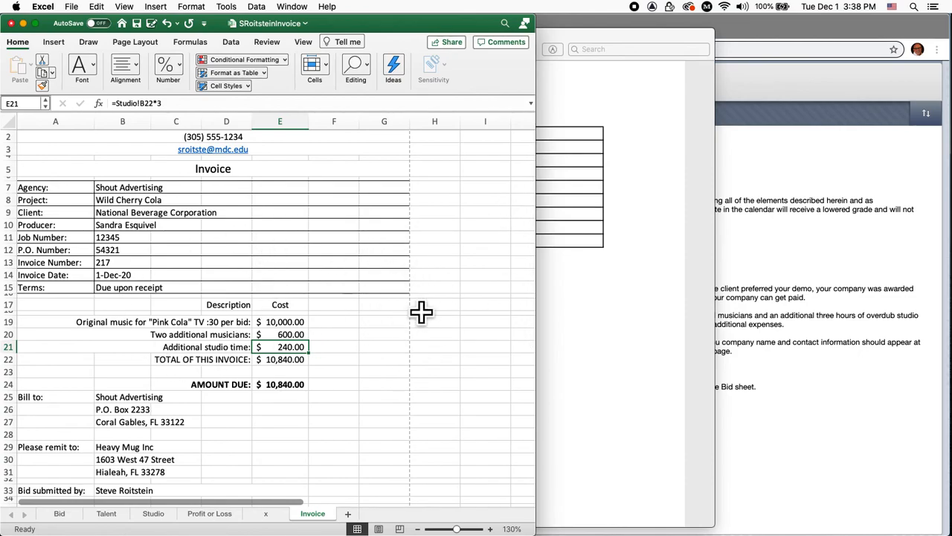
left_click(590, 280)
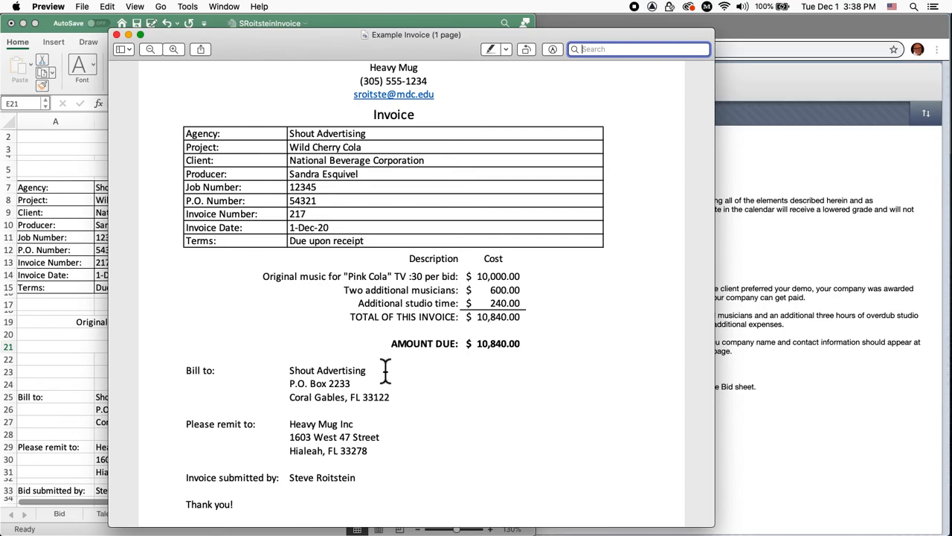
scroll(385, 369, "down", 5)
scroll(385, 369, "up", 4)
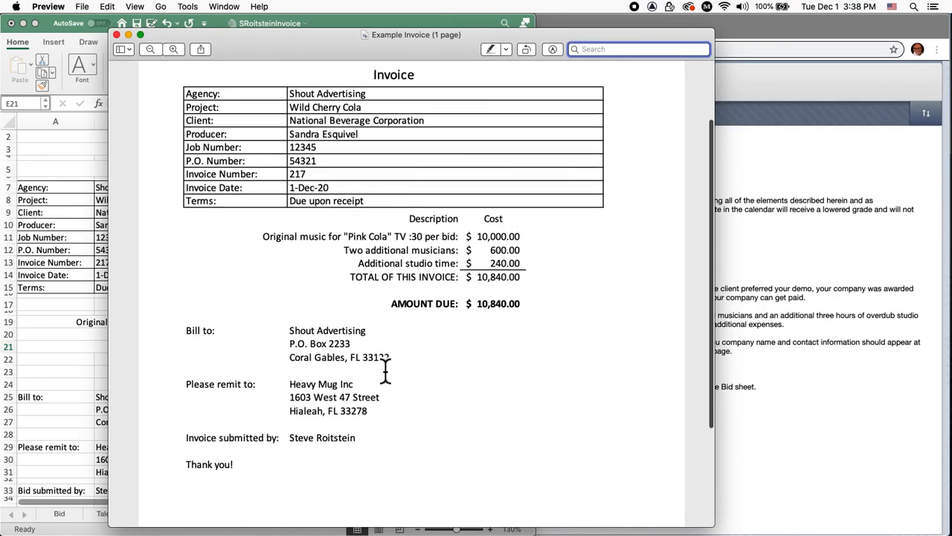
scroll(385, 369, "up", 2)
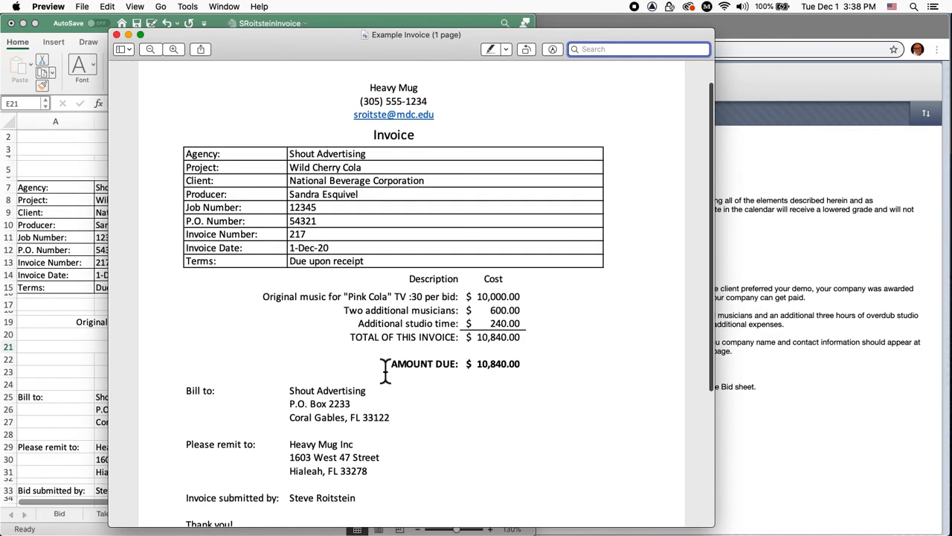
left_click(88, 279)
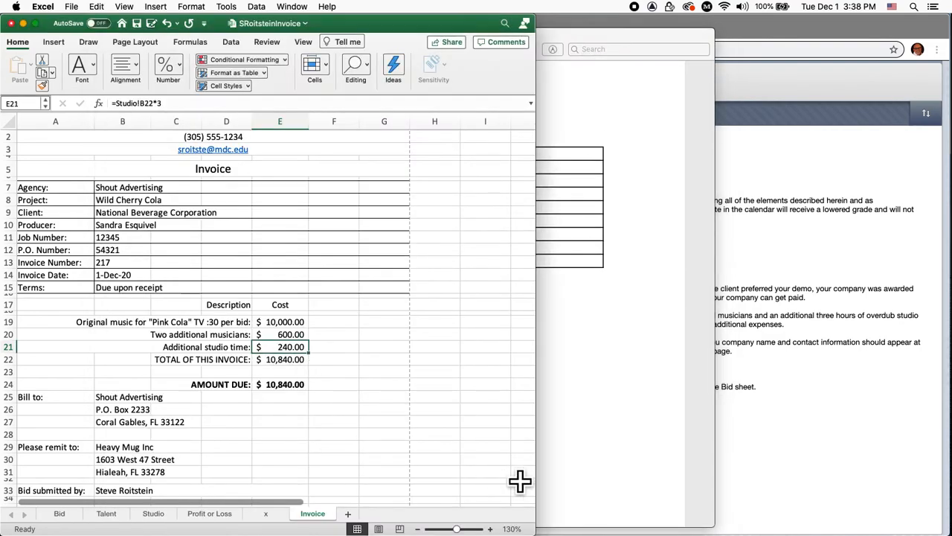